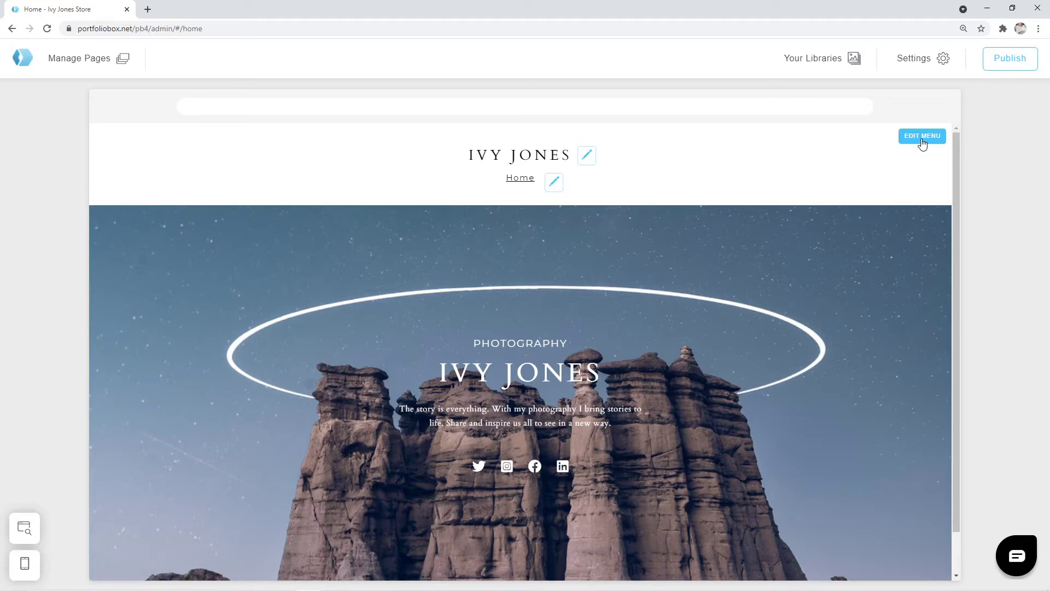
Step: Open the Edit Menu panel from the site header
left_click(923, 142)
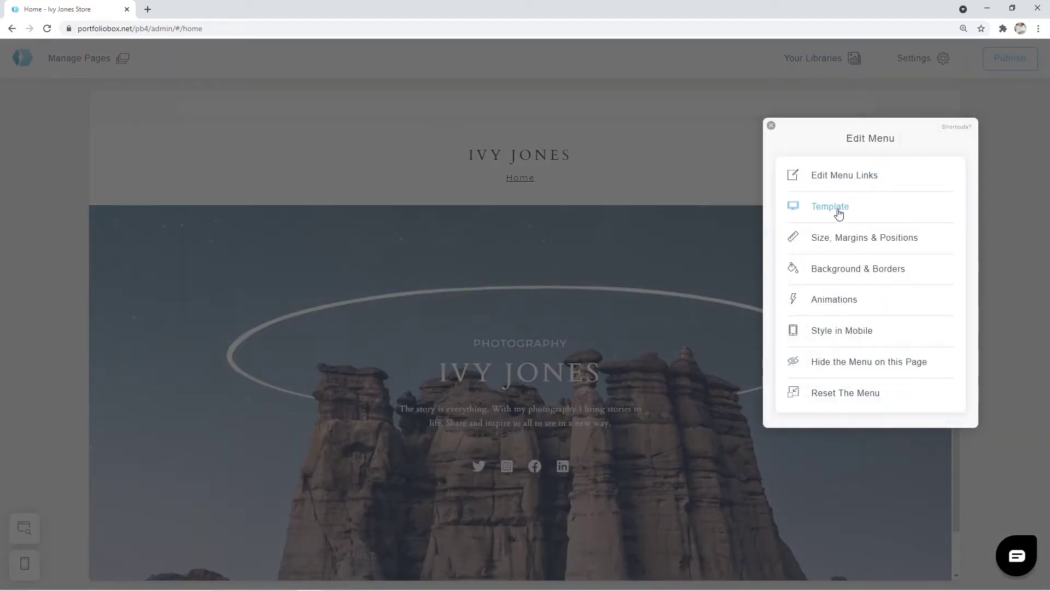
Step: Try the Centered 2, Centered 3, Border Top 1 and 2 menu templates, ending on Border Top 3
left_click(830, 207)
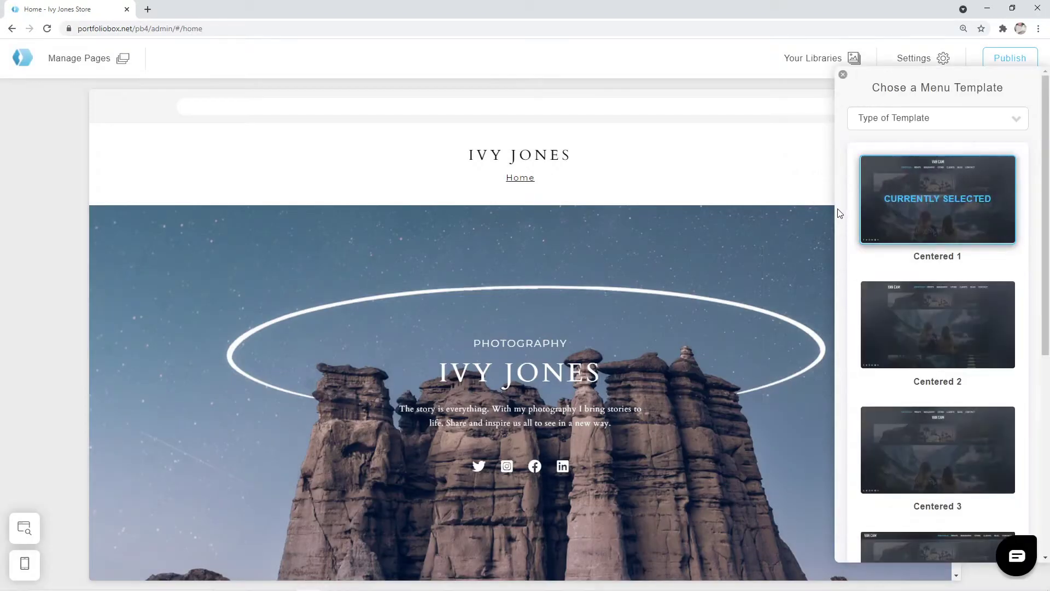
scroll(930, 229, "down", 1)
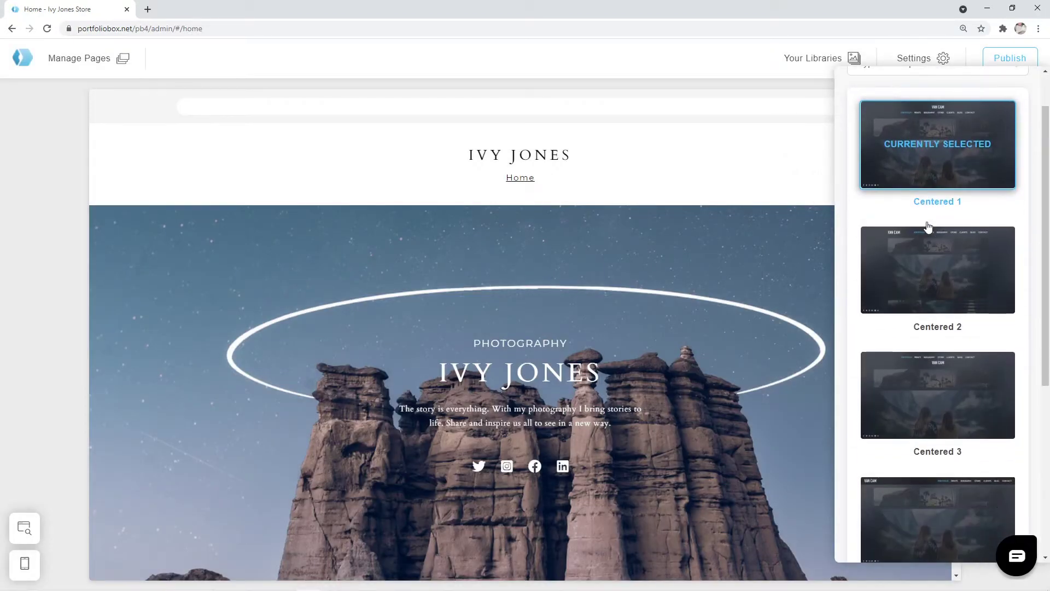
left_click(928, 256)
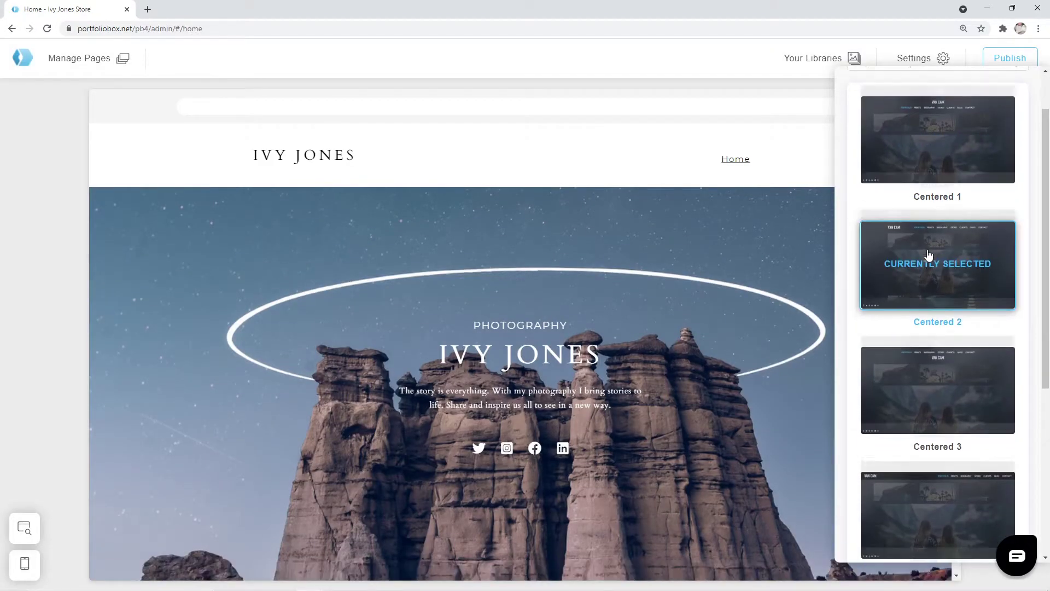
scroll(930, 254, "down", 1)
left_click(935, 342)
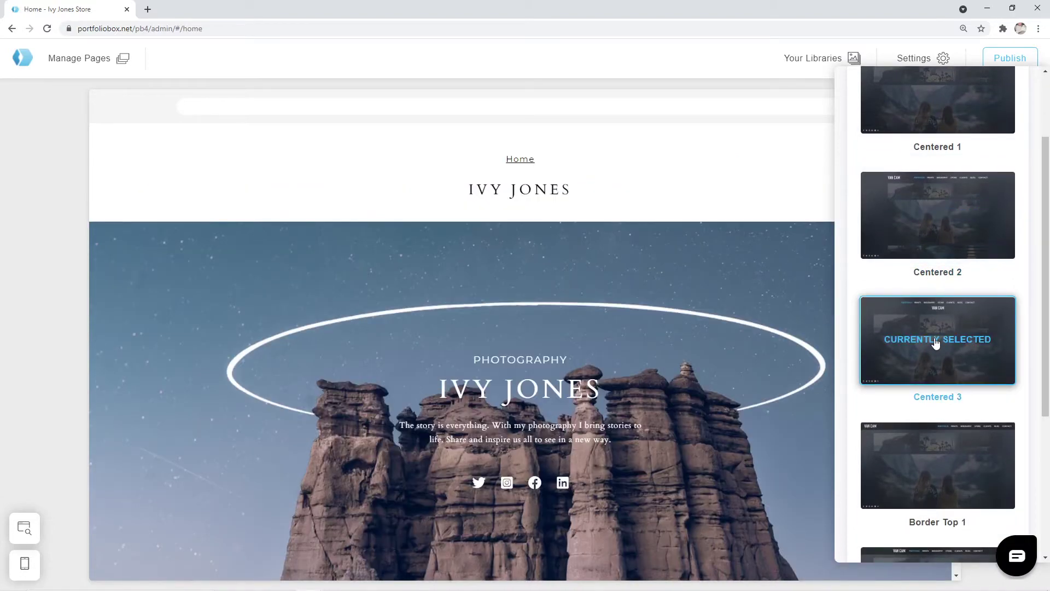
scroll(935, 343, "down", 2)
left_click(934, 353)
scroll(934, 354, "down", 2)
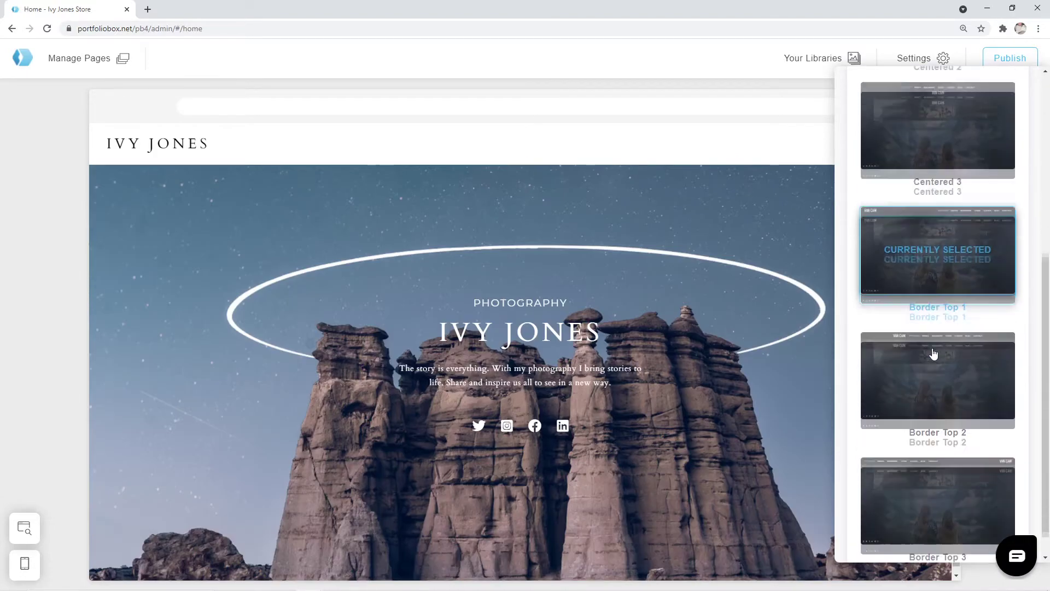
left_click(934, 361)
scroll(936, 375, "down", 1)
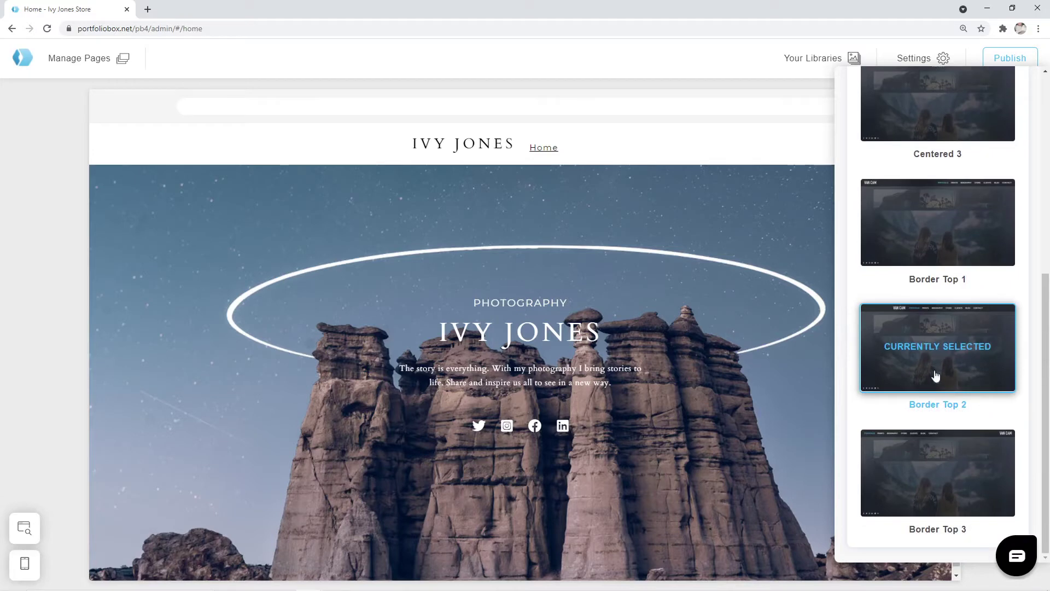
left_click(941, 458)
scroll(941, 454, "up", 6)
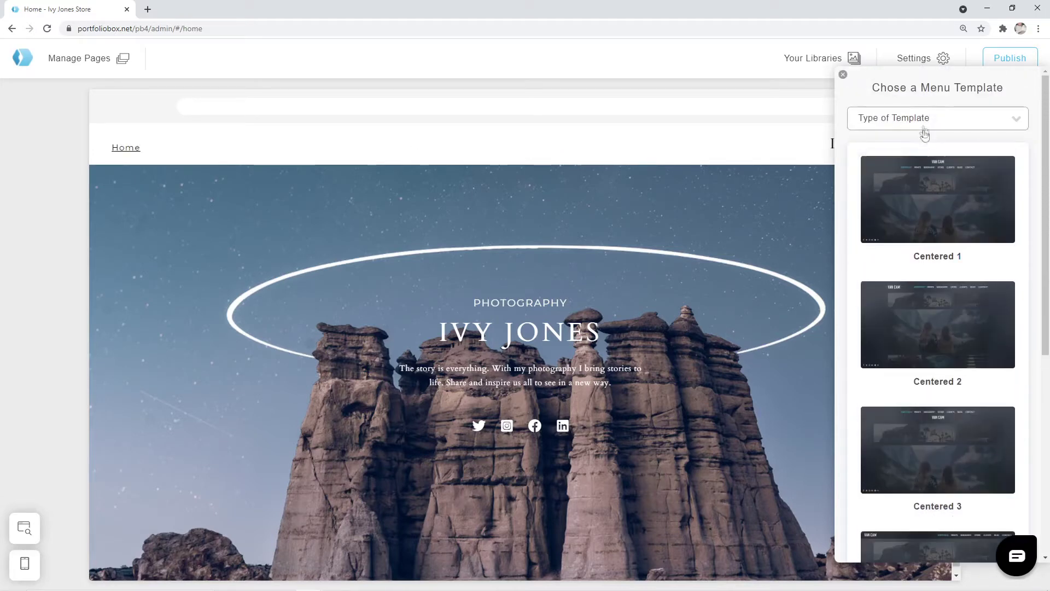
Step: Browse the Left and Hidden menu templates, then apply the Top template Border Top 1
left_click(922, 123)
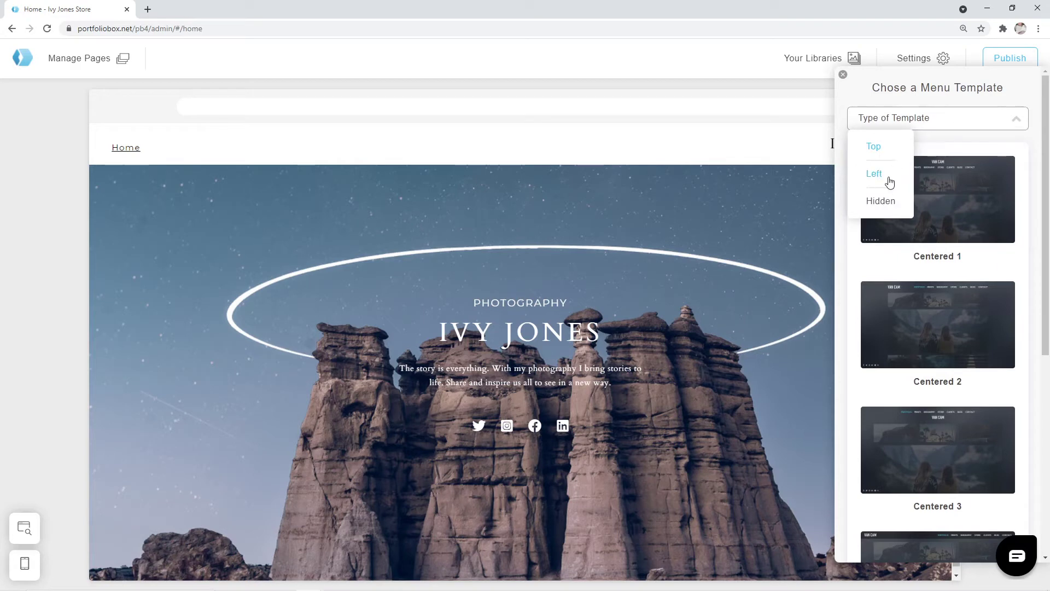
left_click(890, 183)
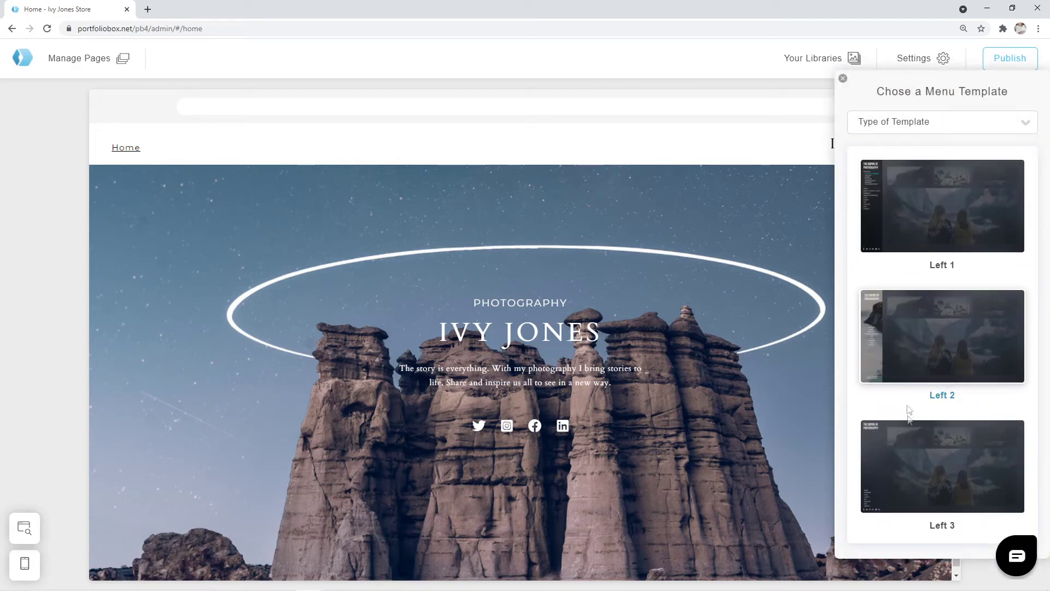
left_click(886, 123)
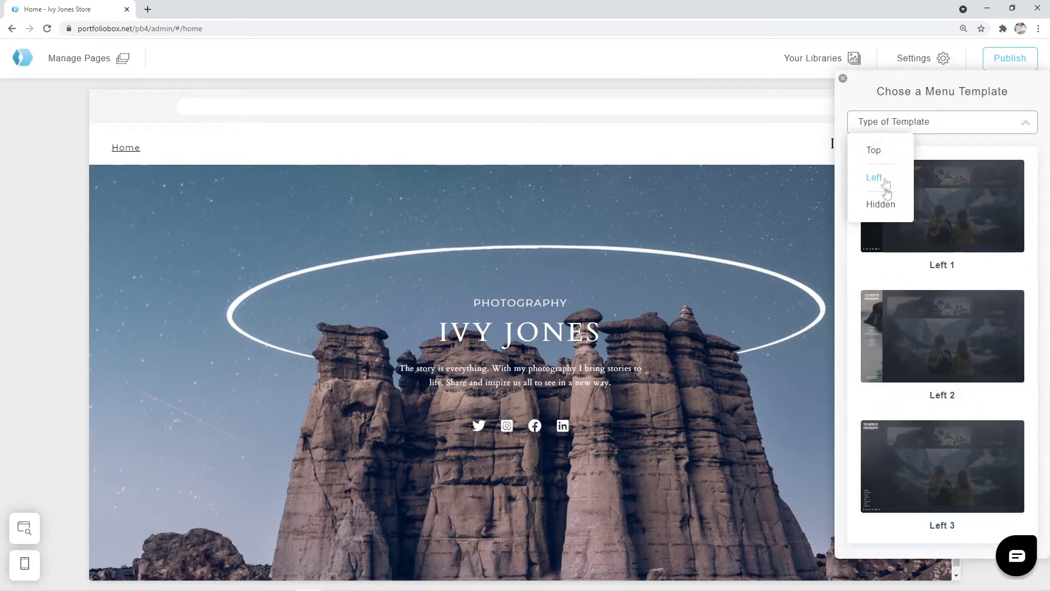
left_click(884, 206)
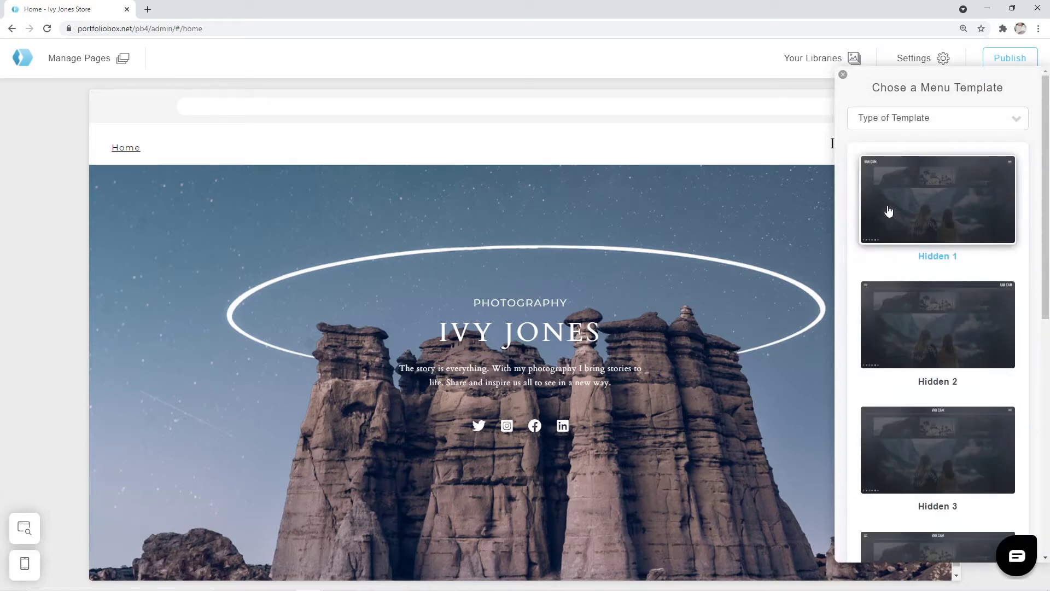
left_click(893, 125)
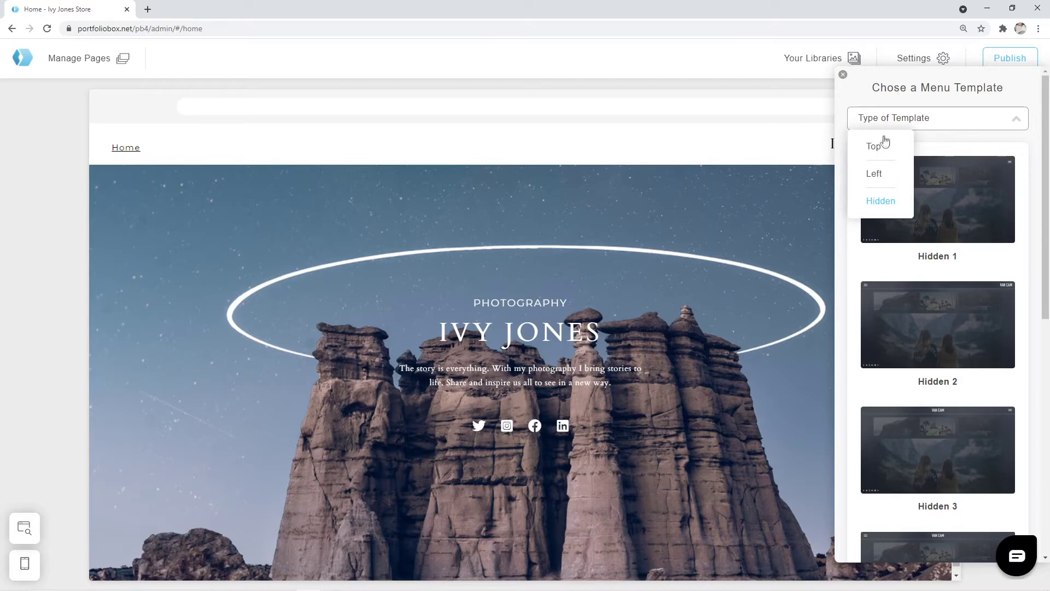
left_click(875, 146)
scroll(928, 290, "down", 6)
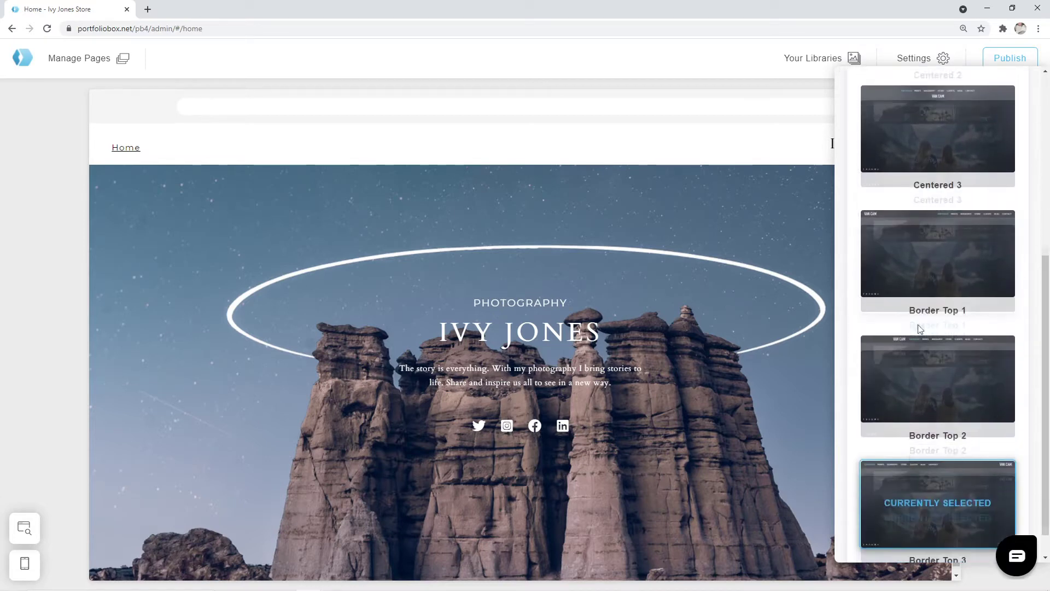
left_click(933, 277)
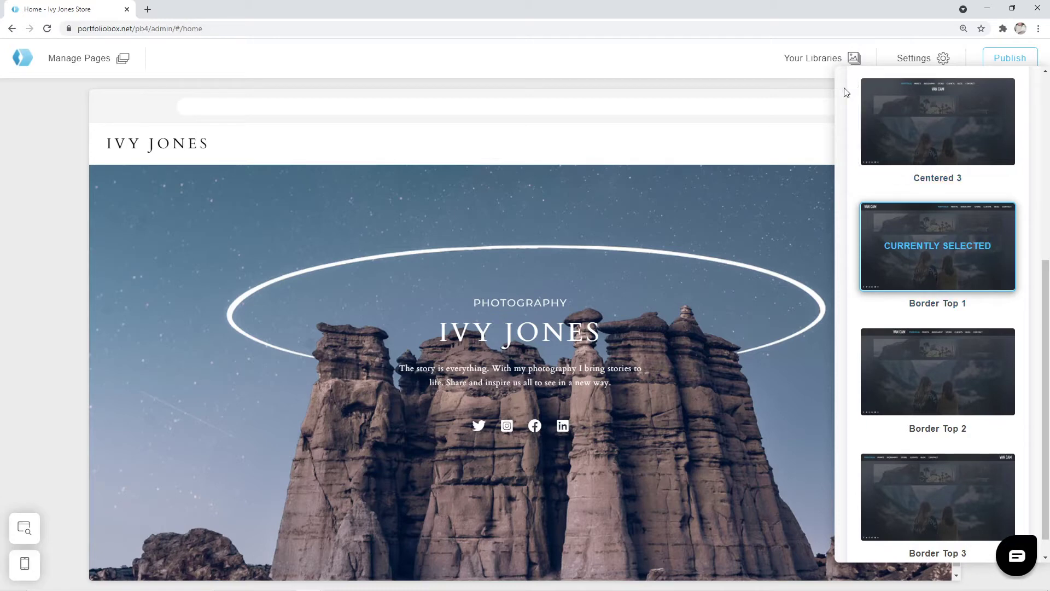
left_click(794, 119)
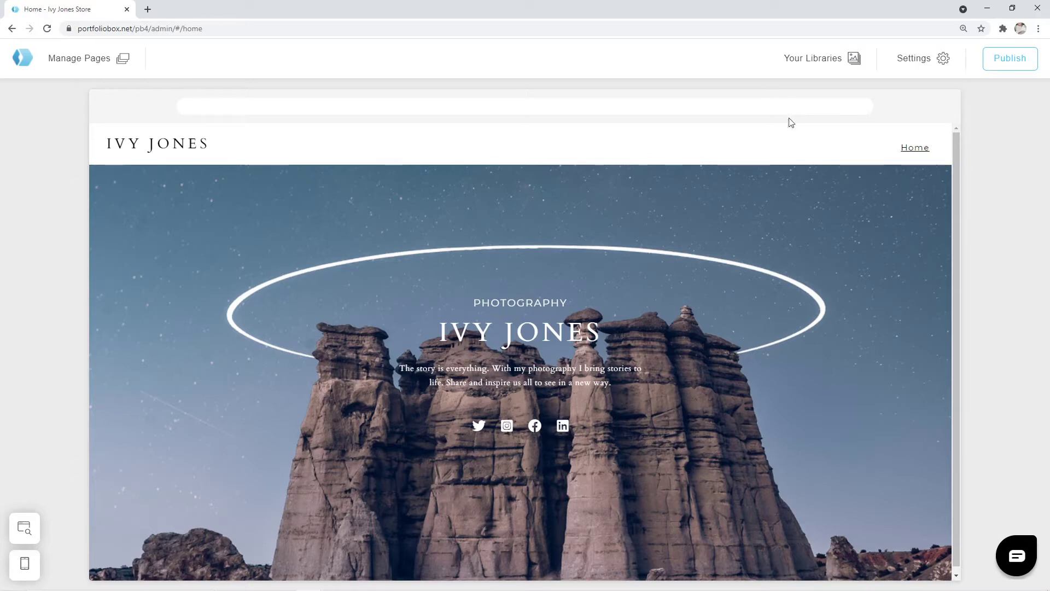
Step: Add a Short Info section from Text & Contacts below the hero image
mouse_move(615, 201)
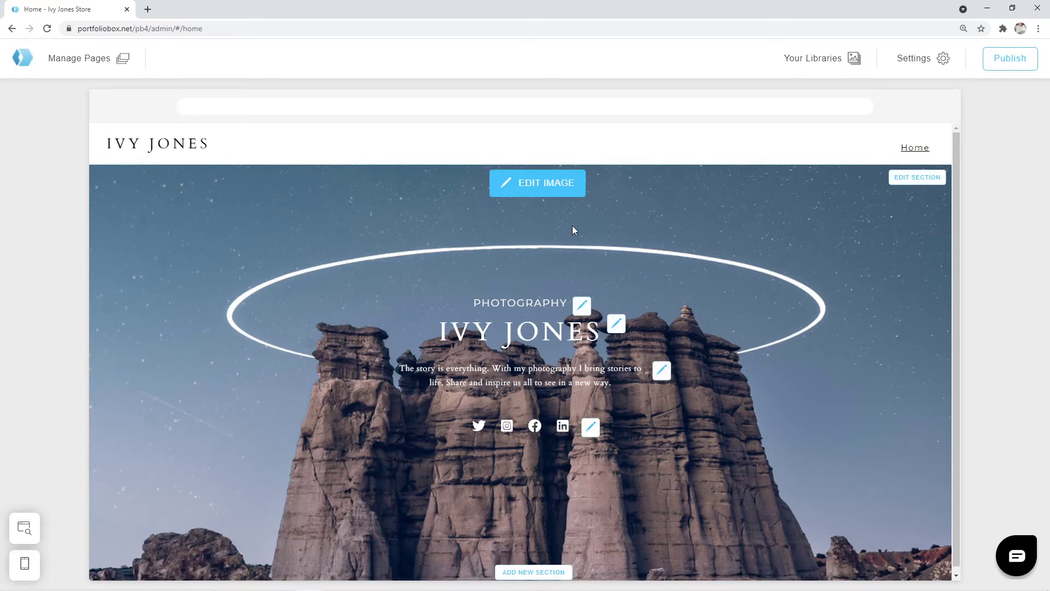
scroll(572, 229, "down", 1)
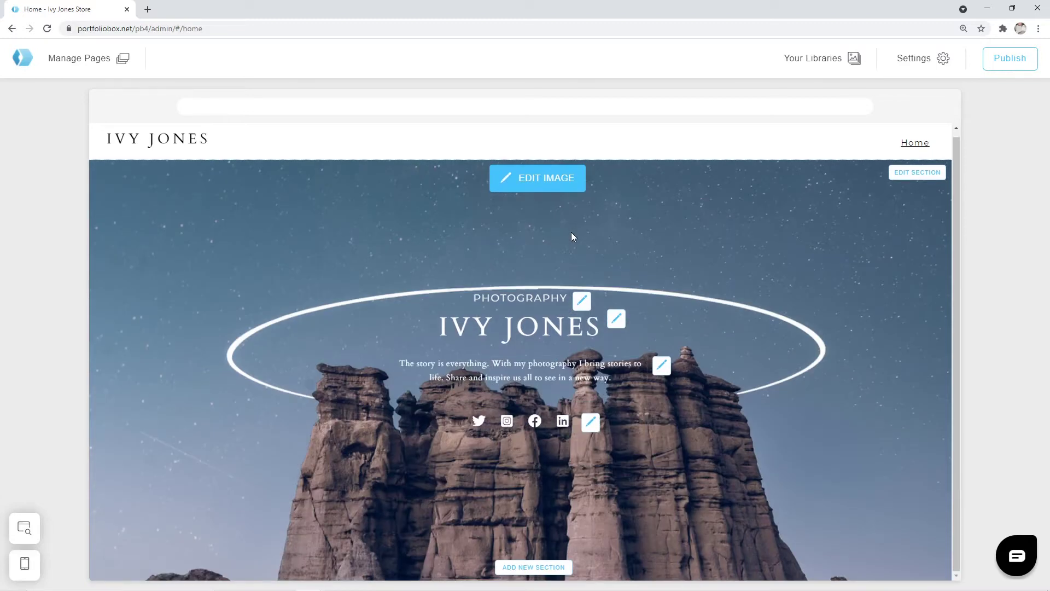
left_click(536, 568)
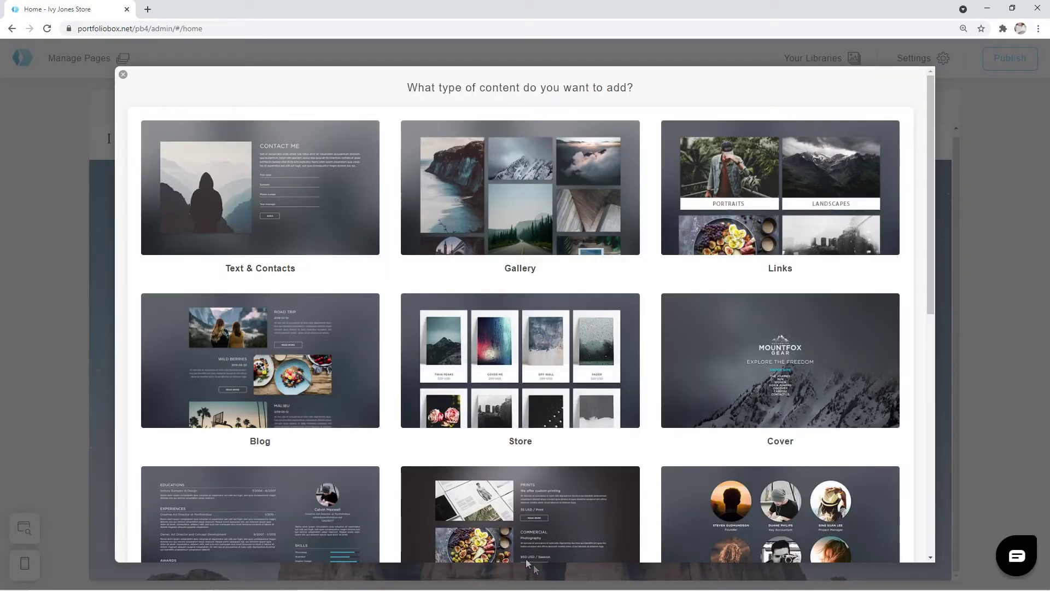
left_click(261, 227)
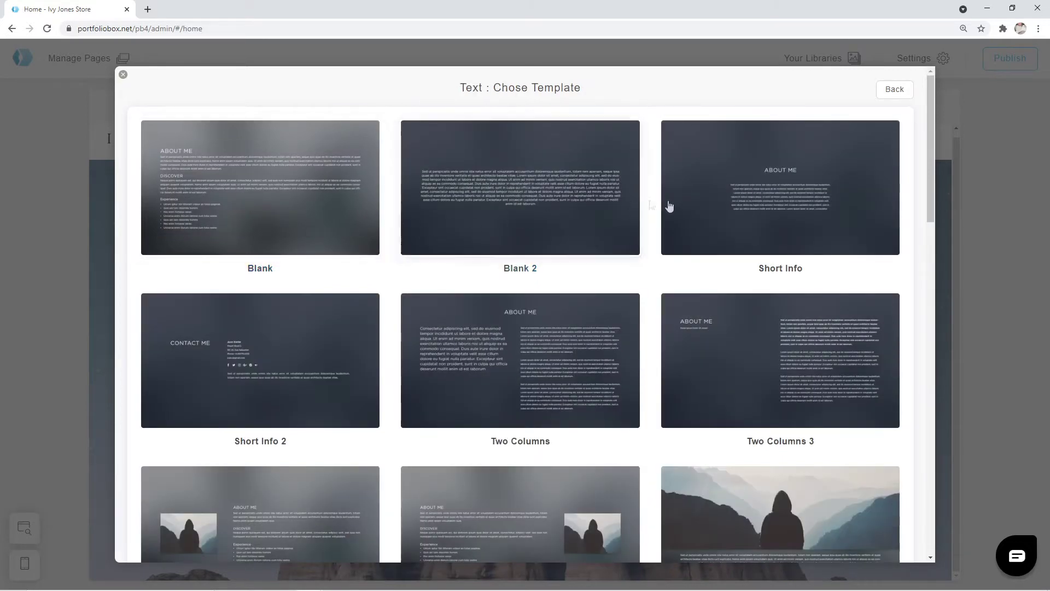
left_click(783, 206)
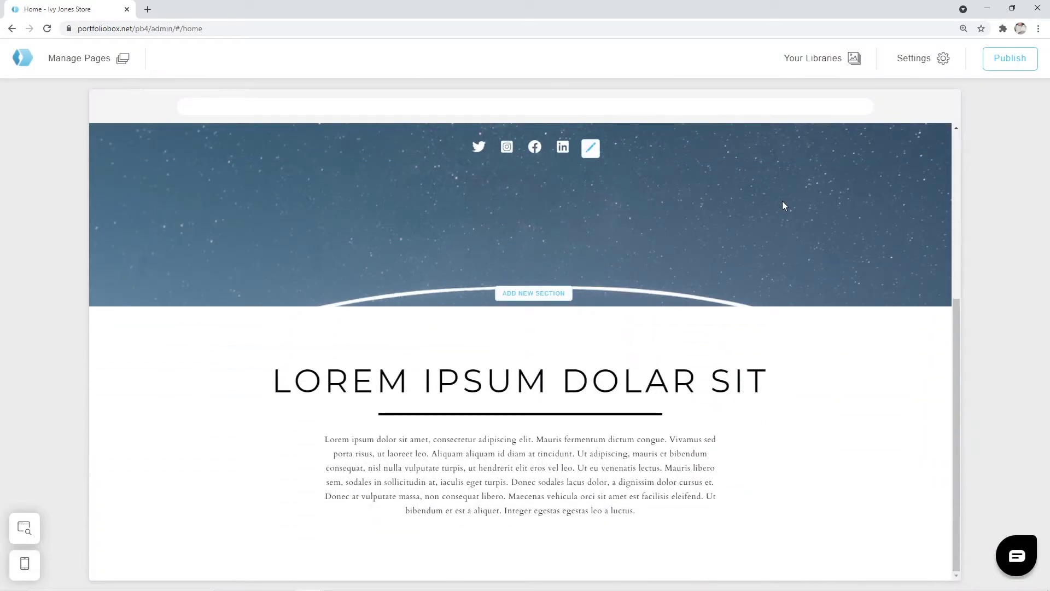
Step: Change the Short Info heading text to 'Bring stories to life'
mouse_move(783, 371)
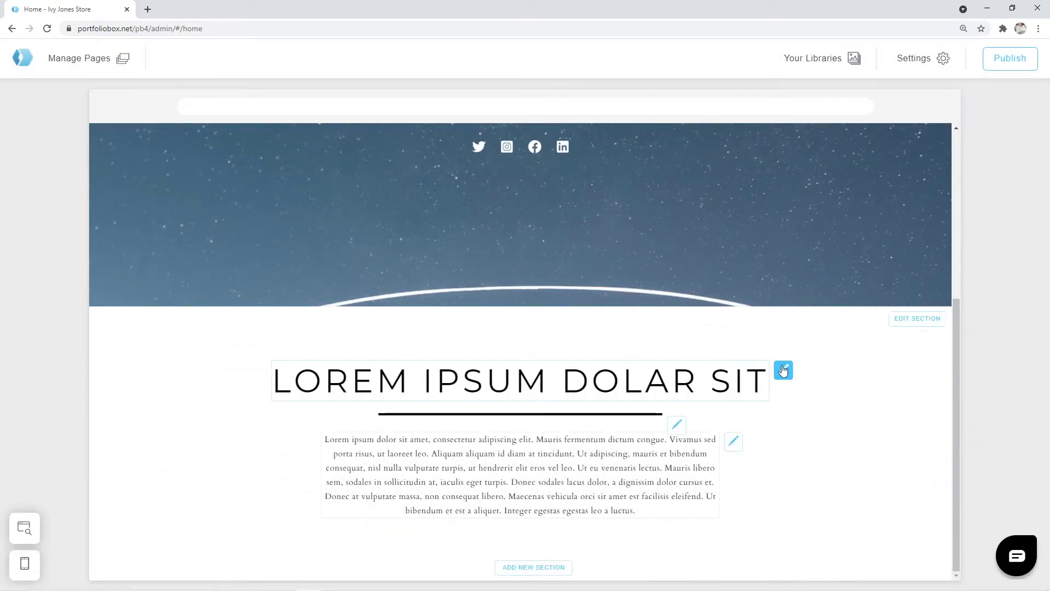
left_click(783, 370)
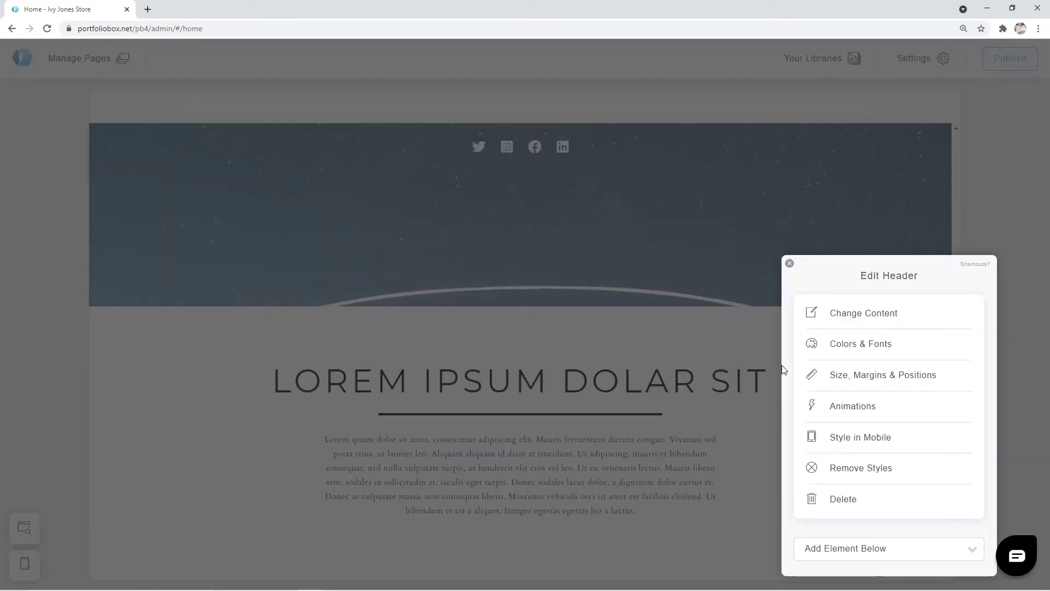
left_click(842, 323)
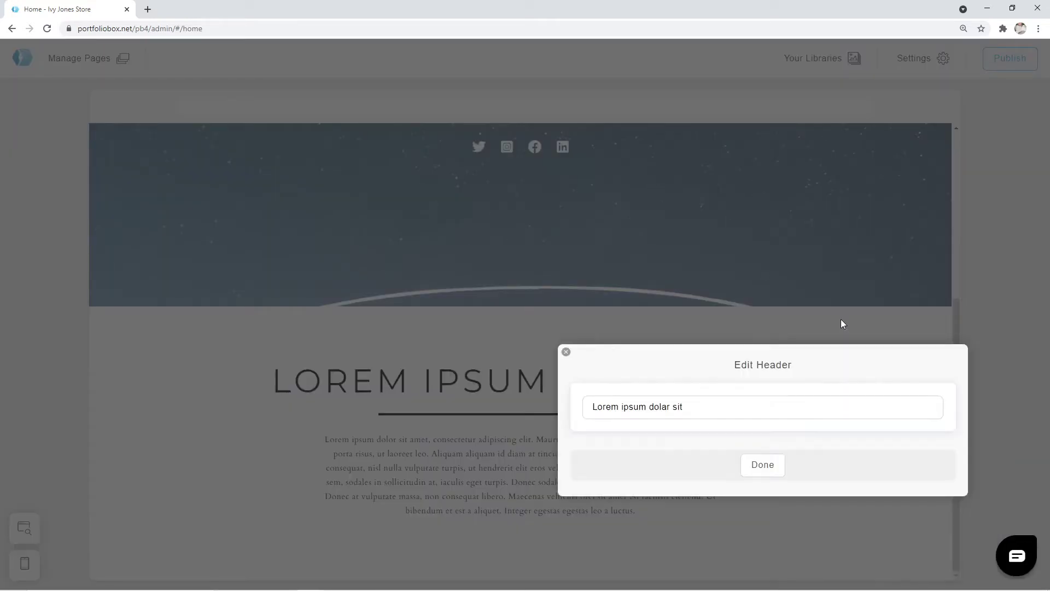
left_click_drag(756, 409, 576, 409)
type("B")
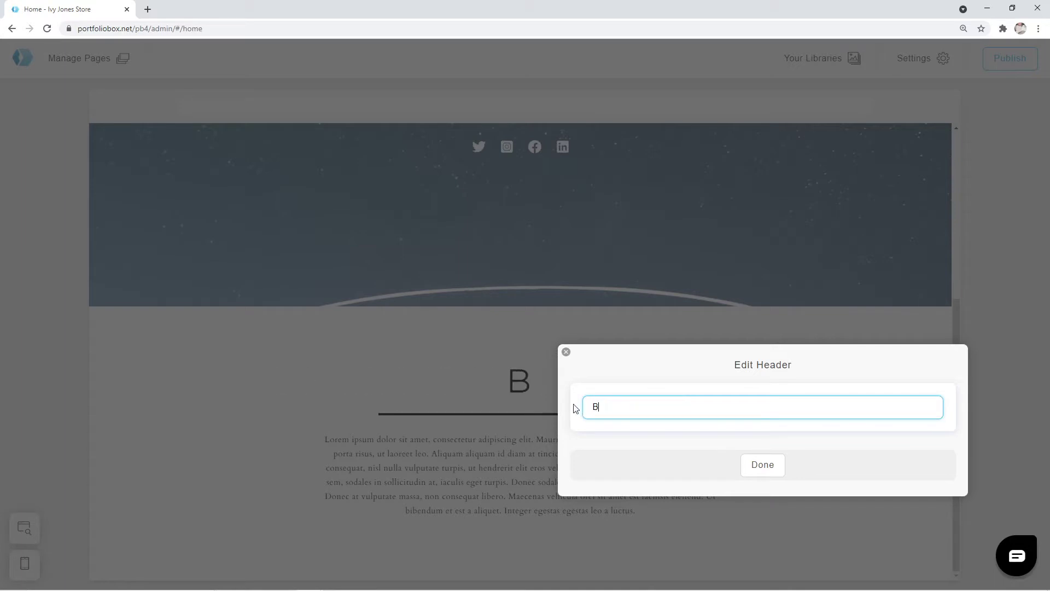
type("ring storie")
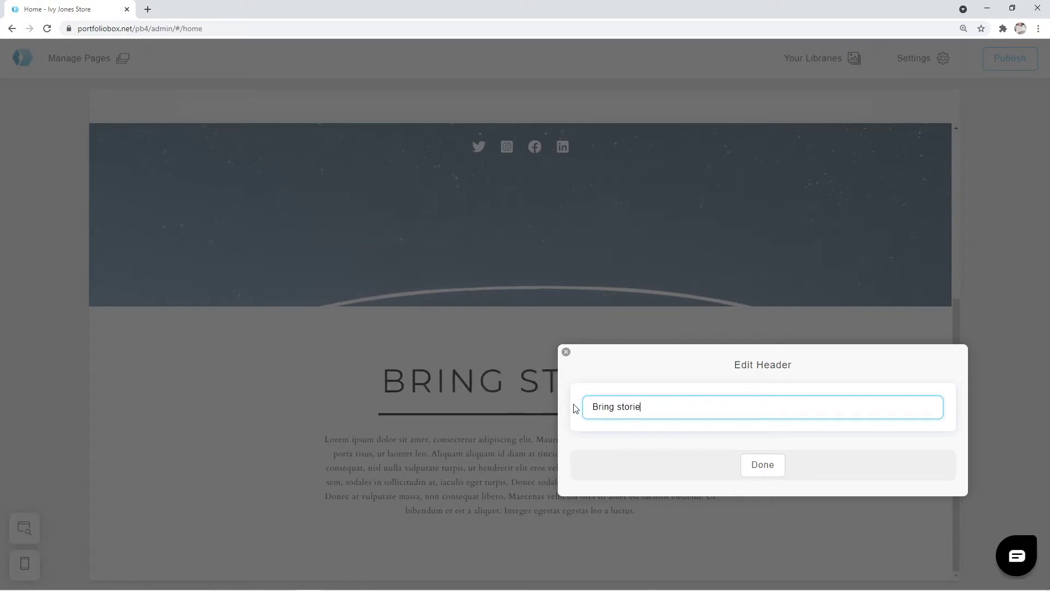
type("s to life")
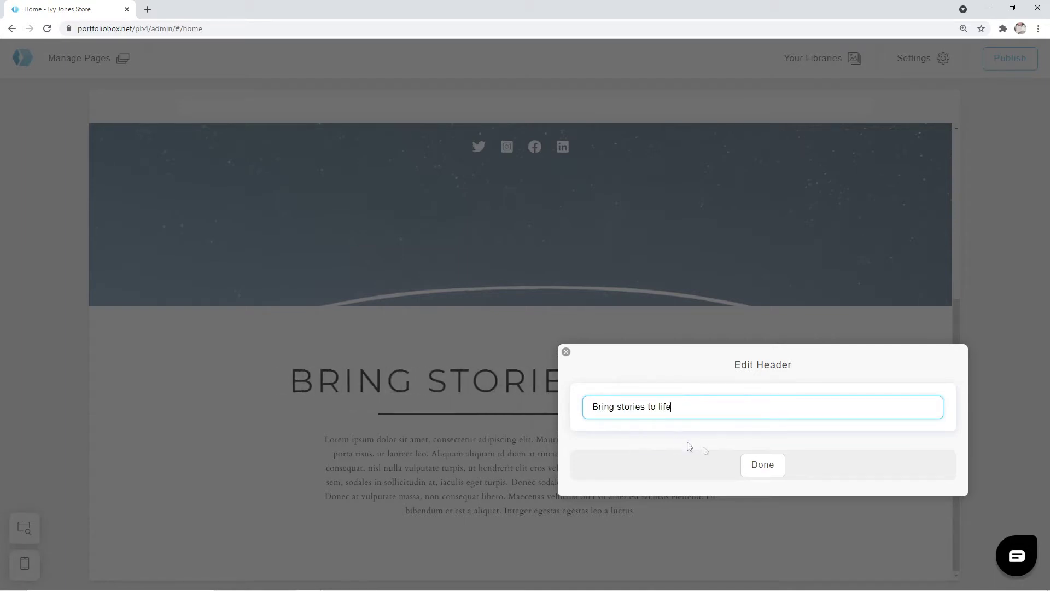
left_click(760, 464)
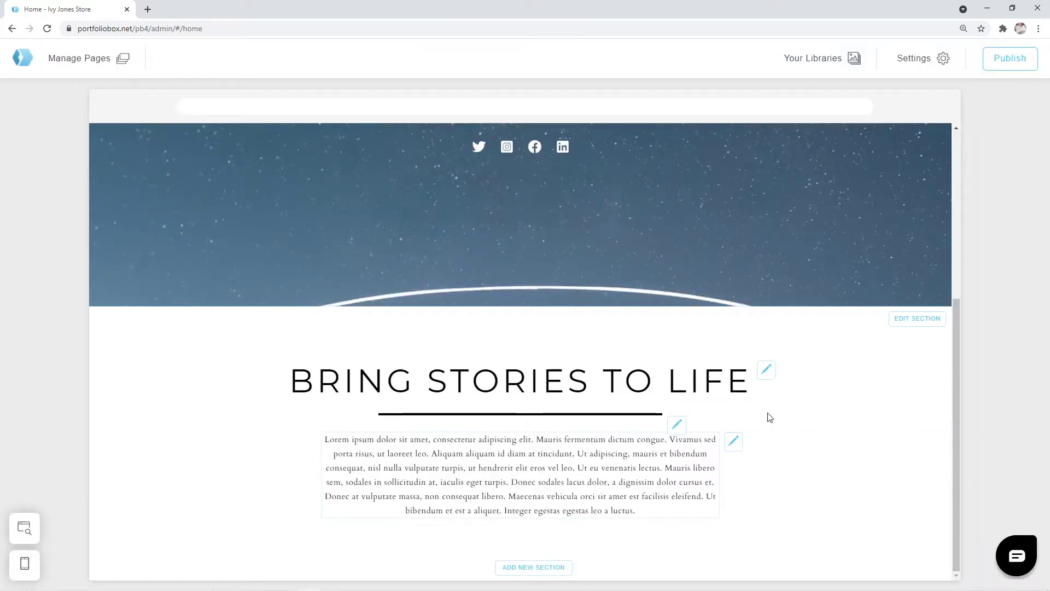
left_click(679, 426)
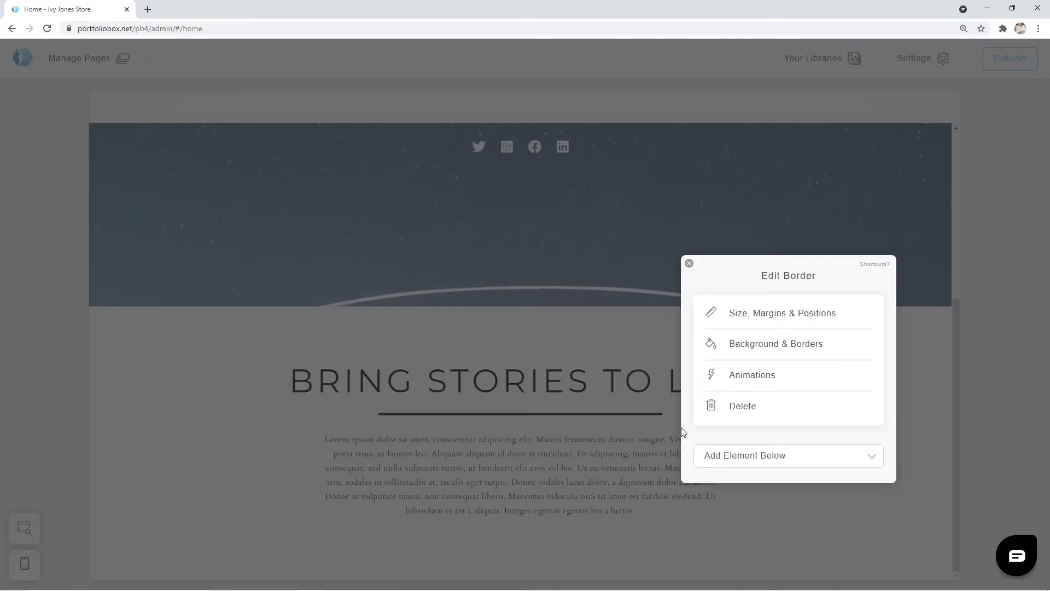
Step: Delete the divider line beneath the heading
left_click(727, 410)
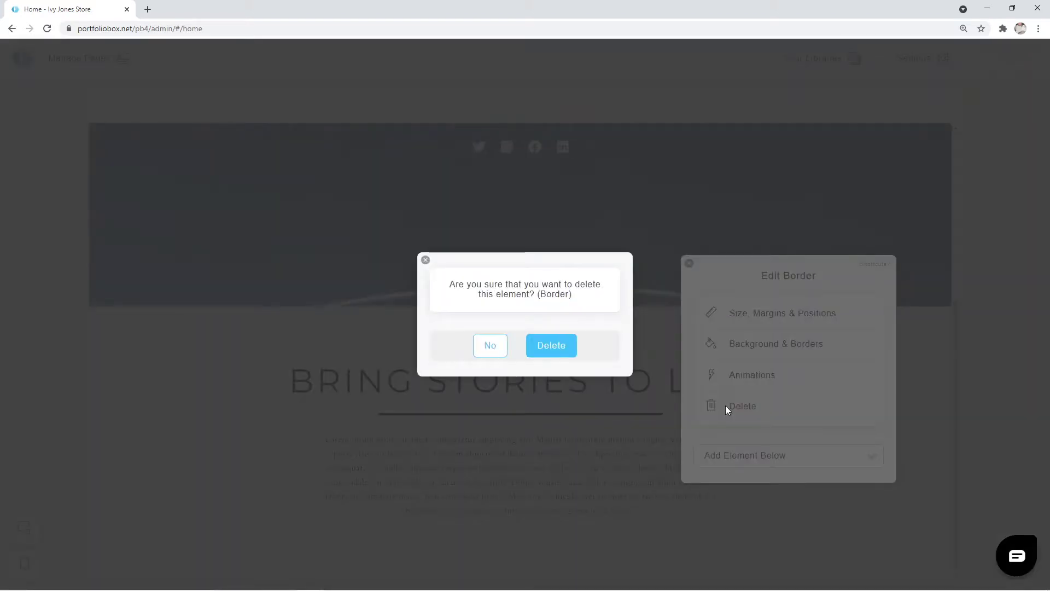
left_click(541, 350)
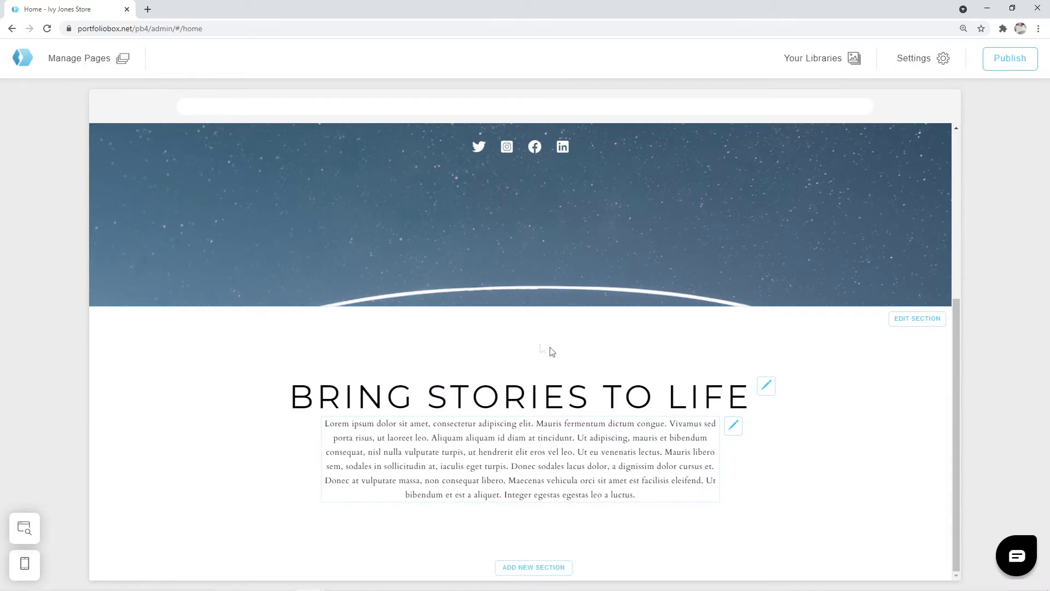
left_click(765, 388)
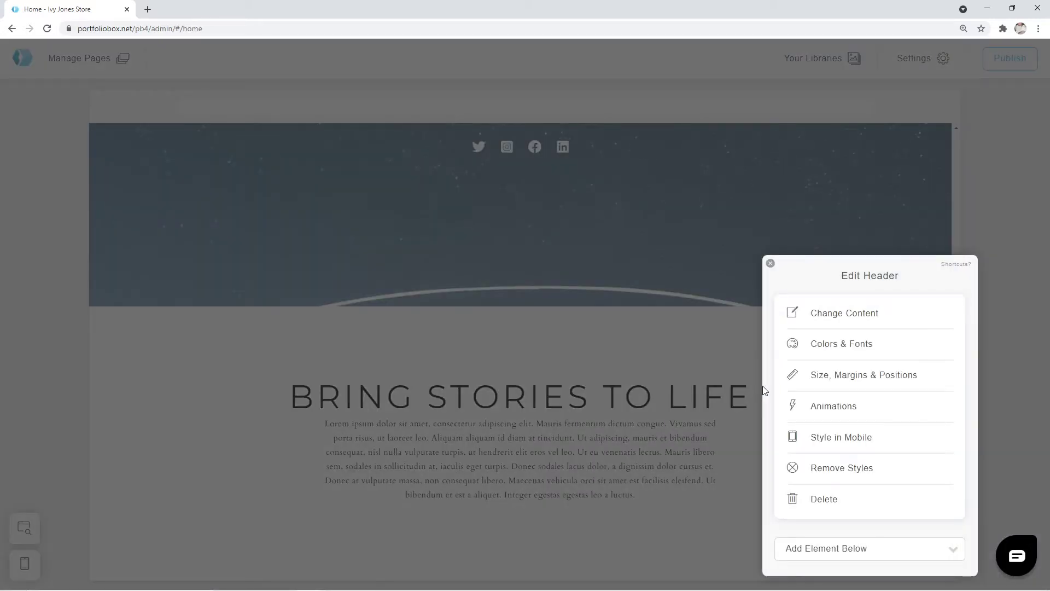
Step: Set the heading's font size to 1.8em and its bottom margin to about 0.7em
left_click(823, 377)
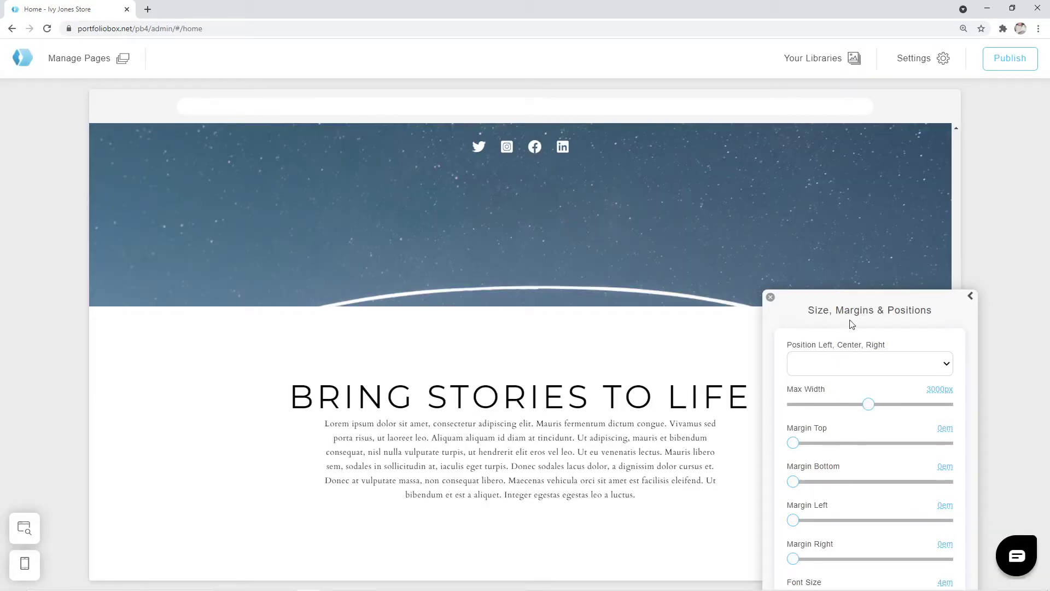
left_click_drag(868, 298, 847, 197)
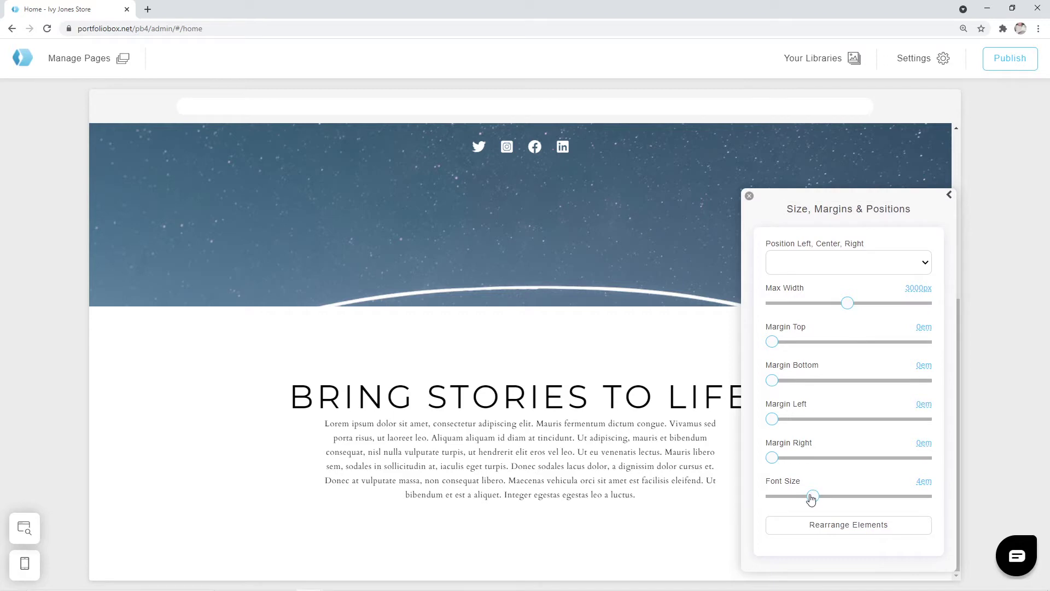
left_click_drag(812, 499, 800, 500)
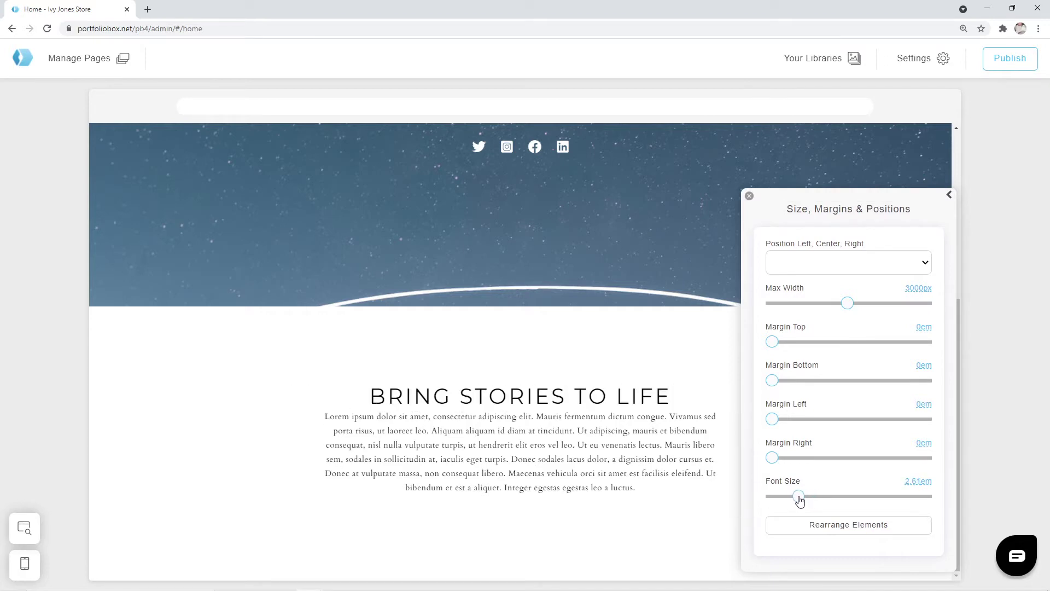
left_click(914, 486)
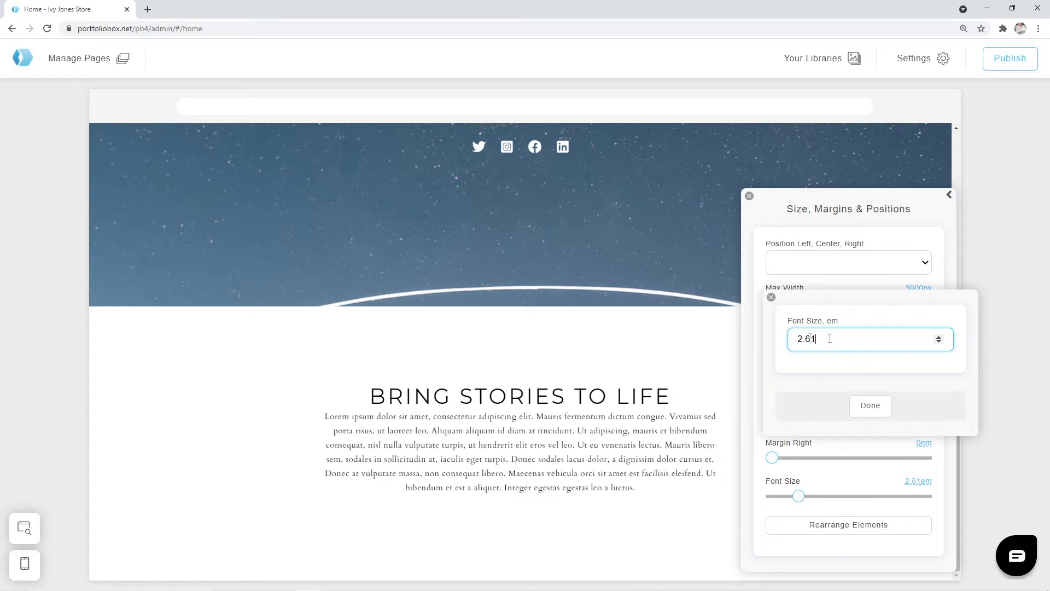
left_click_drag(834, 339, 772, 341)
type("1.8")
left_click(871, 421)
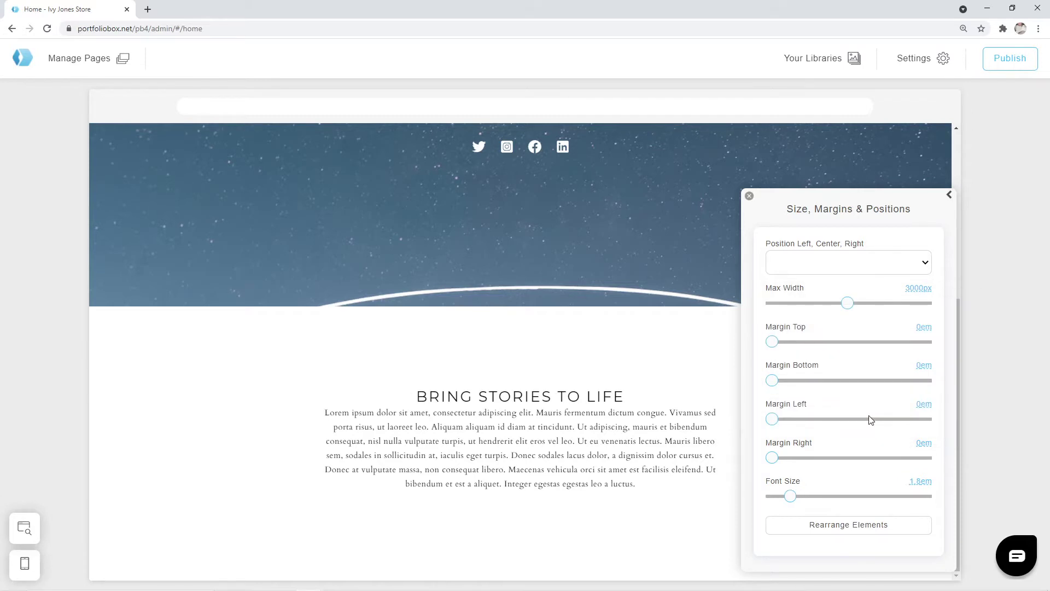
left_click(793, 382)
left_click_drag(793, 383, 784, 384)
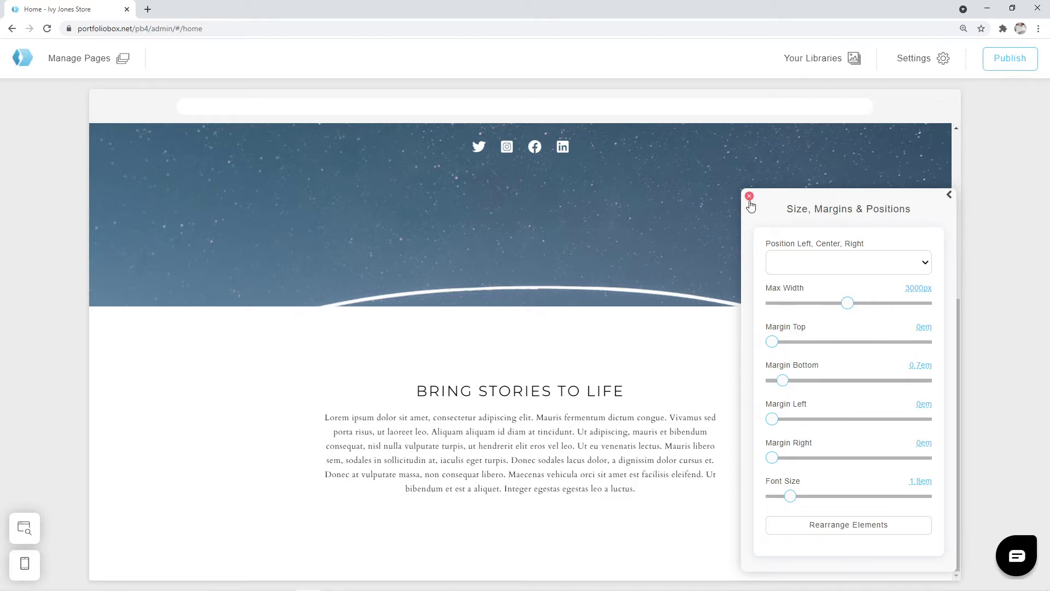
left_click(750, 198)
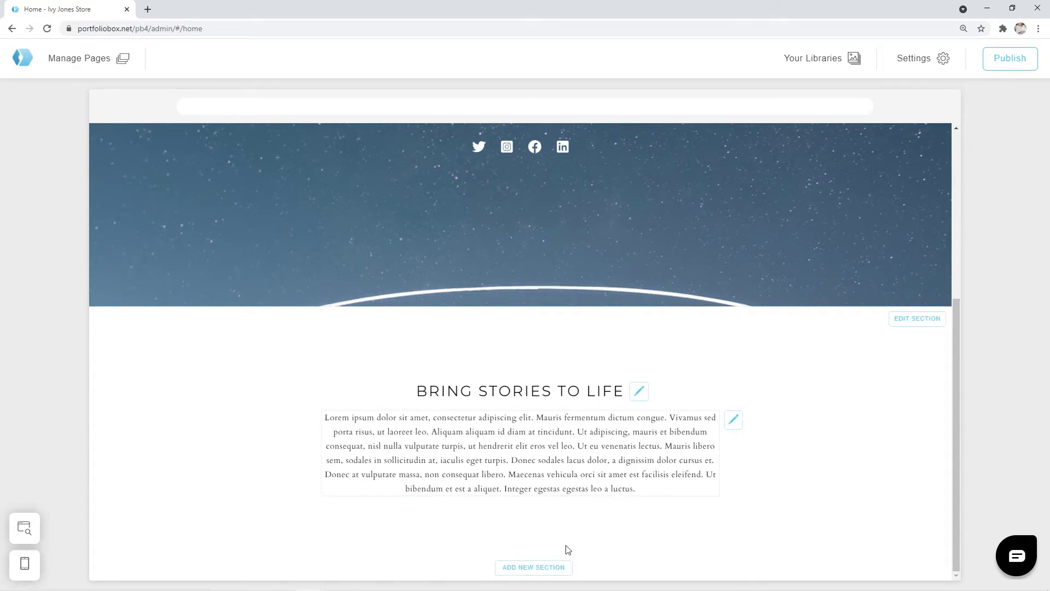
Step: Insert the Contact Center layout from Text & Contacts below the text section
left_click(538, 573)
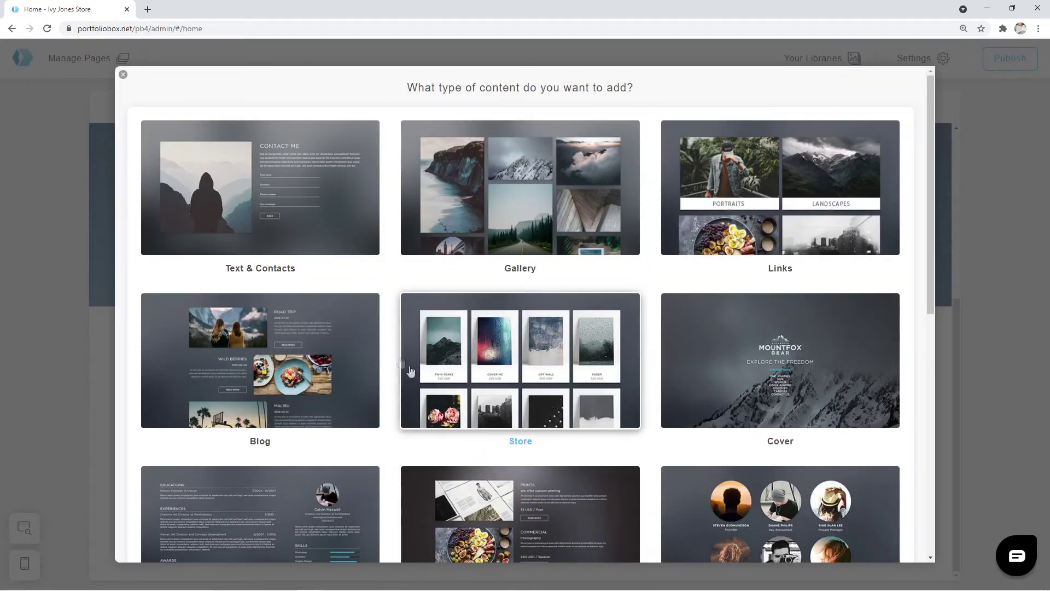
left_click(270, 233)
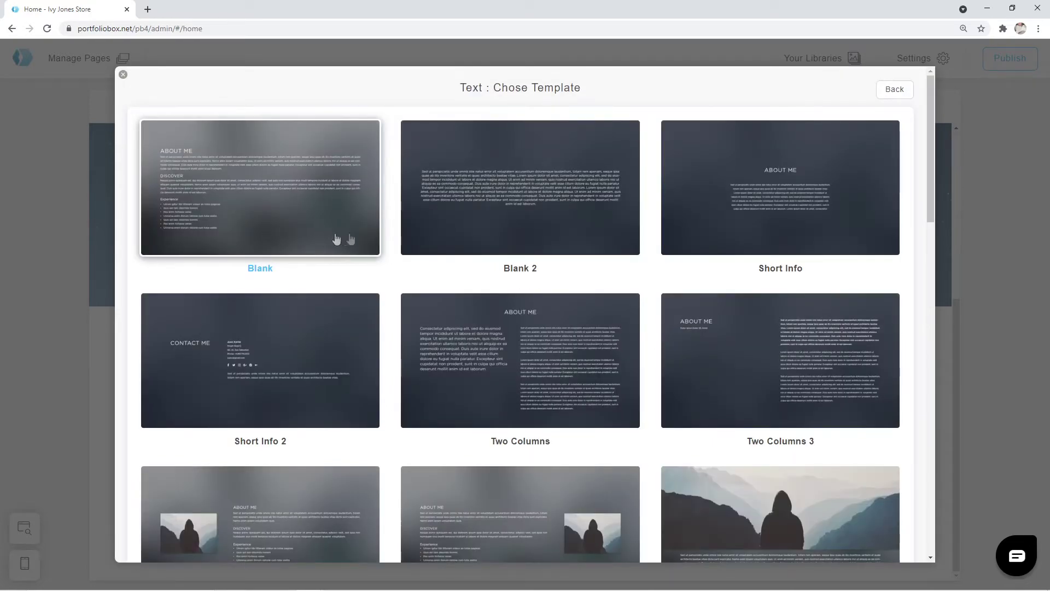
scroll(525, 247, "down", 3)
scroll(526, 249, "down", 8)
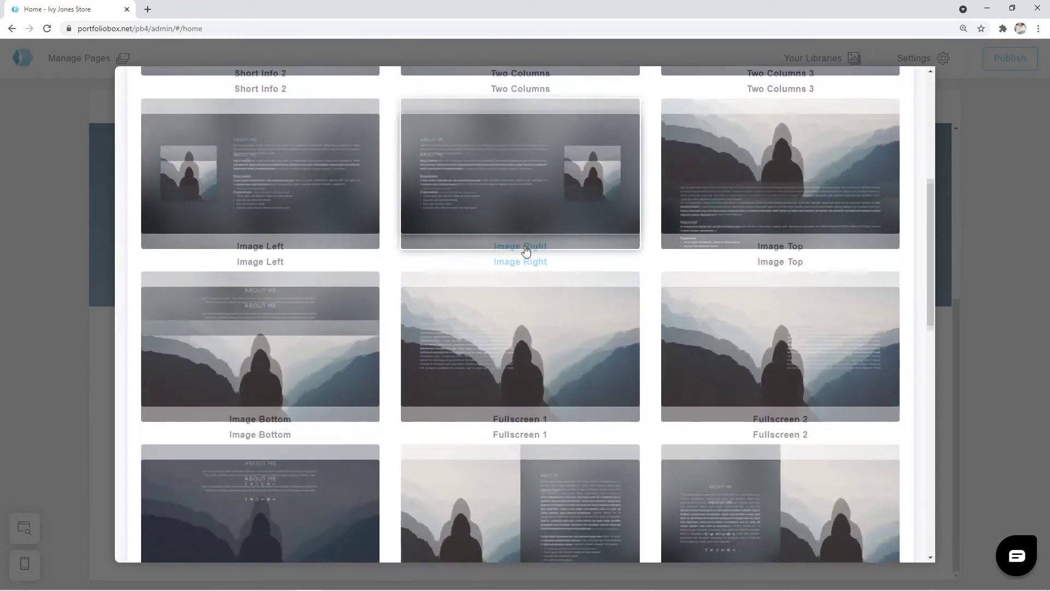
scroll(525, 250, "down", 4)
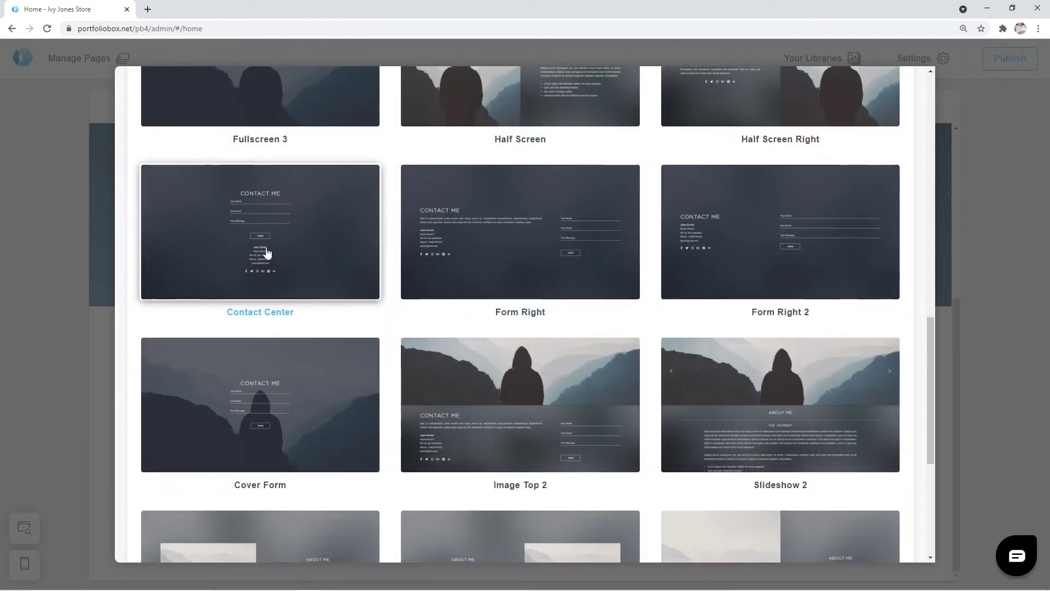
left_click(267, 252)
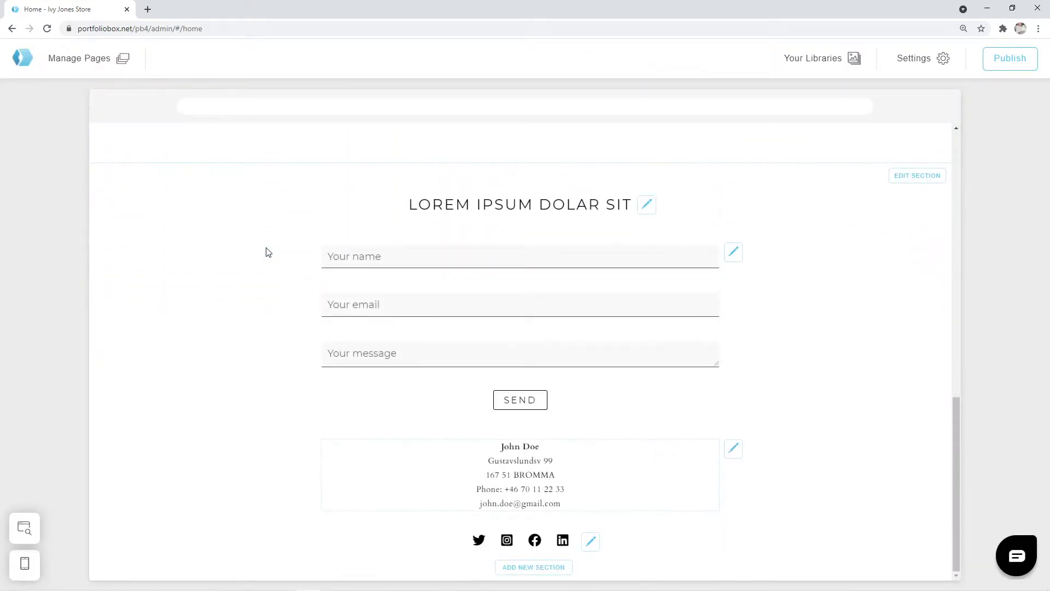
Step: Replace the contact section heading with 'Sign up for newsletter'
left_click(648, 207)
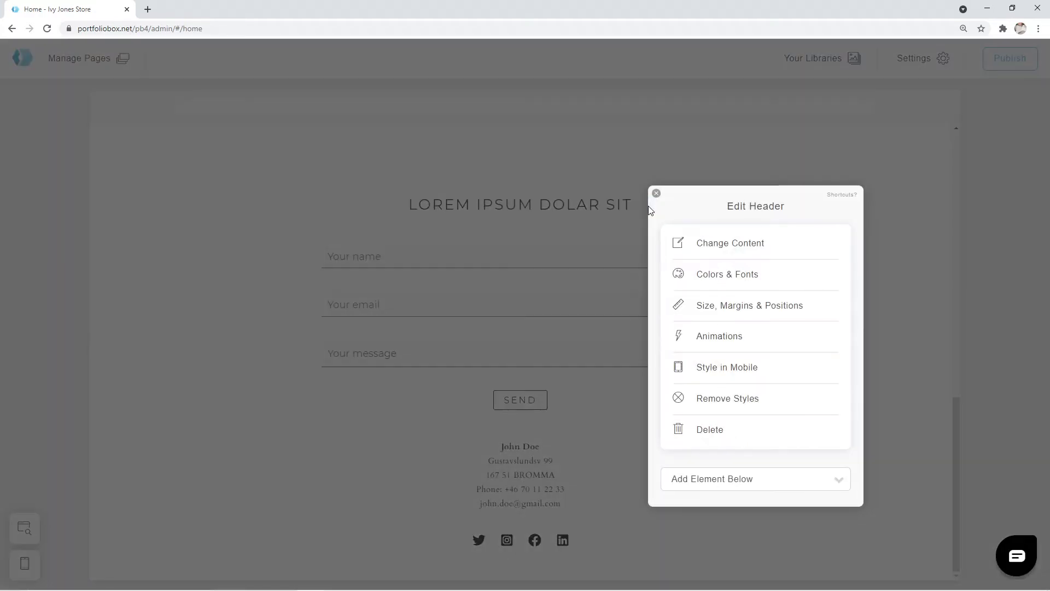
left_click(715, 251)
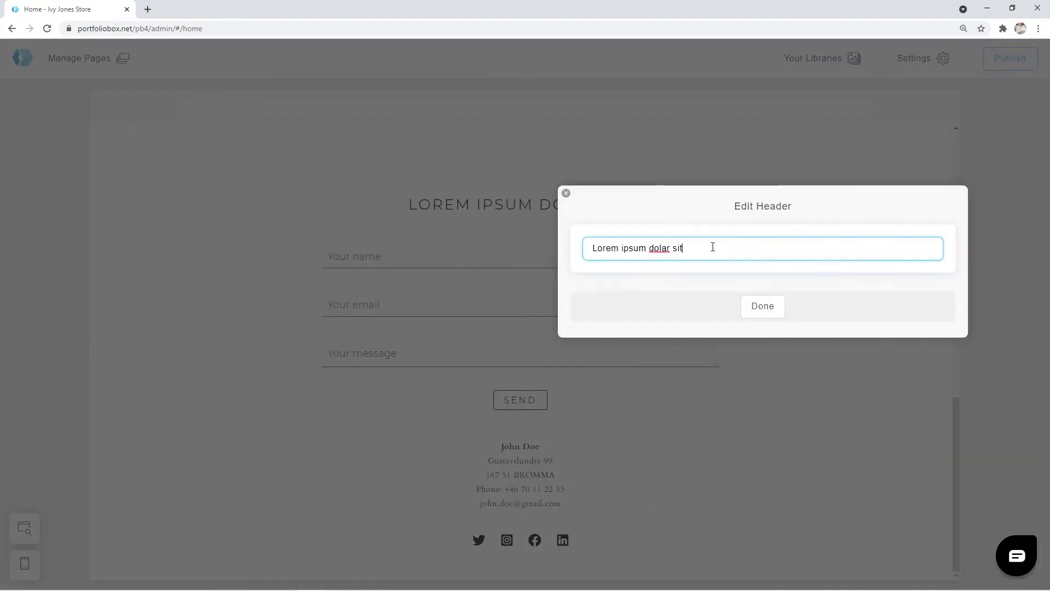
left_click_drag(713, 246, 586, 248)
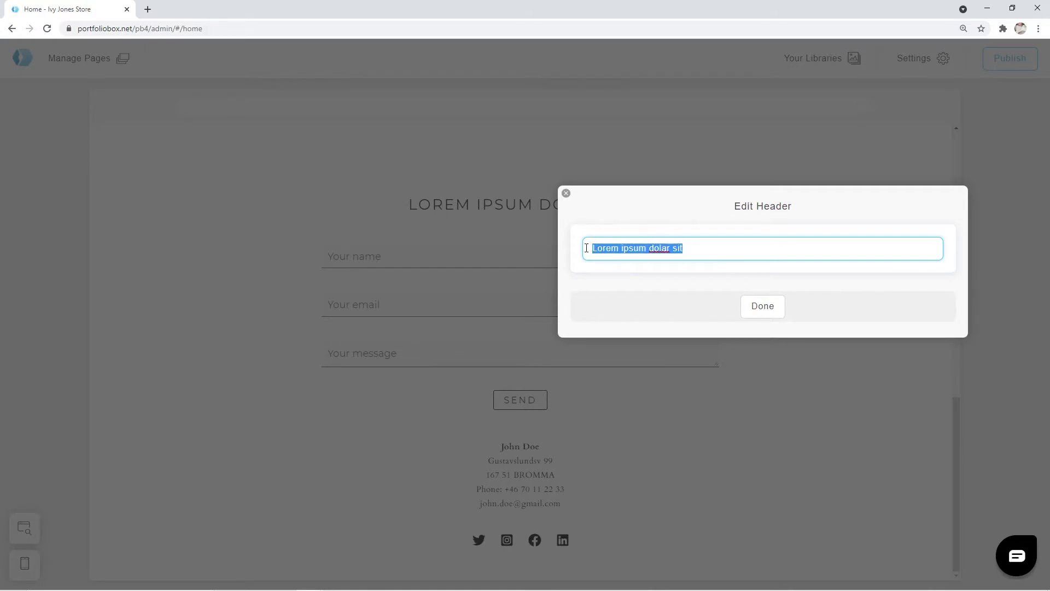
type("Sign u")
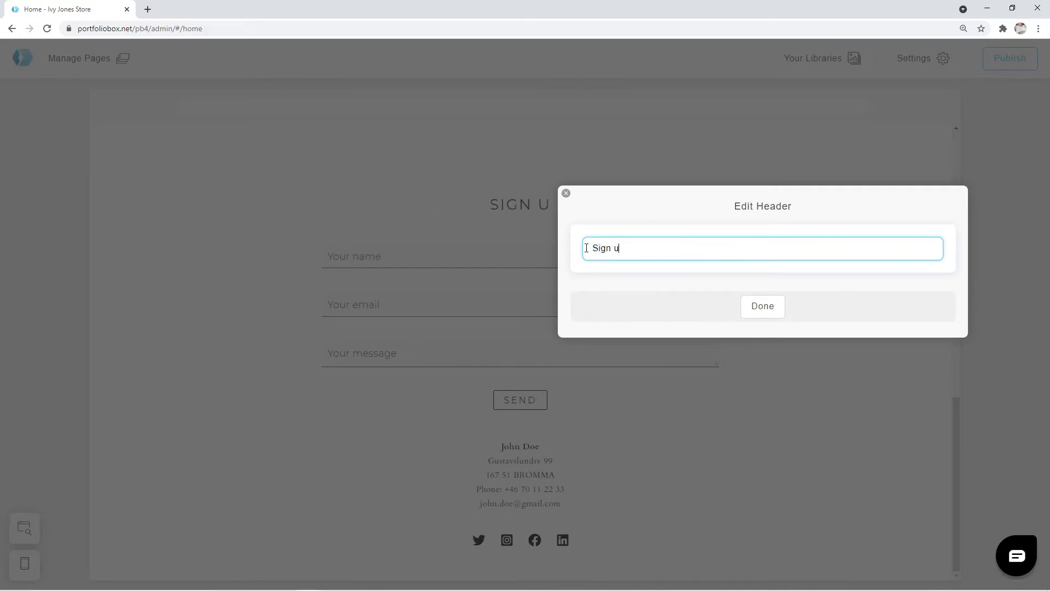
type("p for news")
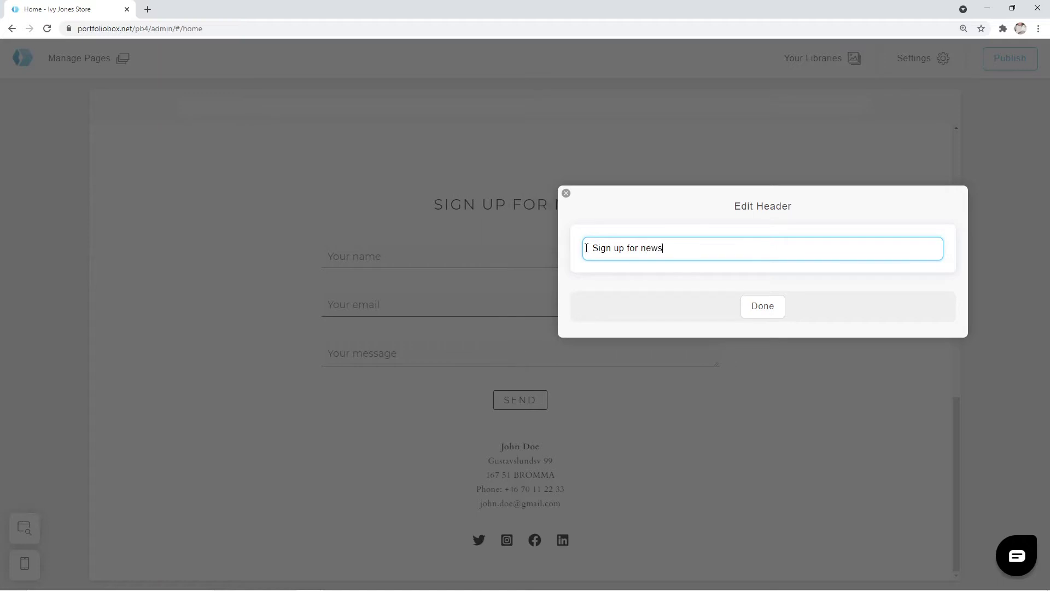
type("letter")
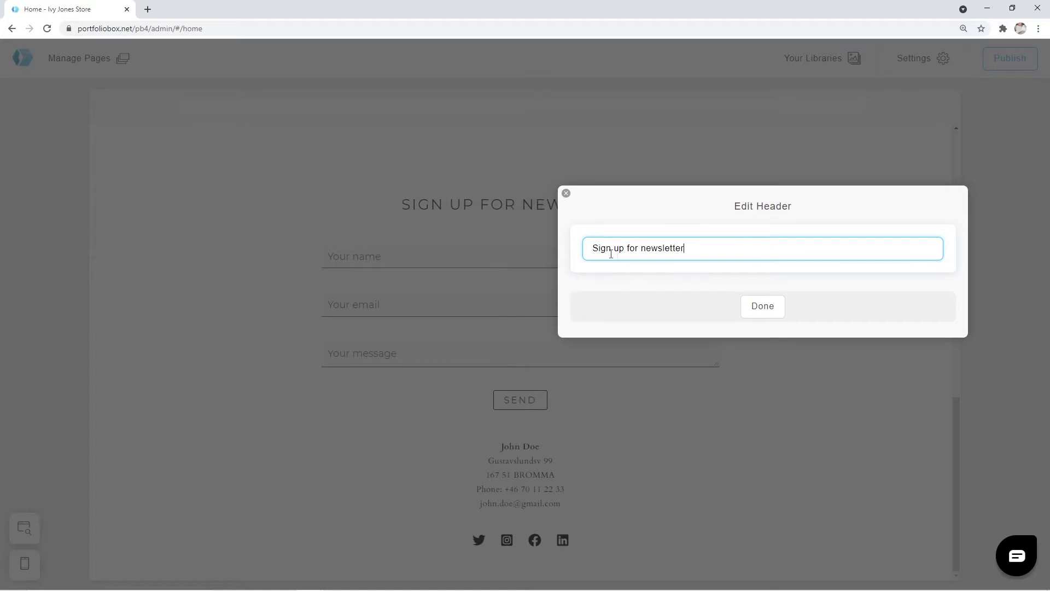
left_click(766, 311)
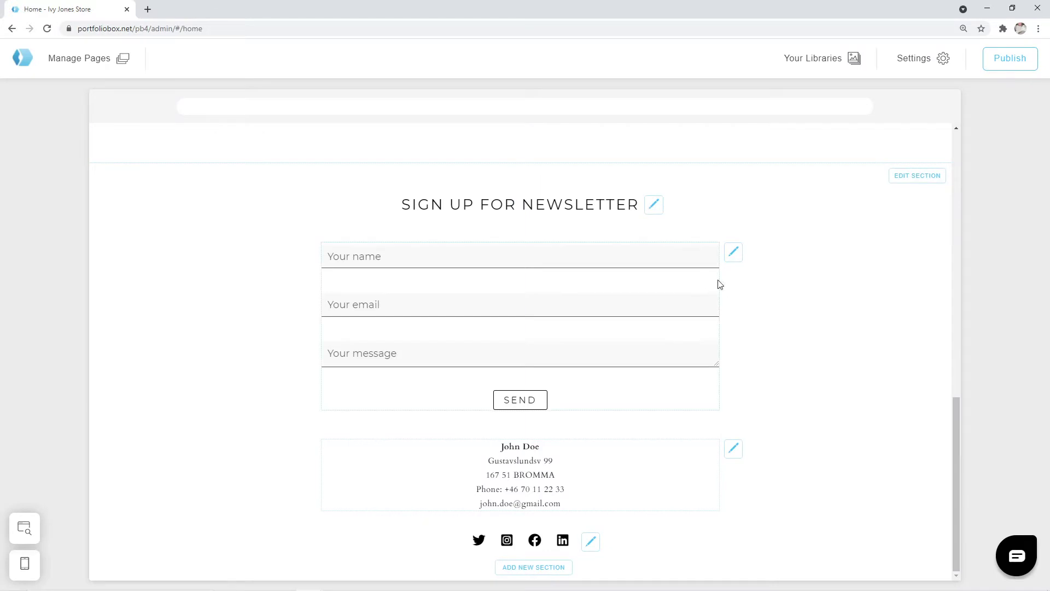
Step: Delete the 'Your message' field from the form, keeping name and email
left_click(734, 252)
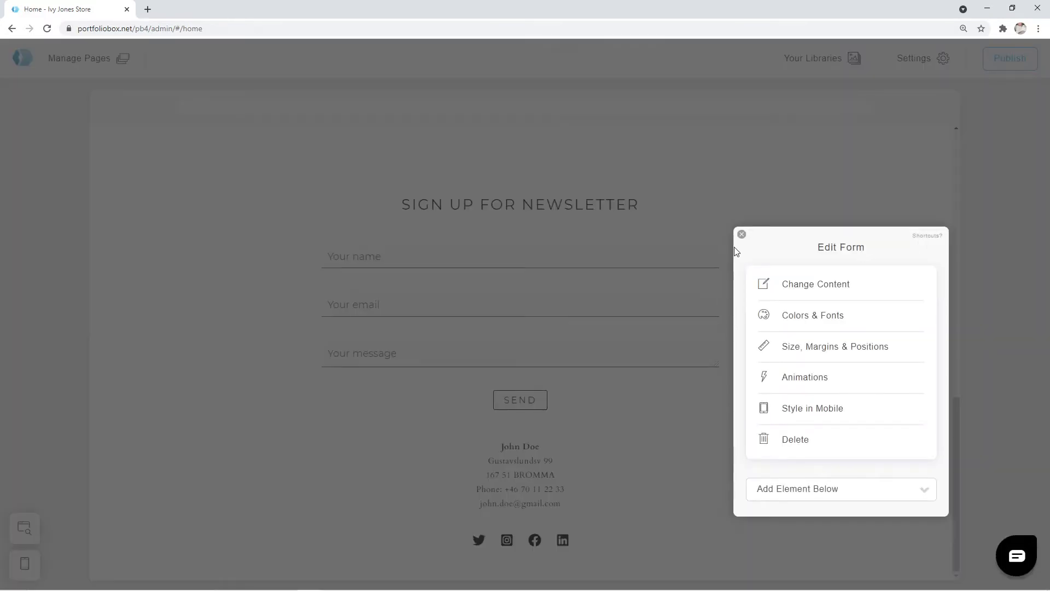
left_click(795, 285)
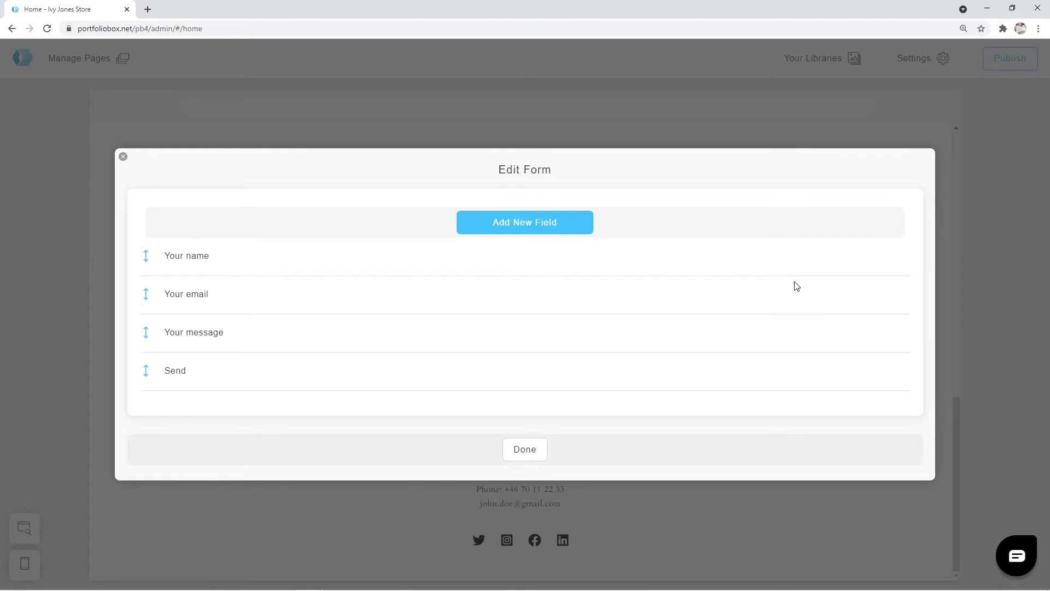
left_click(202, 340)
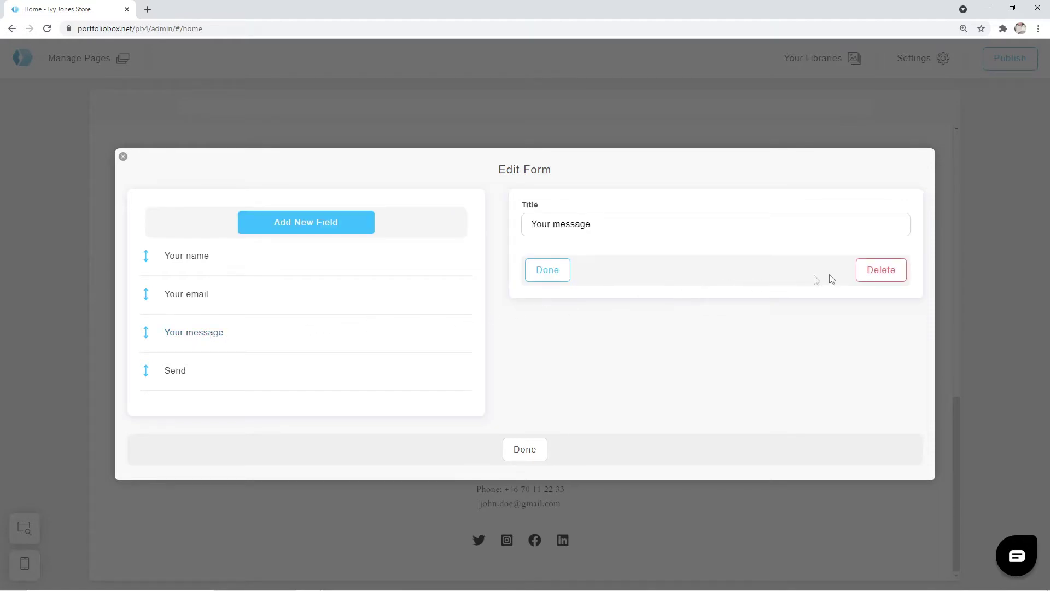
left_click(888, 269)
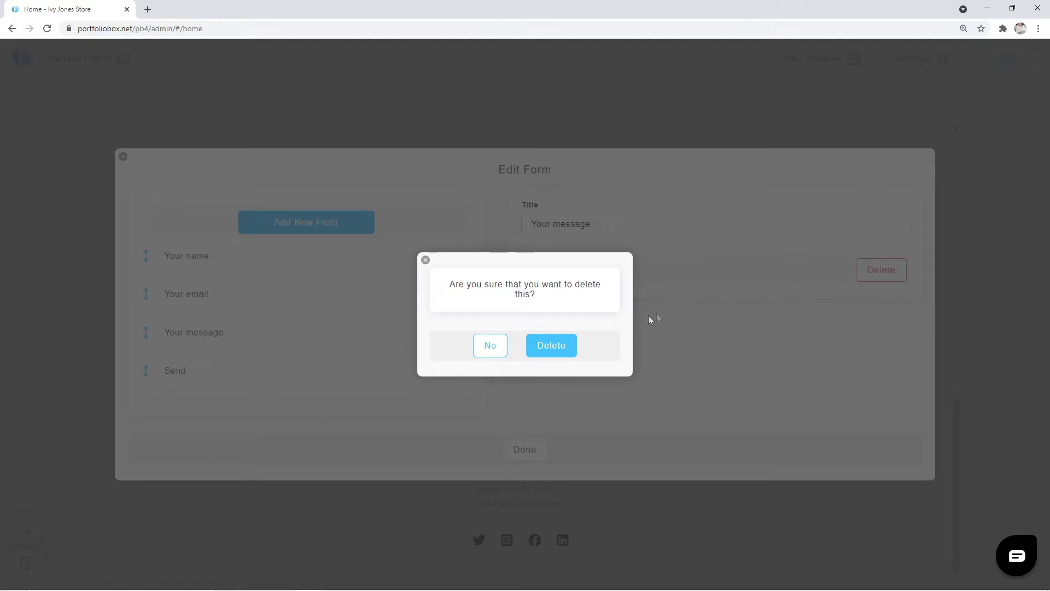
left_click(545, 347)
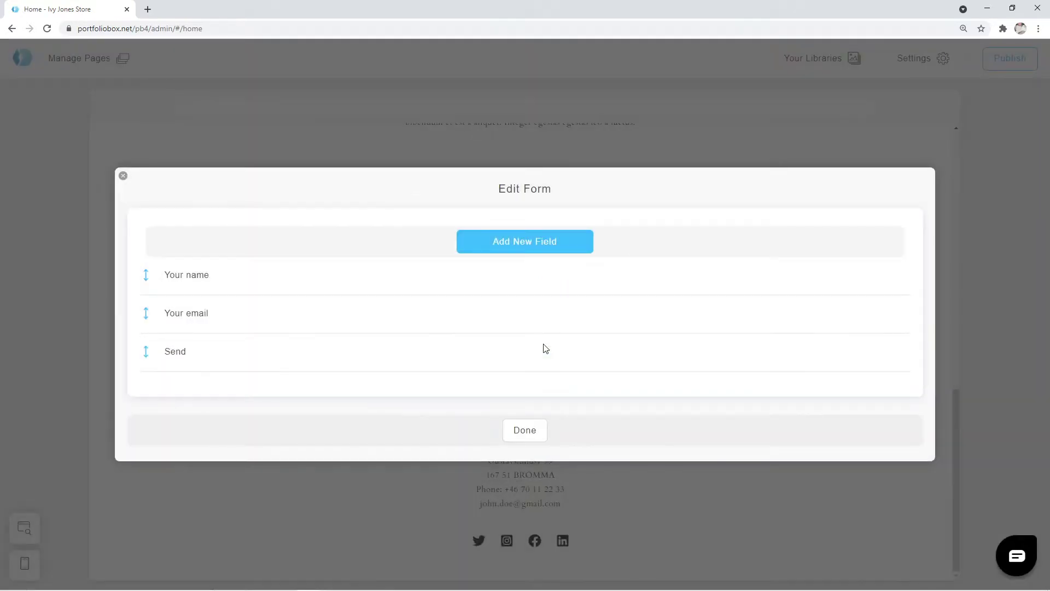
left_click(532, 437)
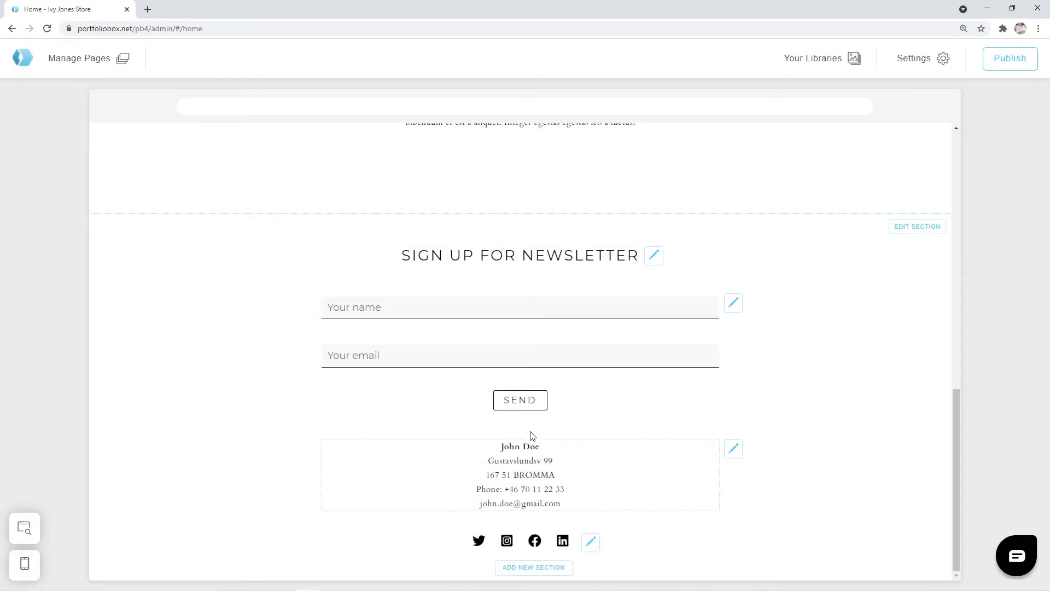
Step: Set the newsletter form's Max Width to 388px under Size, Margins & Positions
left_click(735, 305)
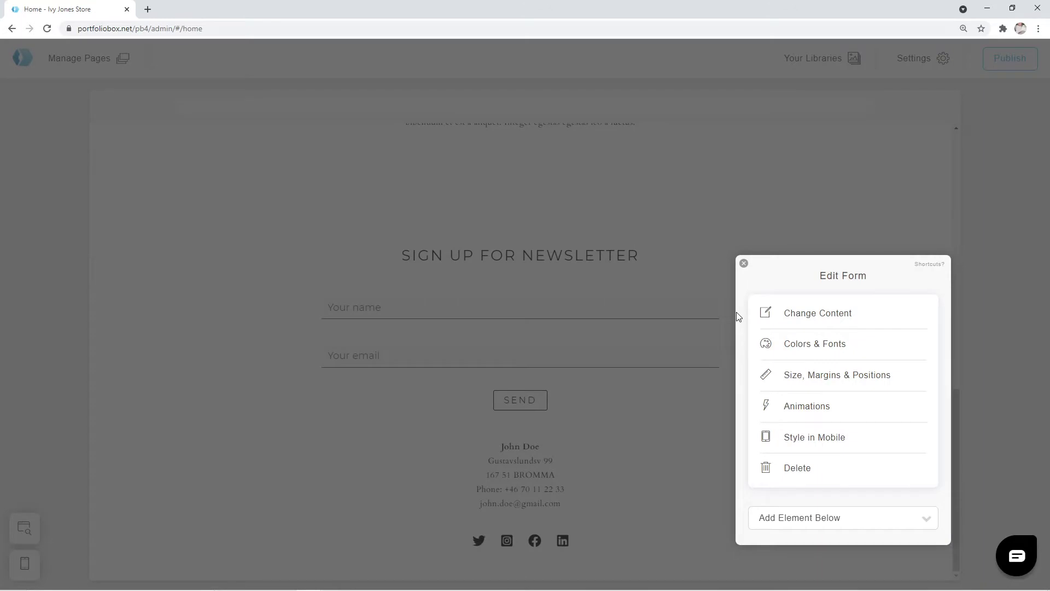
left_click(814, 378)
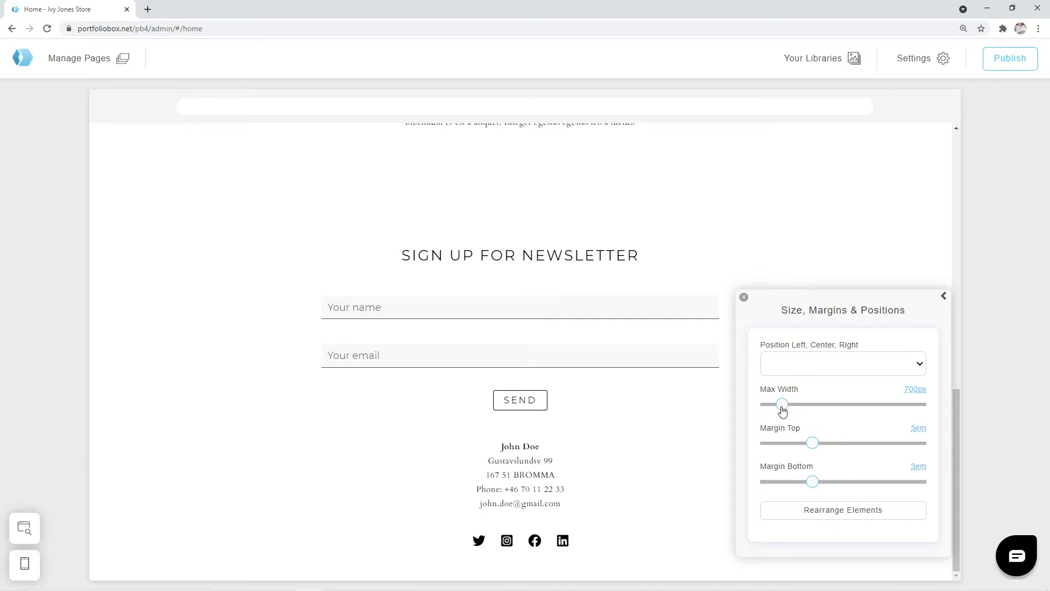
left_click_drag(783, 410, 775, 413)
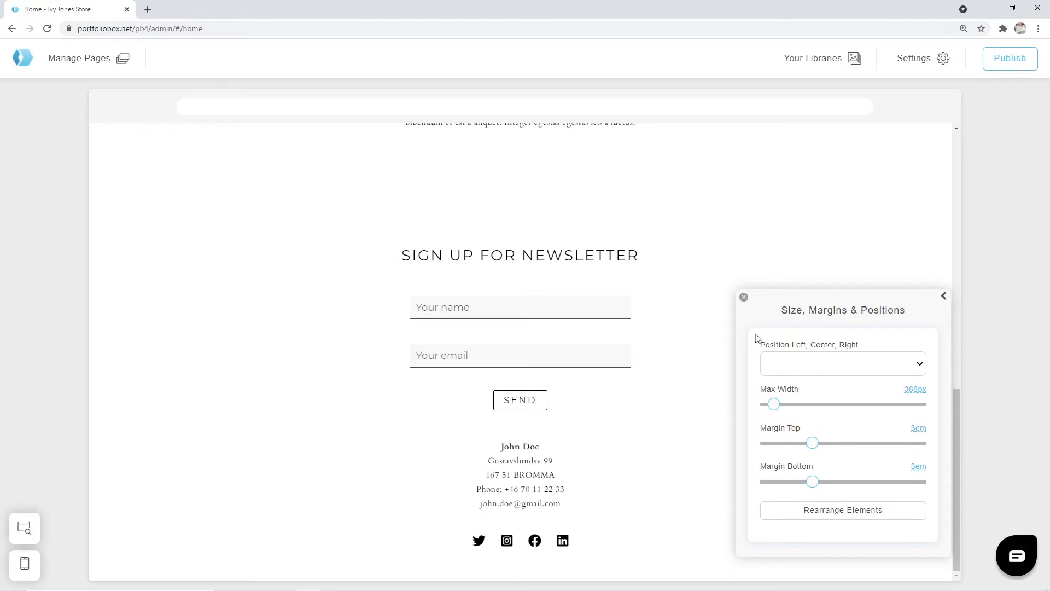
left_click(744, 298)
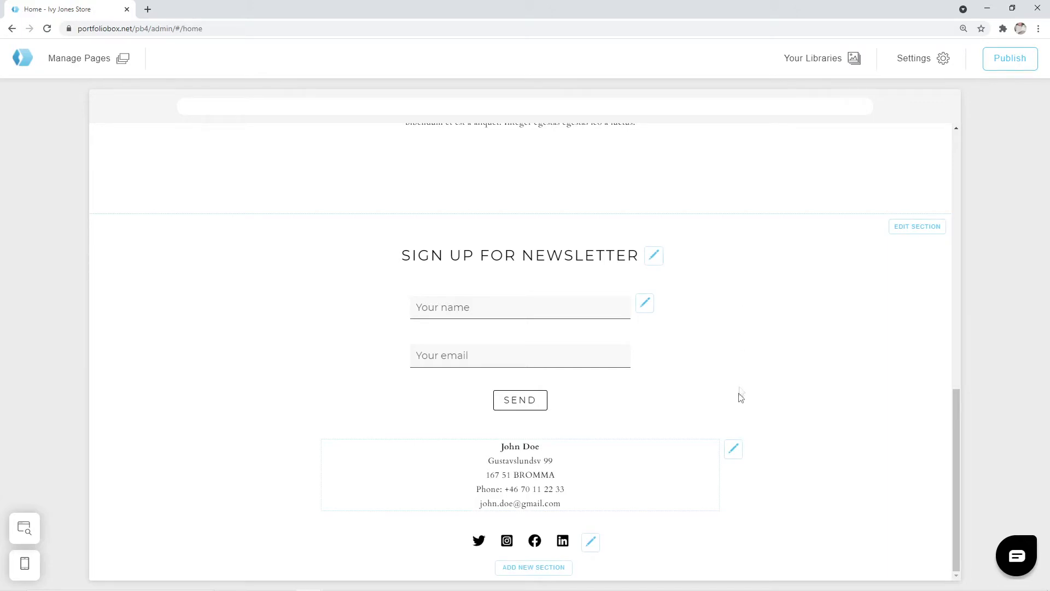
Step: Delete the address block below the newsletter form
left_click(734, 450)
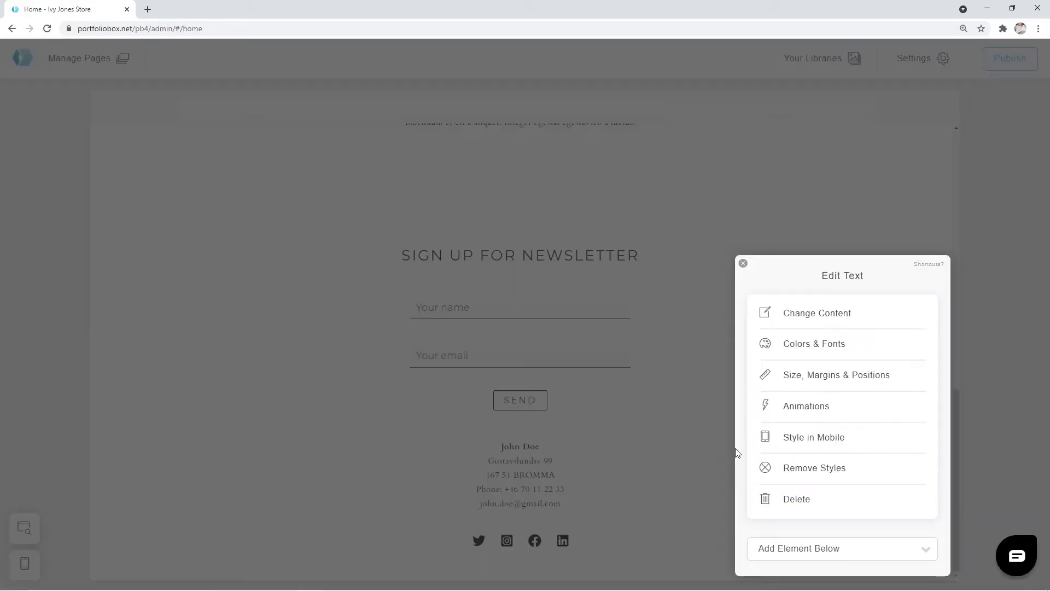
left_click(797, 499)
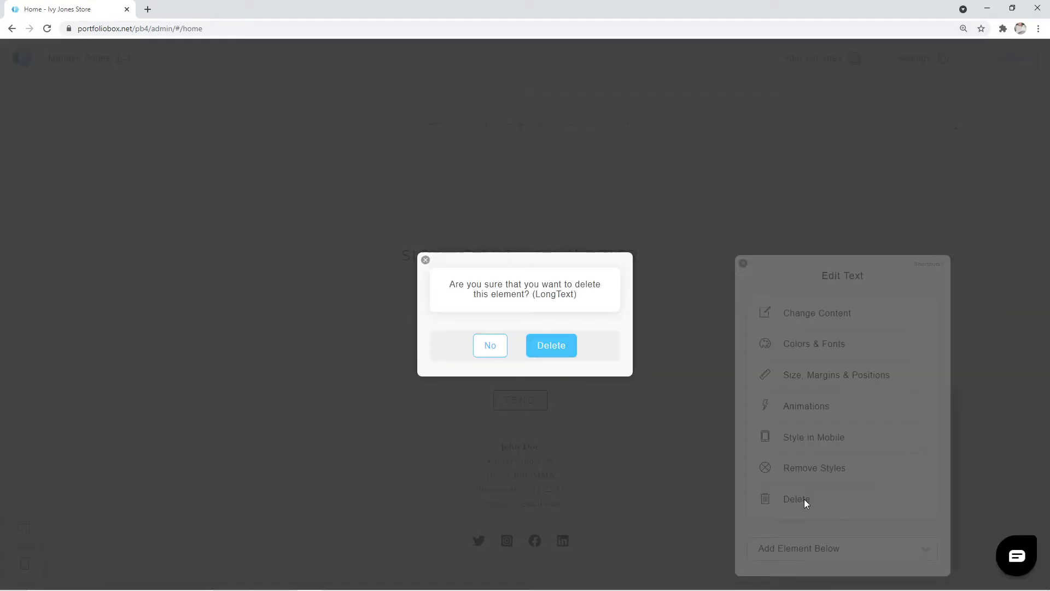
left_click(551, 346)
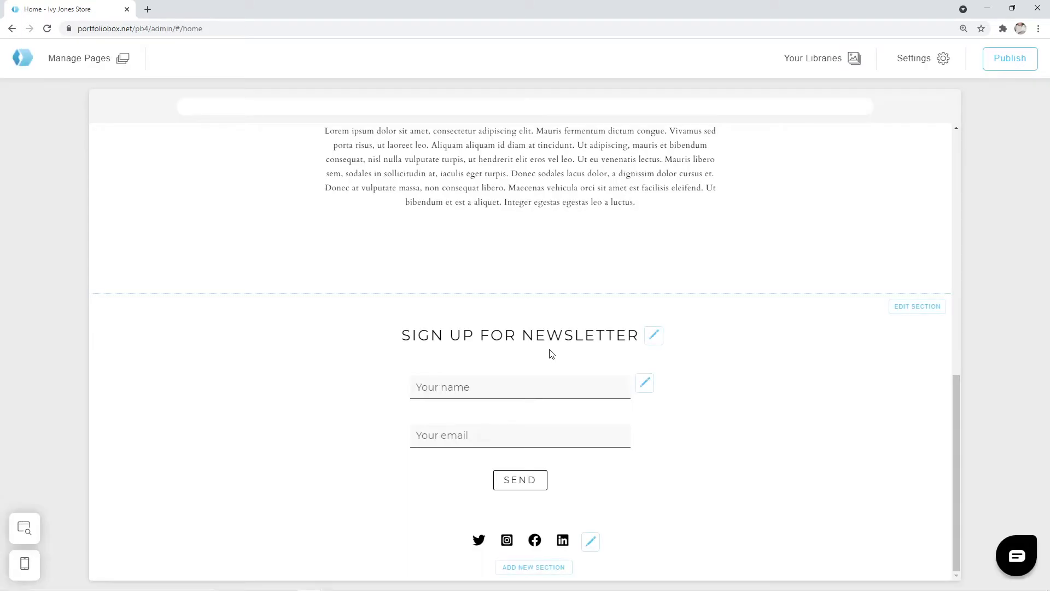
Step: Delete the row of social media icons below the form
left_click(591, 543)
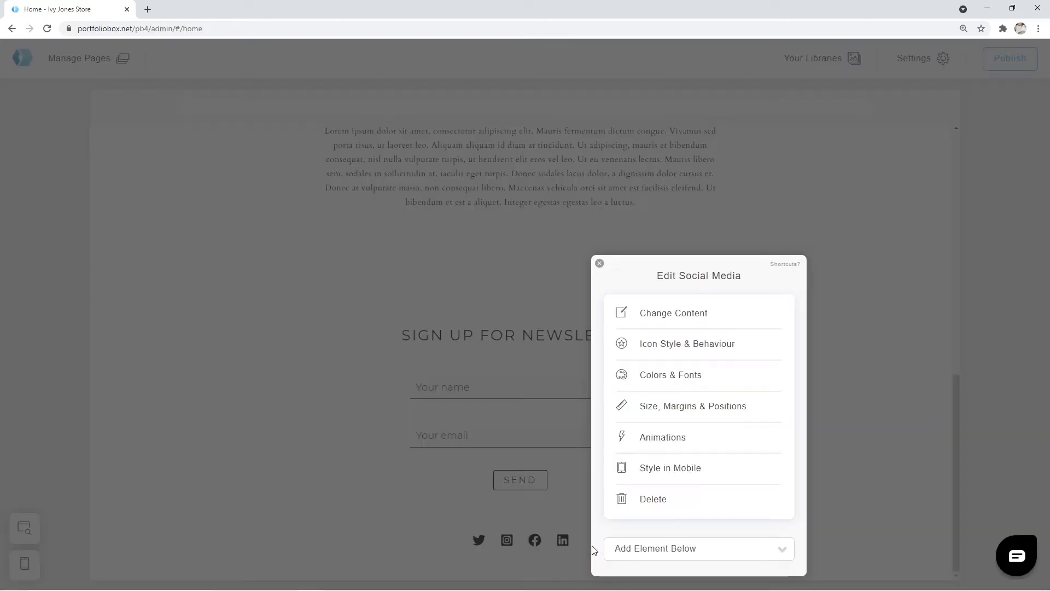
left_click(641, 500)
left_click(551, 351)
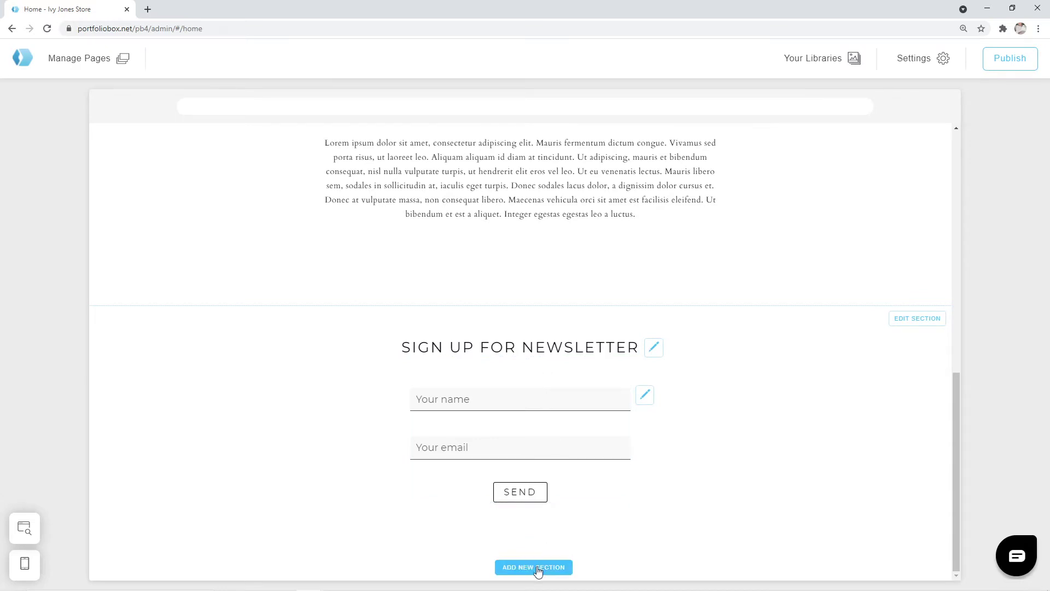
Step: Add a Footer 1 section from Additional Sections at the bottom of the page
left_click(538, 569)
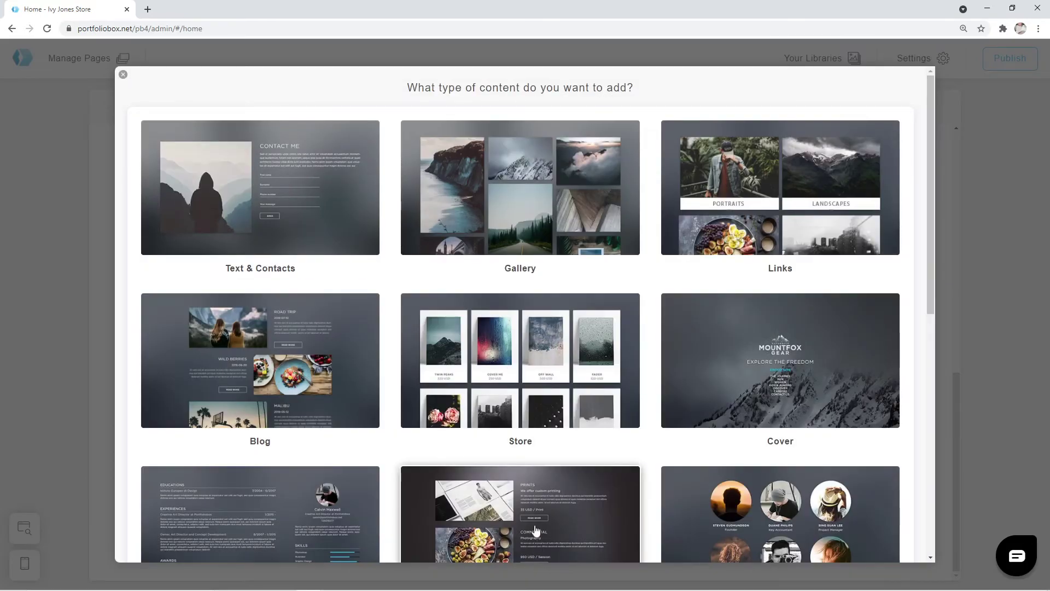
scroll(537, 530, "down", 5)
scroll(535, 528, "down", 5)
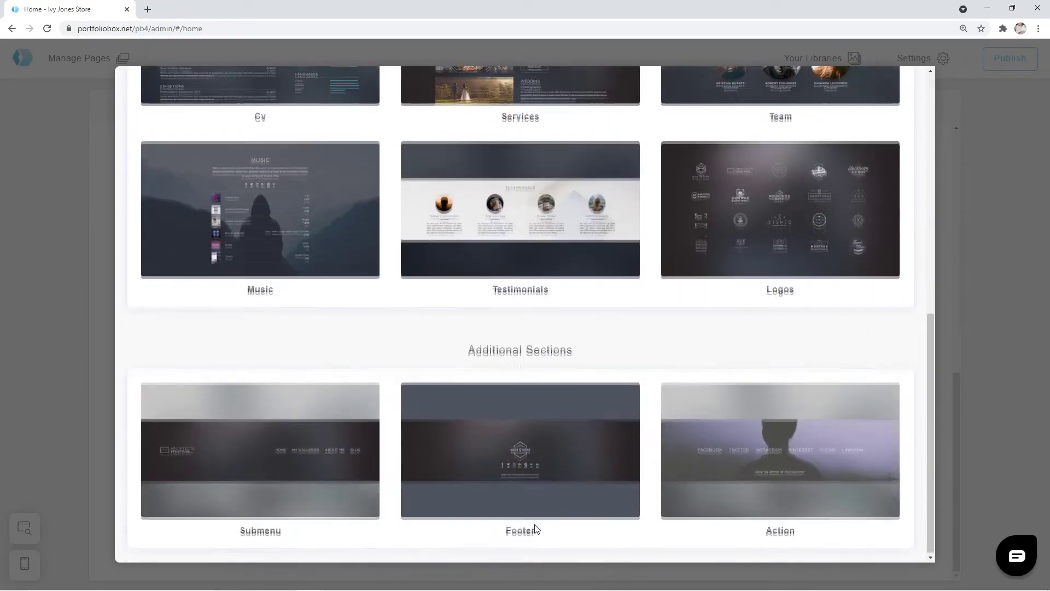
left_click(519, 475)
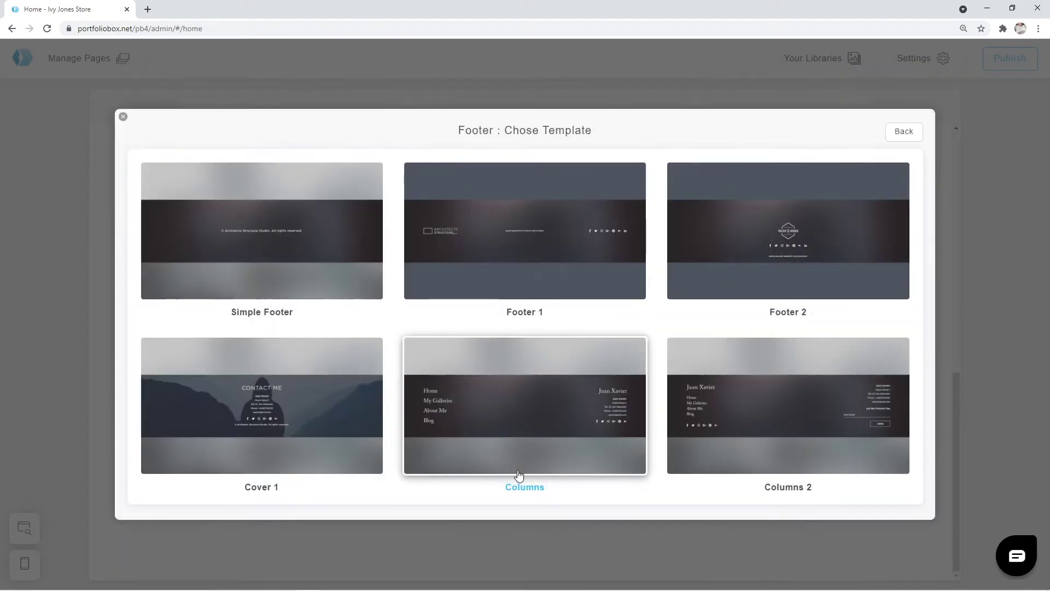
left_click(526, 267)
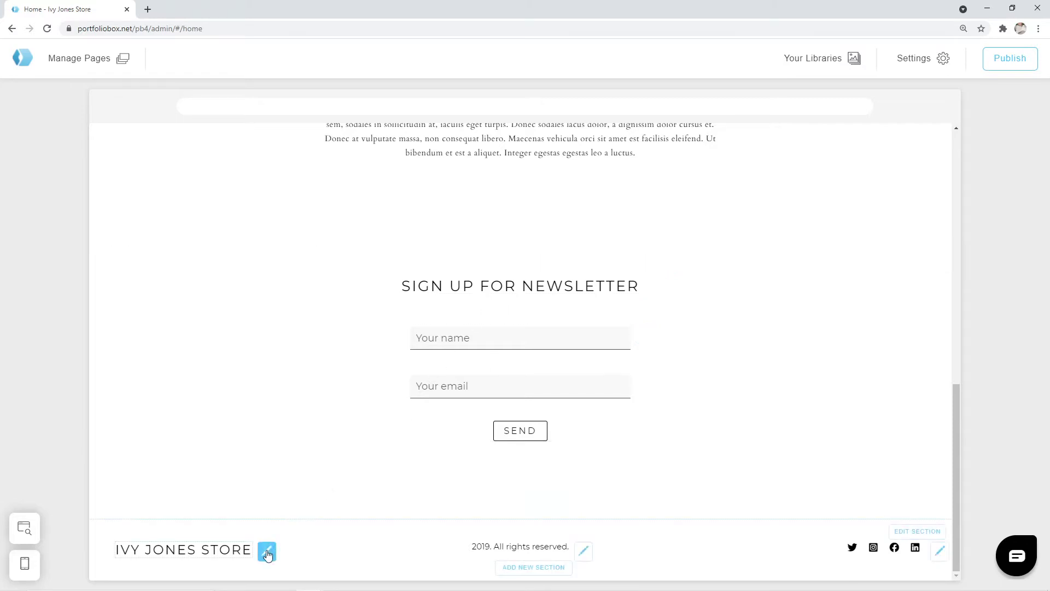
Step: Change the footer logo text from IVY JONES STORE to IVY JONES
left_click(267, 553)
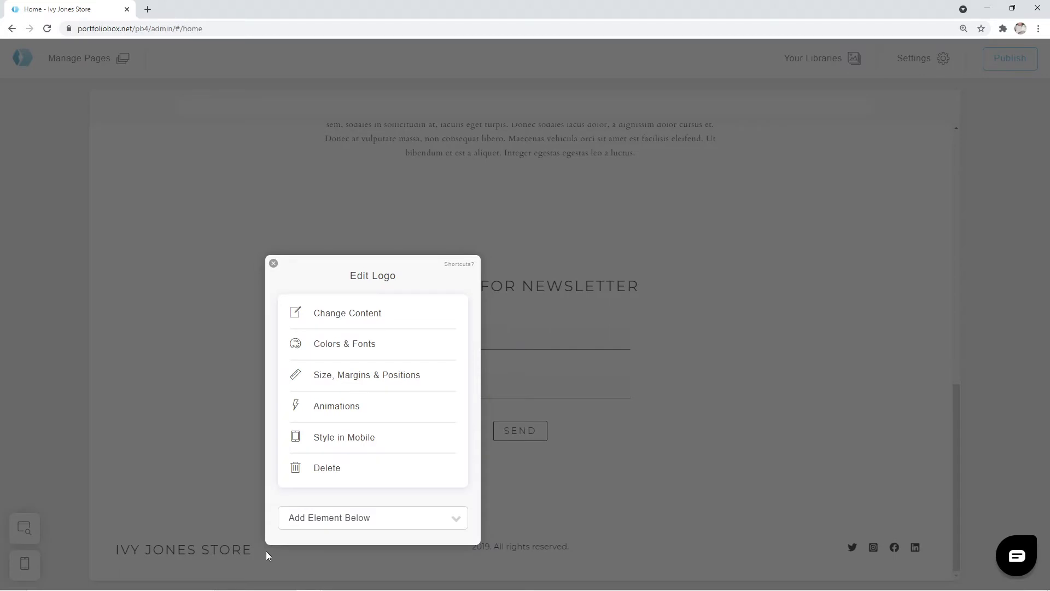
left_click(355, 325)
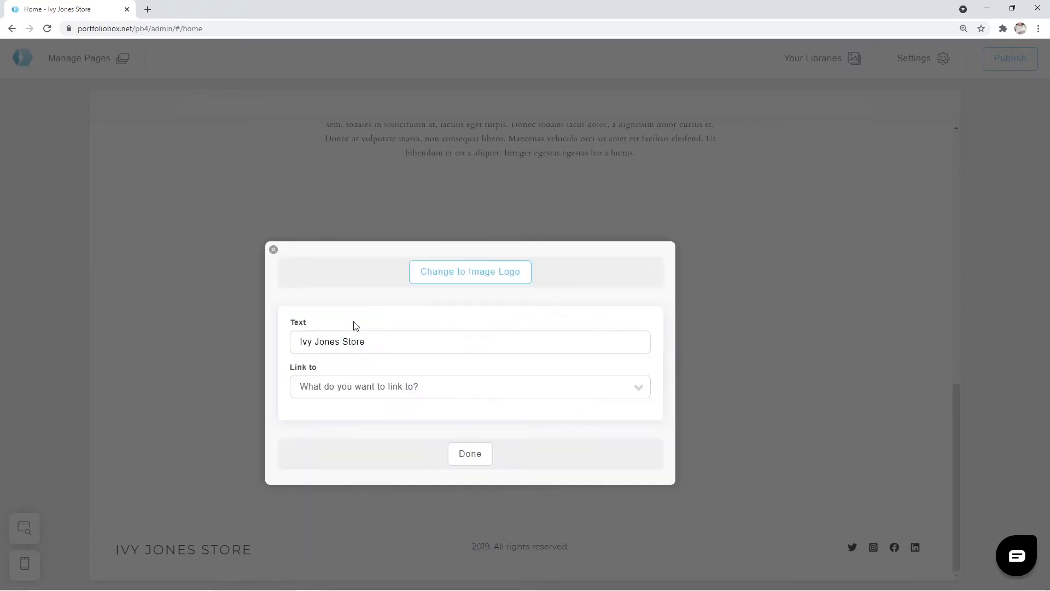
left_click(363, 342)
left_click_drag(364, 342, 339, 354)
key("BackSpace")
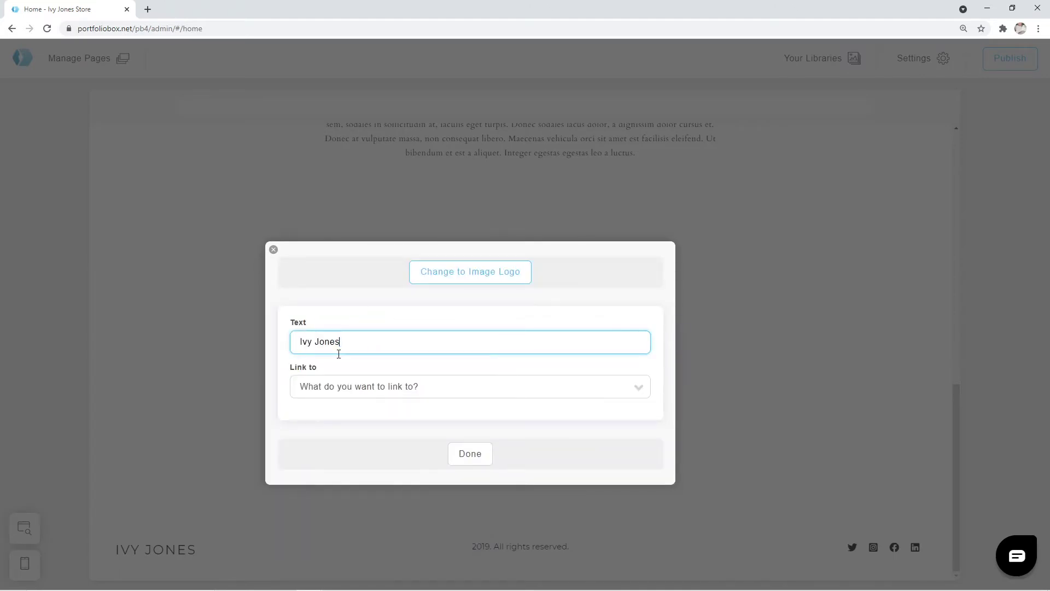
left_click(466, 460)
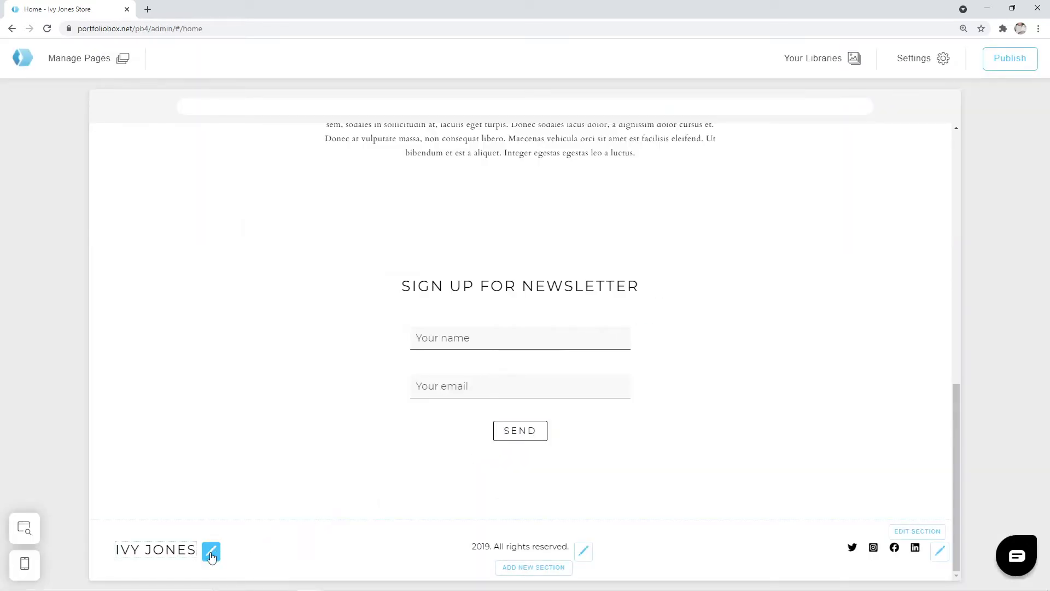
left_click(211, 553)
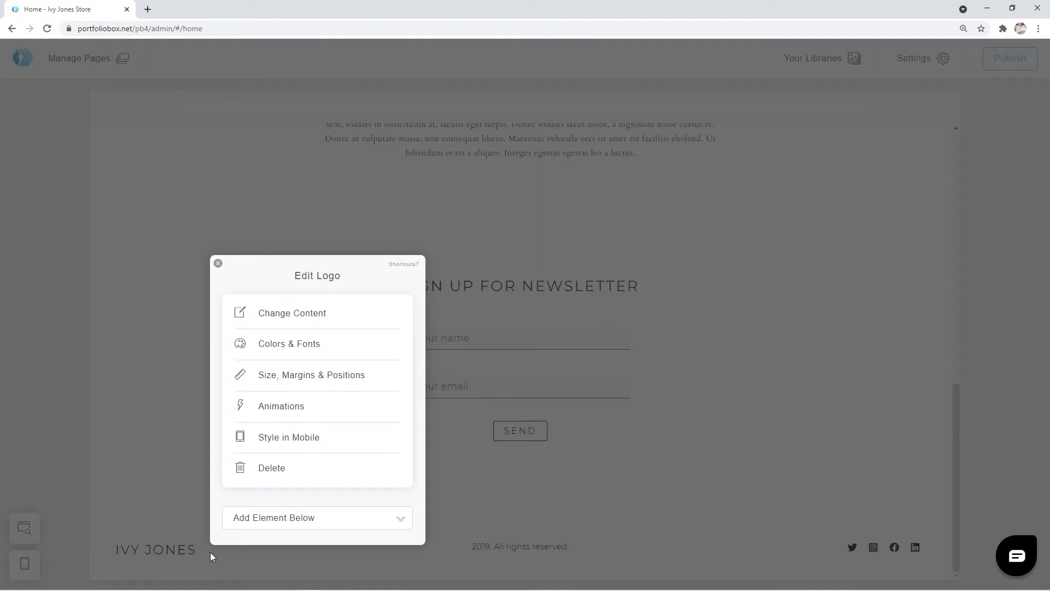
Step: Set the footer logo's font to Cardo, found by searching 'car'
left_click(303, 356)
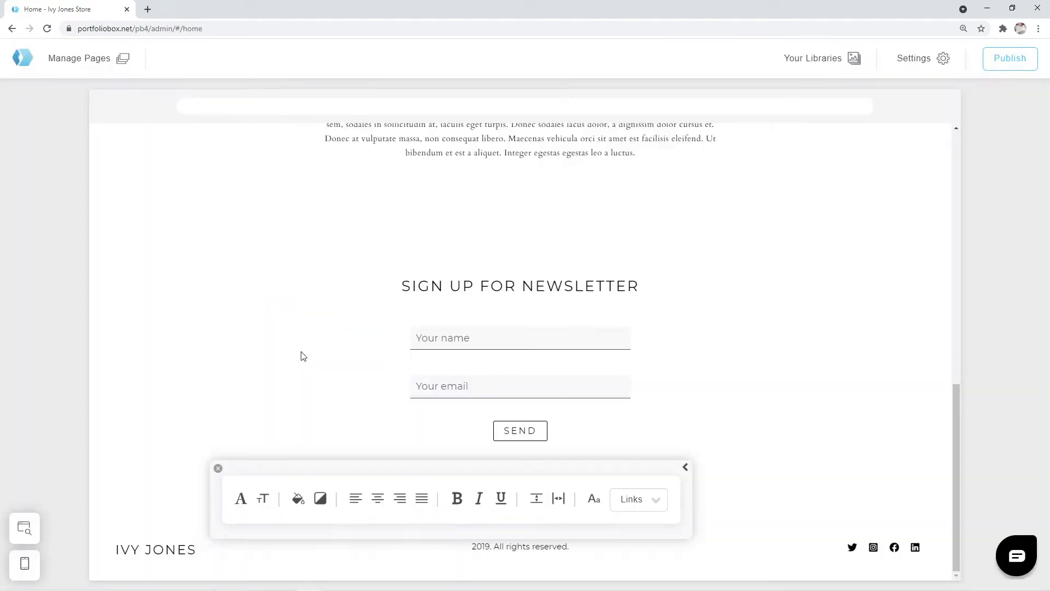
left_click(241, 499)
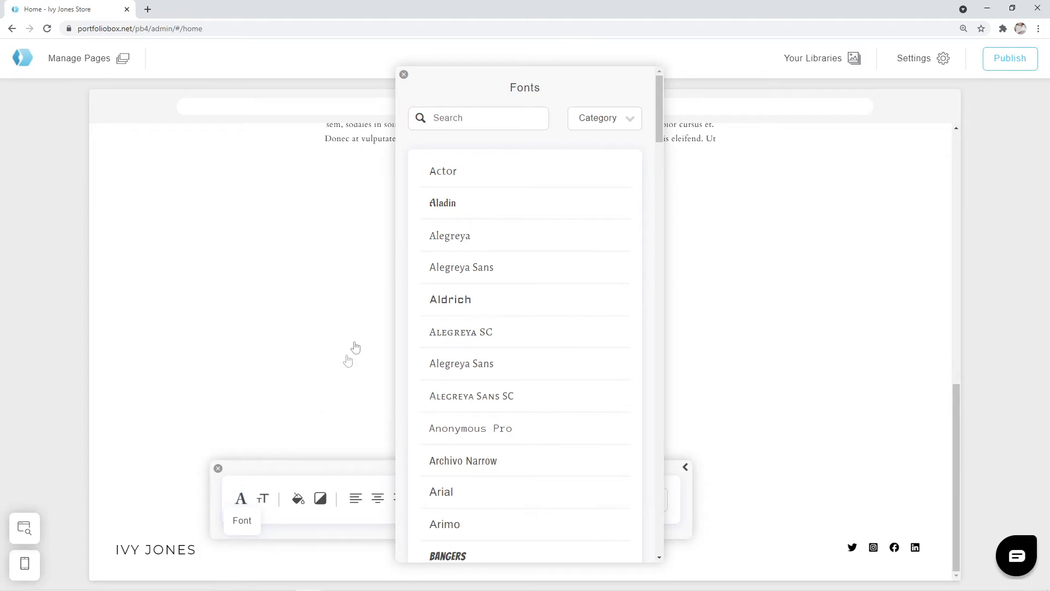
left_click(480, 119)
type("c")
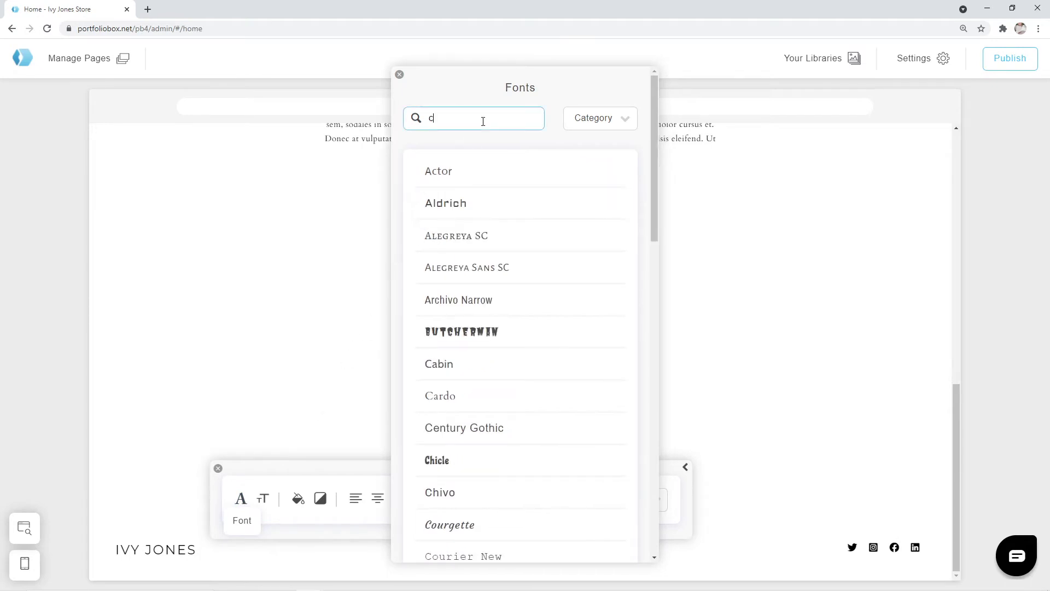
type("ar")
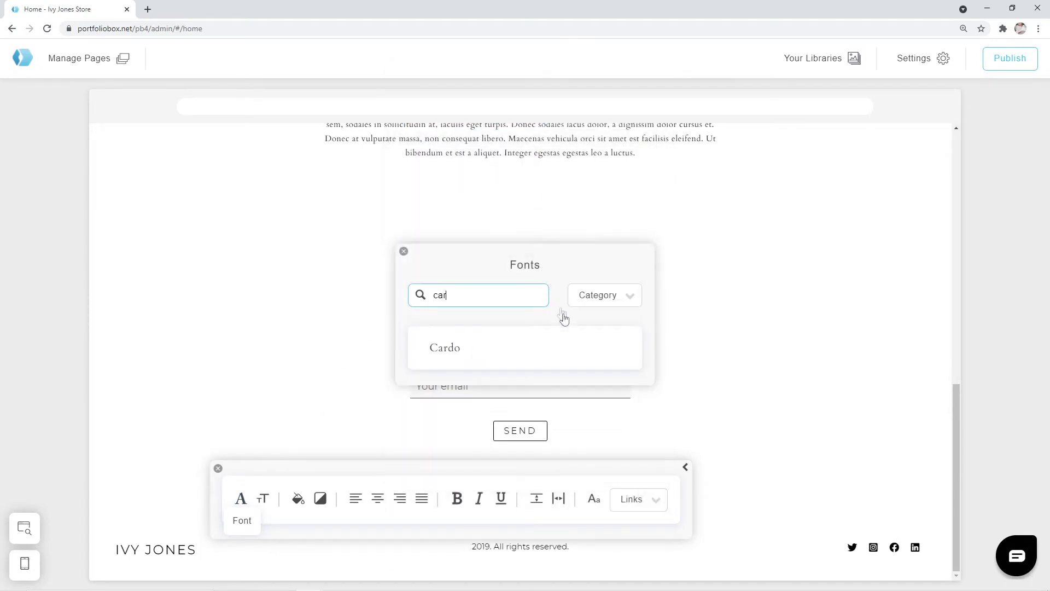
left_click(589, 356)
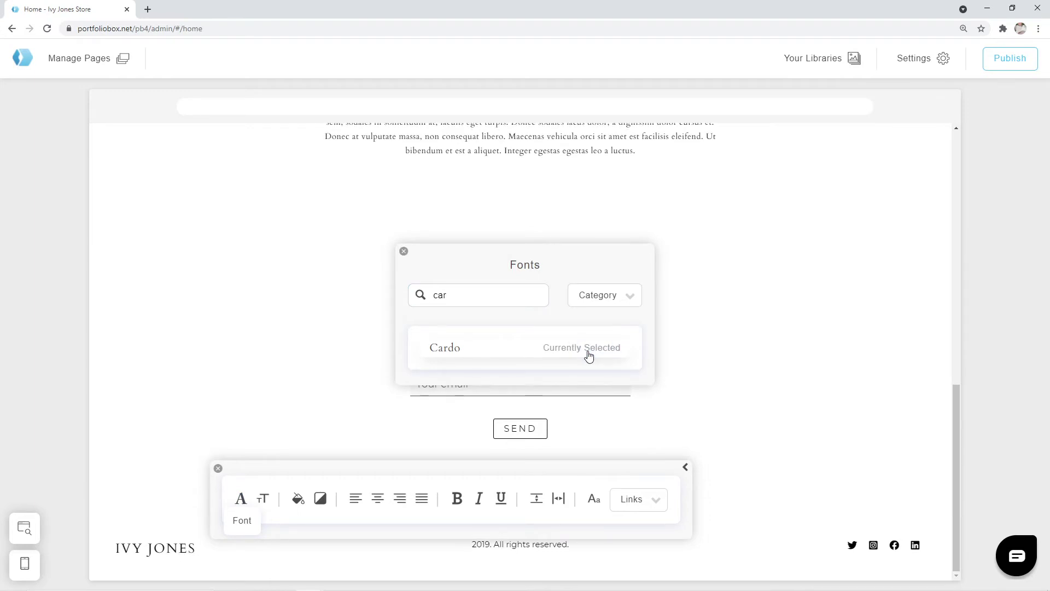
left_click(555, 480)
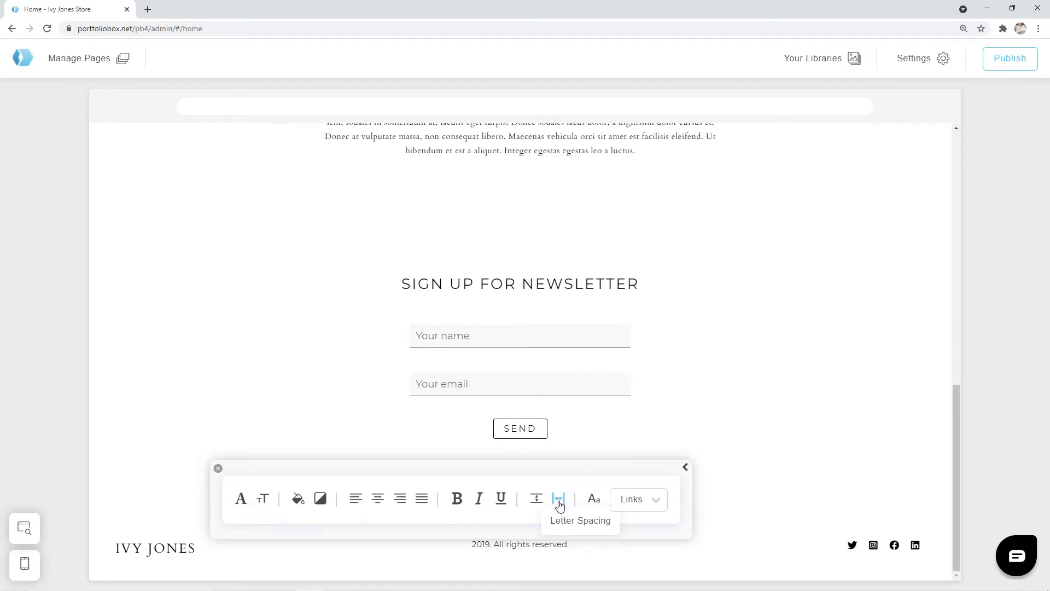
Step: Widen the logo's letter spacing to 0.24em
left_click(559, 499)
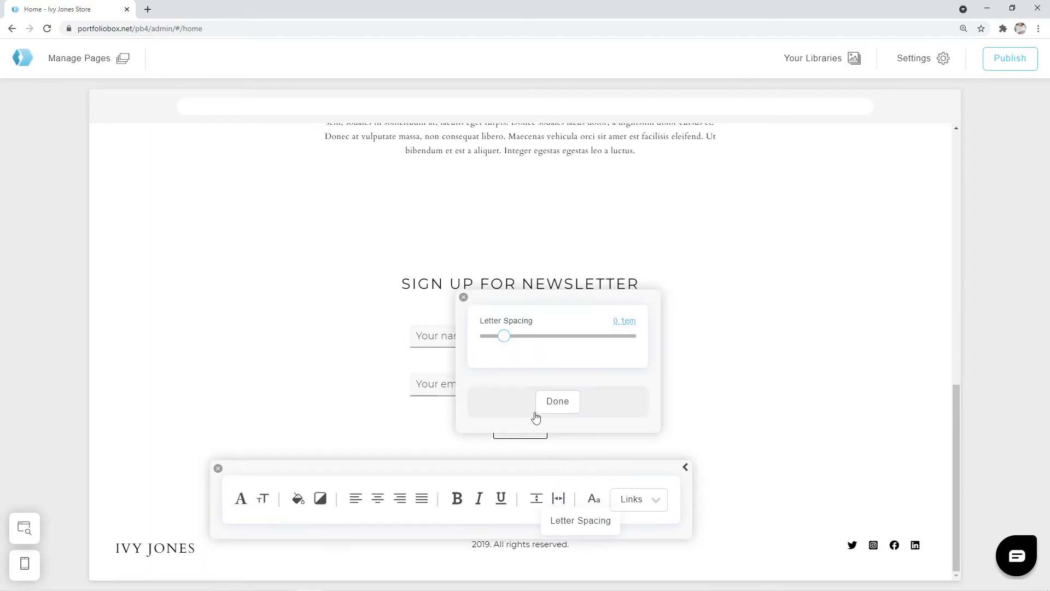
left_click(511, 339)
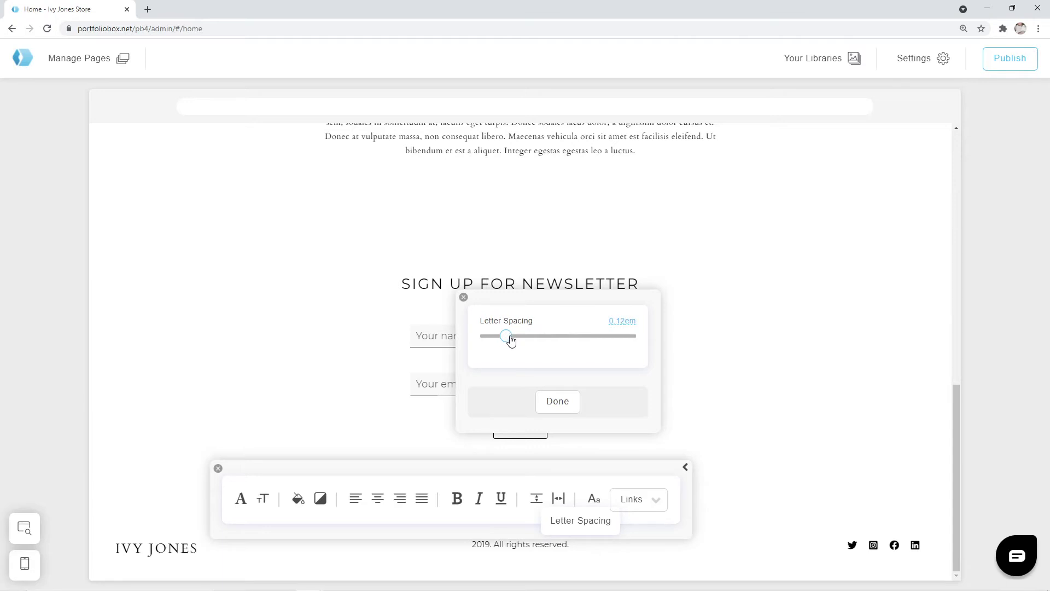
key("Right")
key("Right")
key("Right")
key("Right")
key("Right")
key("Right")
key("Right")
key("Right")
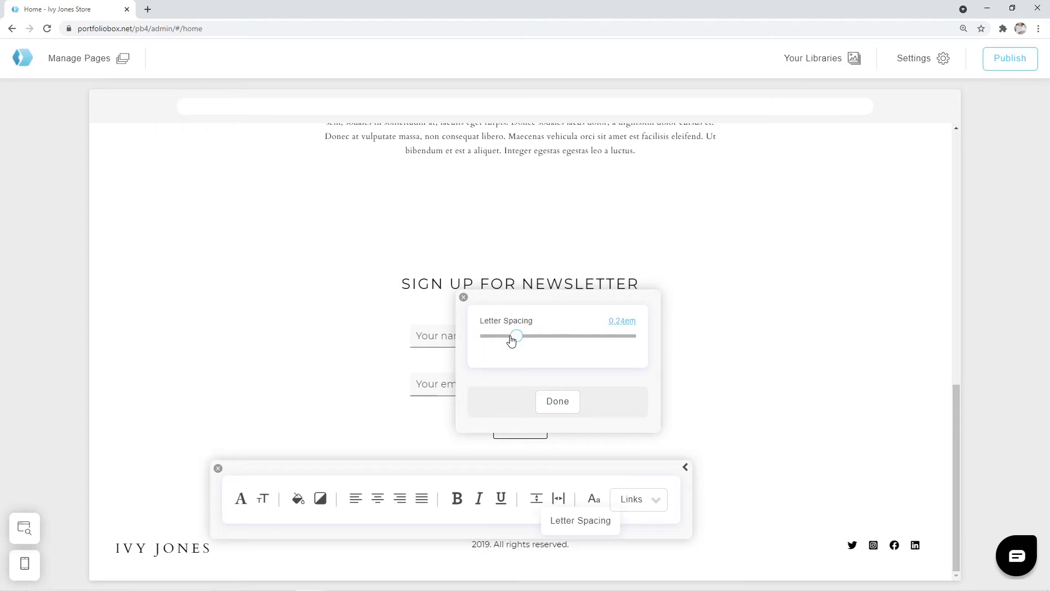
left_click(557, 403)
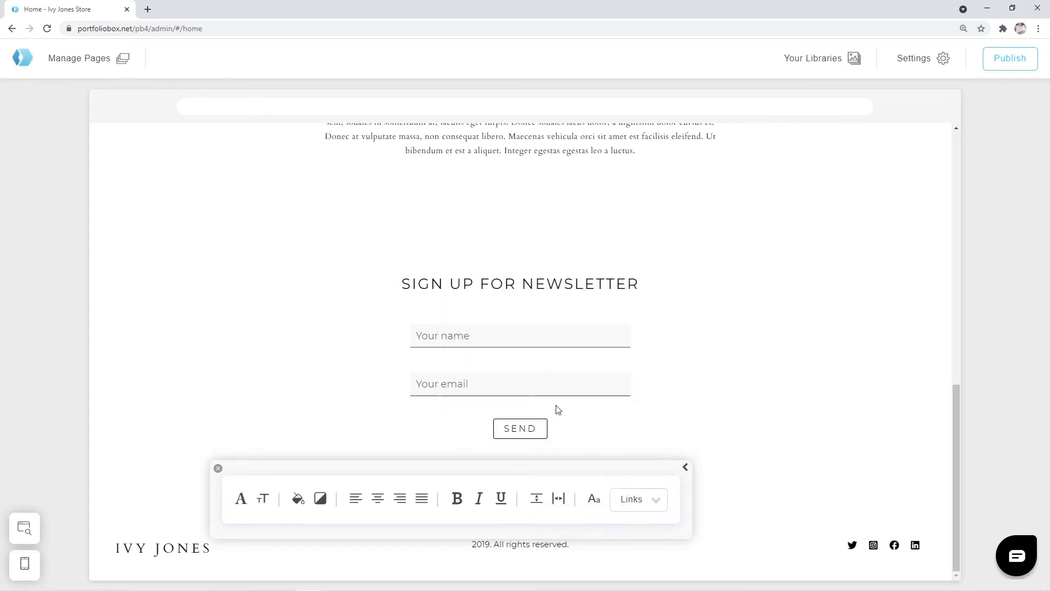
Step: Change the year in the footer copyright line from 2019 to 2021
left_click(407, 442)
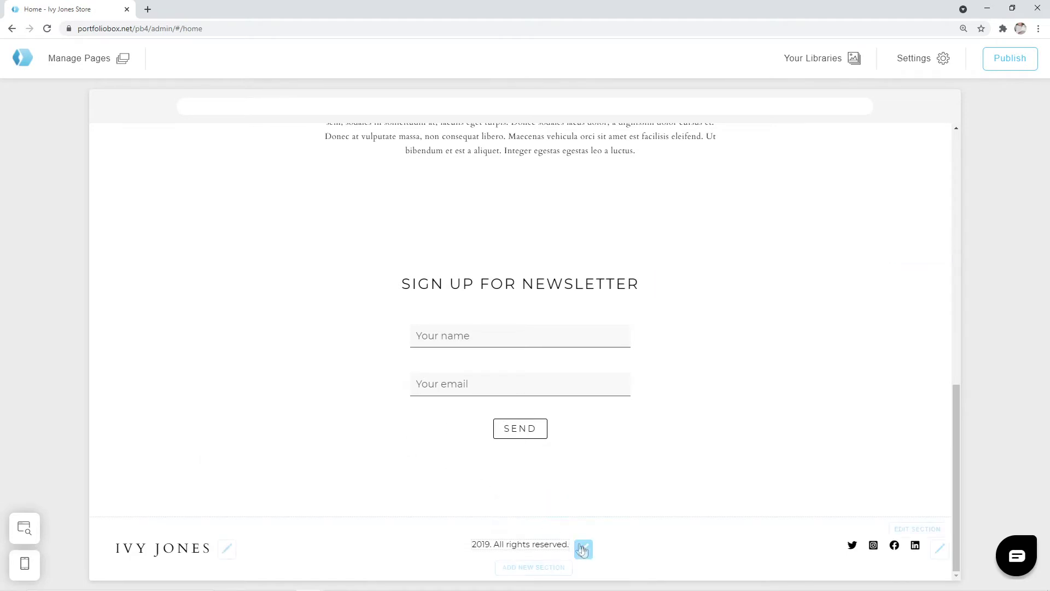
left_click(586, 547)
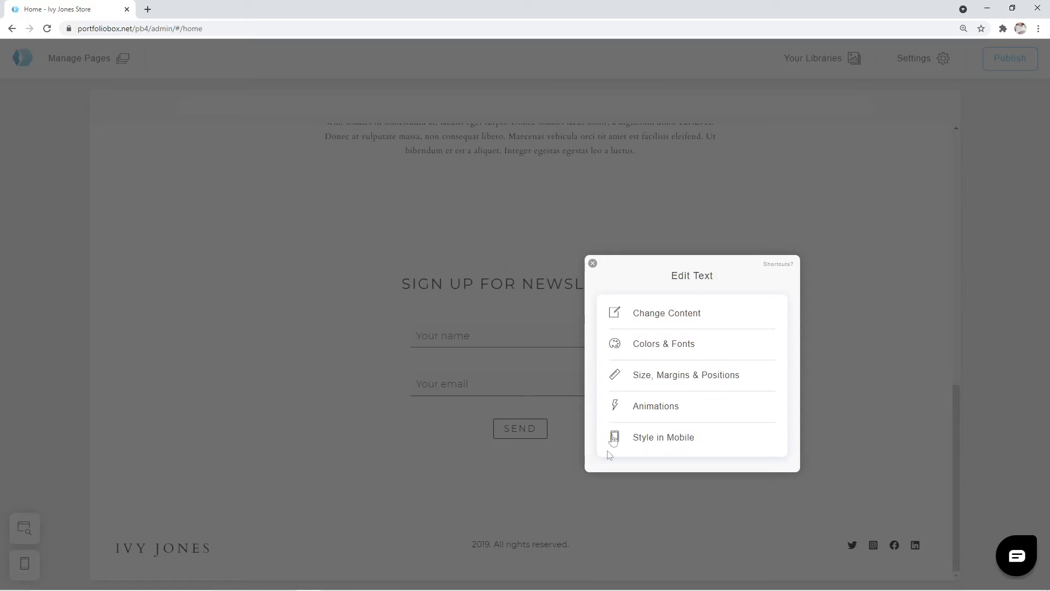
left_click(651, 326)
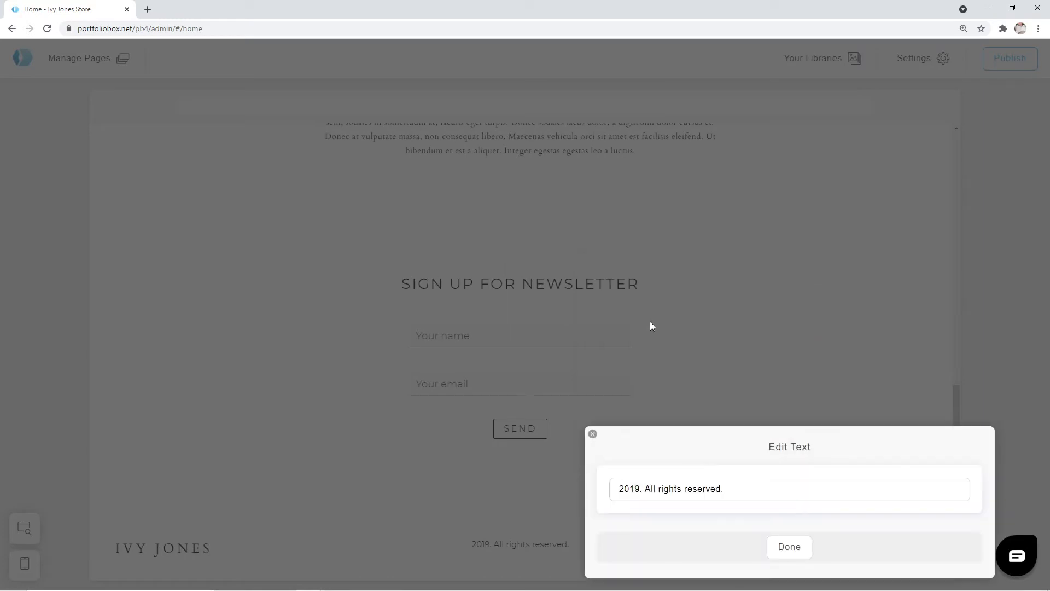
left_click(639, 488)
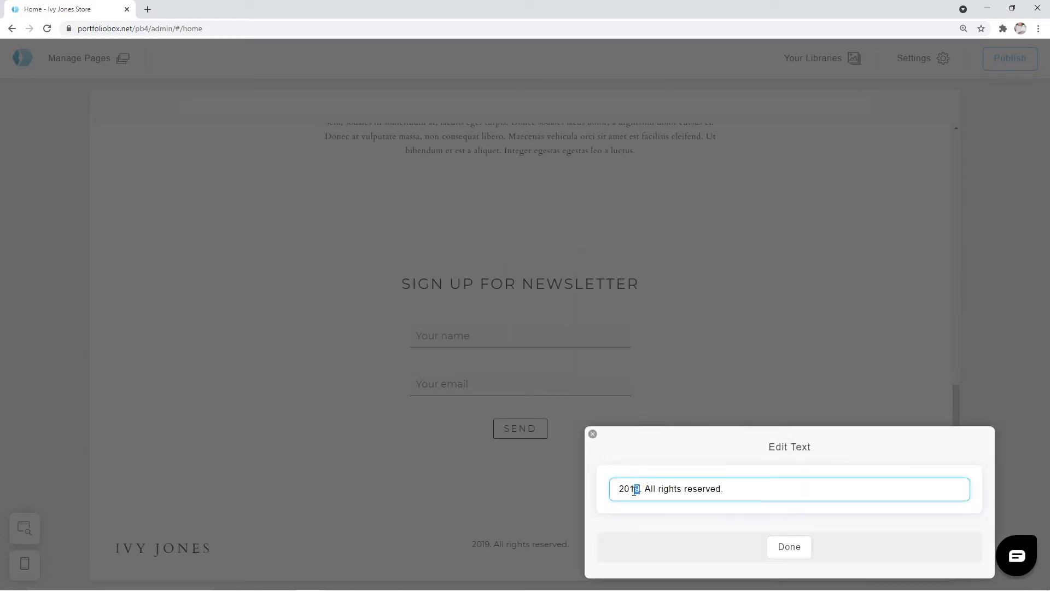
double_click(635, 489)
type("2021")
left_click(791, 548)
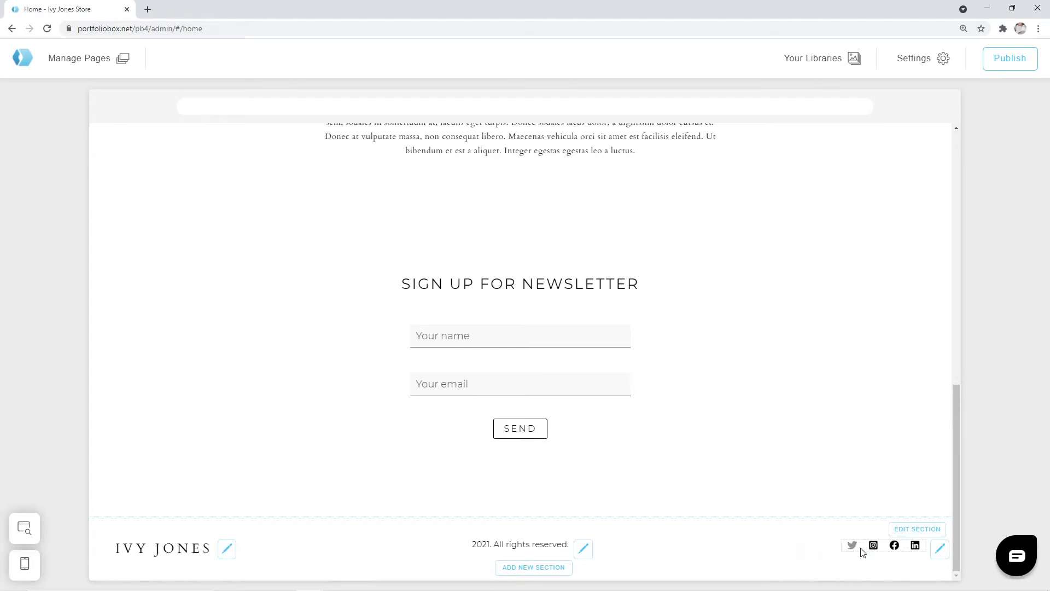
Step: Change the Instagram link's profile name from portfoliobox to myprofile
left_click(940, 549)
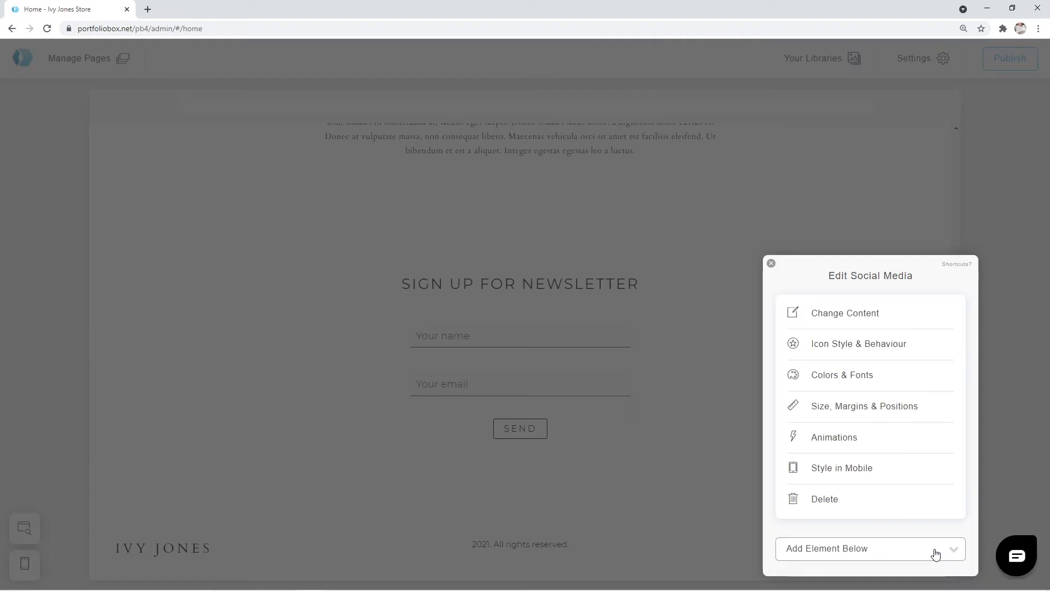
left_click(846, 319)
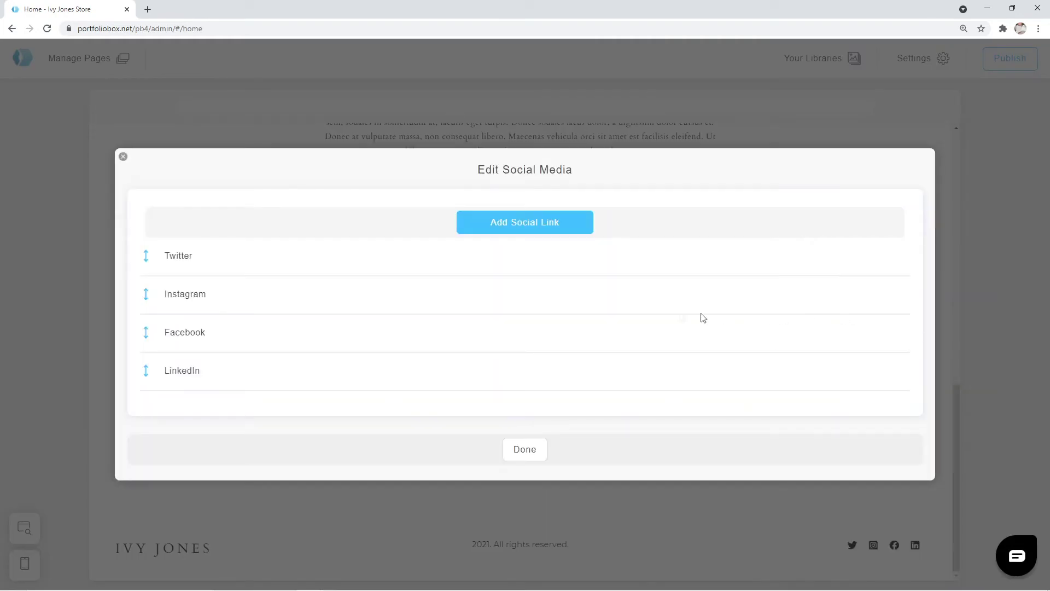
left_click(190, 302)
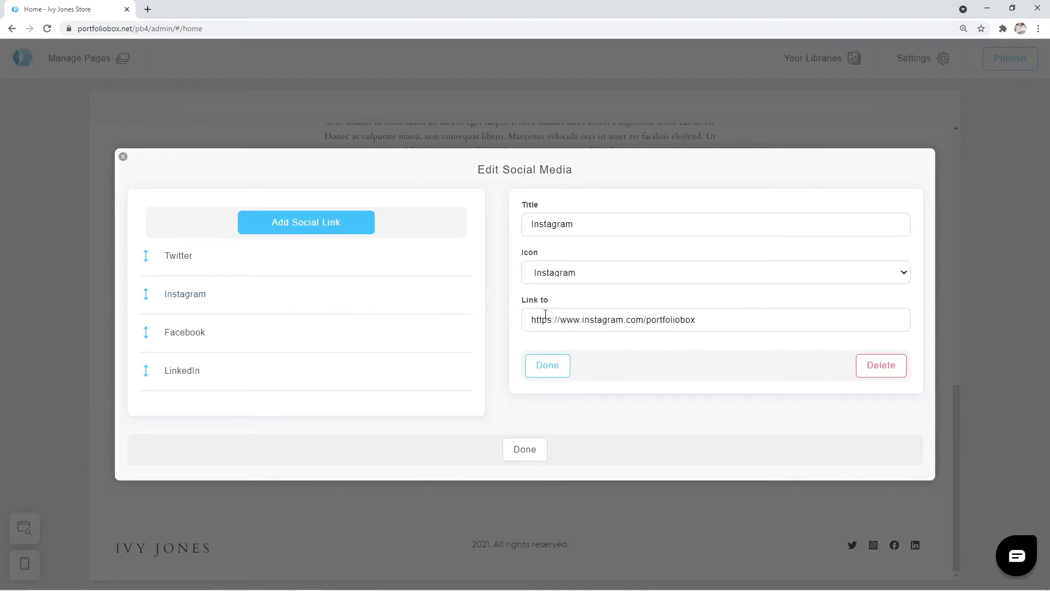
left_click_drag(648, 326, 515, 330)
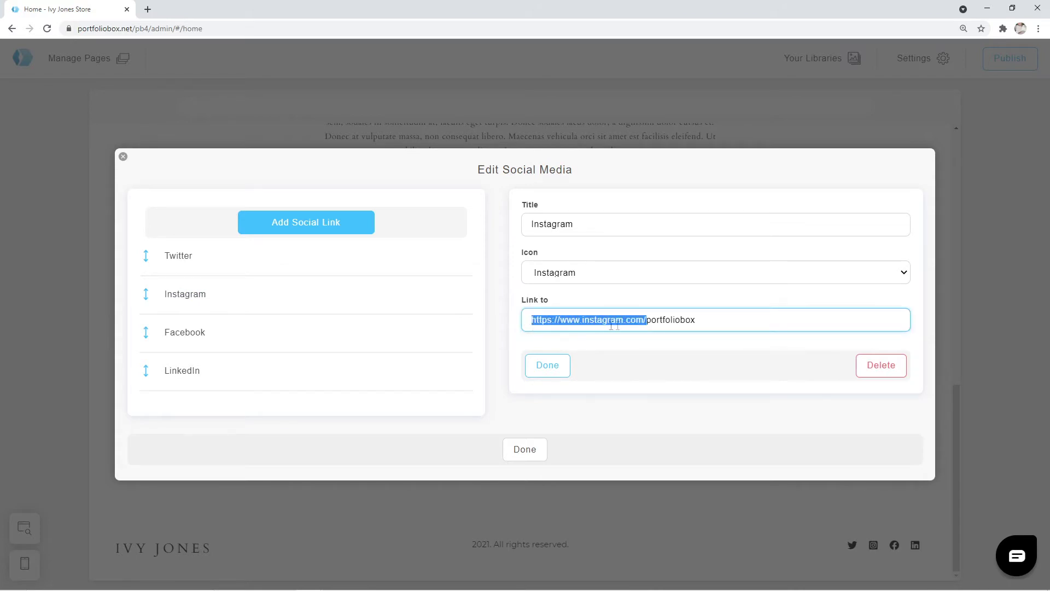
left_click(647, 322)
left_click_drag(648, 322, 715, 322)
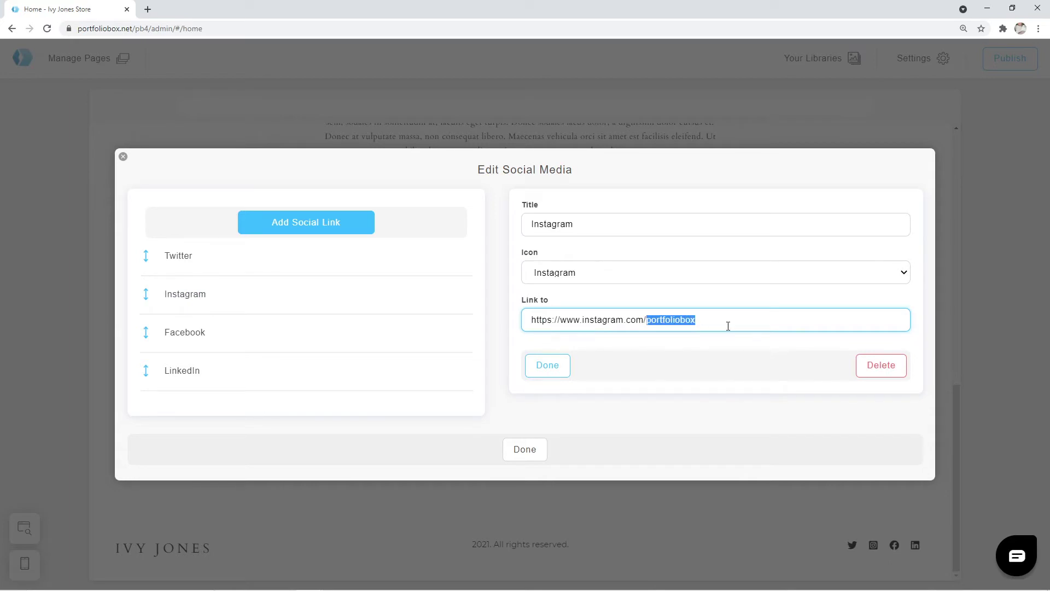
type("myprofile")
left_click(546, 370)
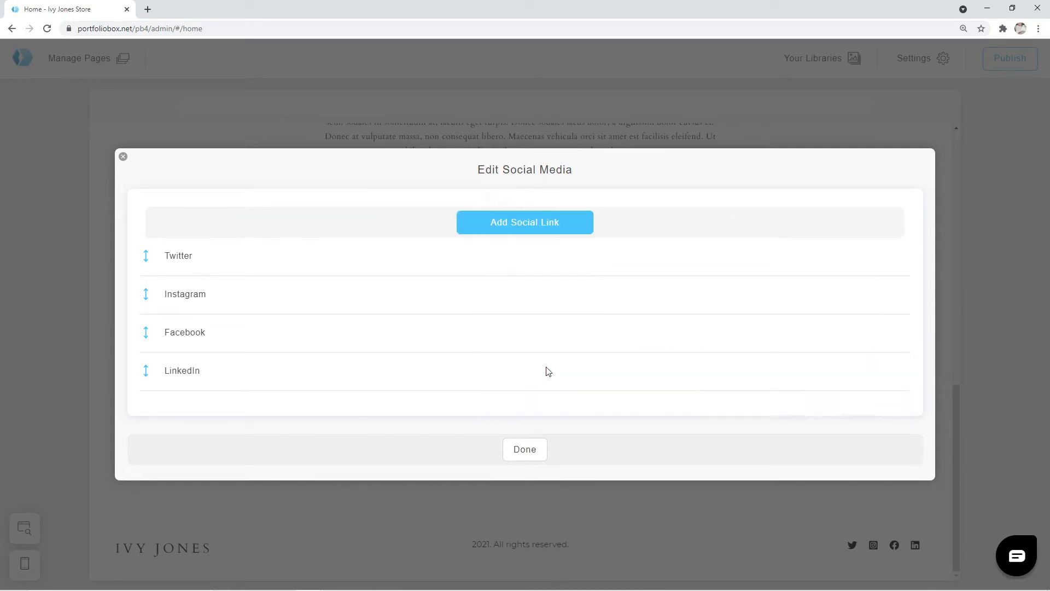
Step: Review the Twitter, Facebook and LinkedIn links, leaving them unchanged
left_click(190, 261)
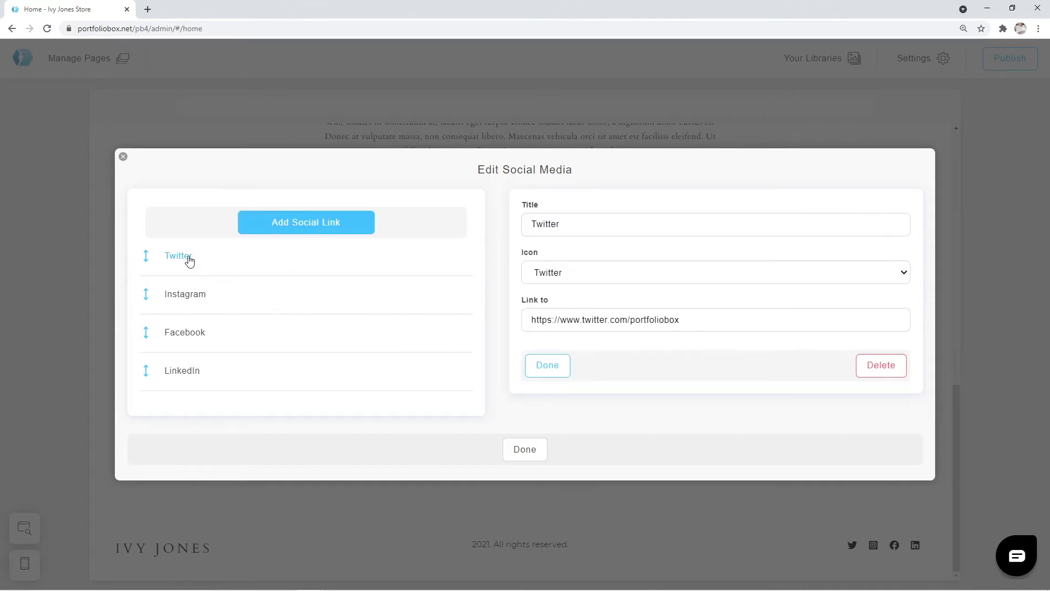
left_click(196, 341)
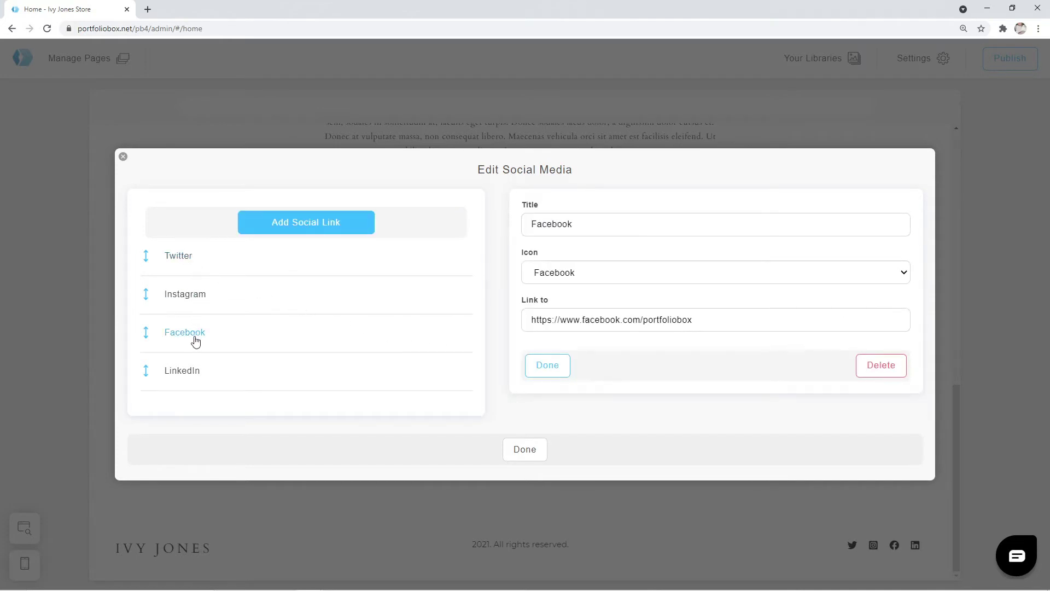
left_click(192, 373)
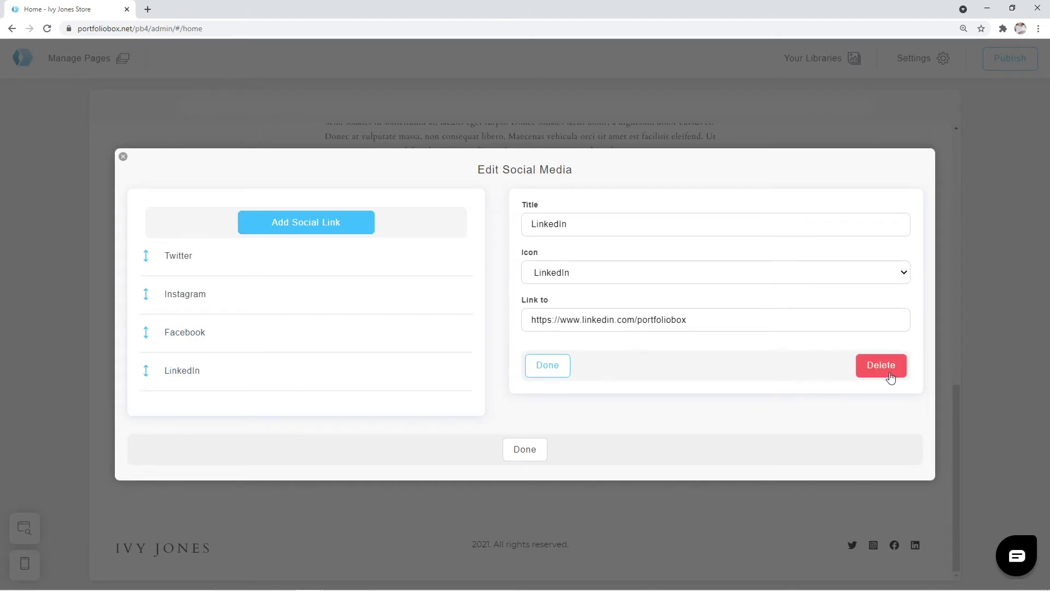
left_click(525, 449)
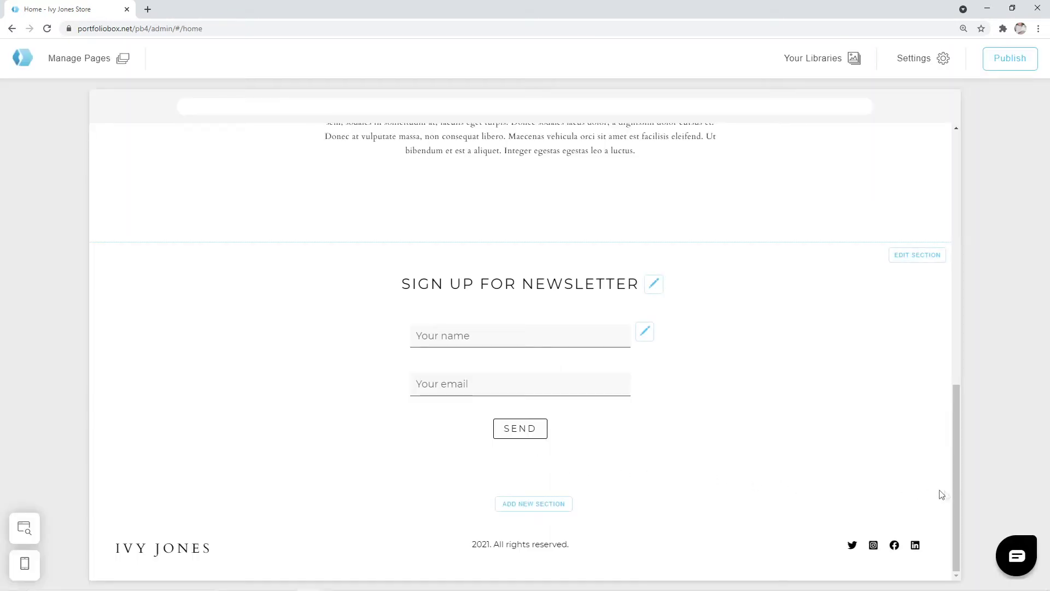
Step: Shrink the hero section's social icons from 1.6em to 1.26em font size
left_click_drag(960, 498, 959, 490)
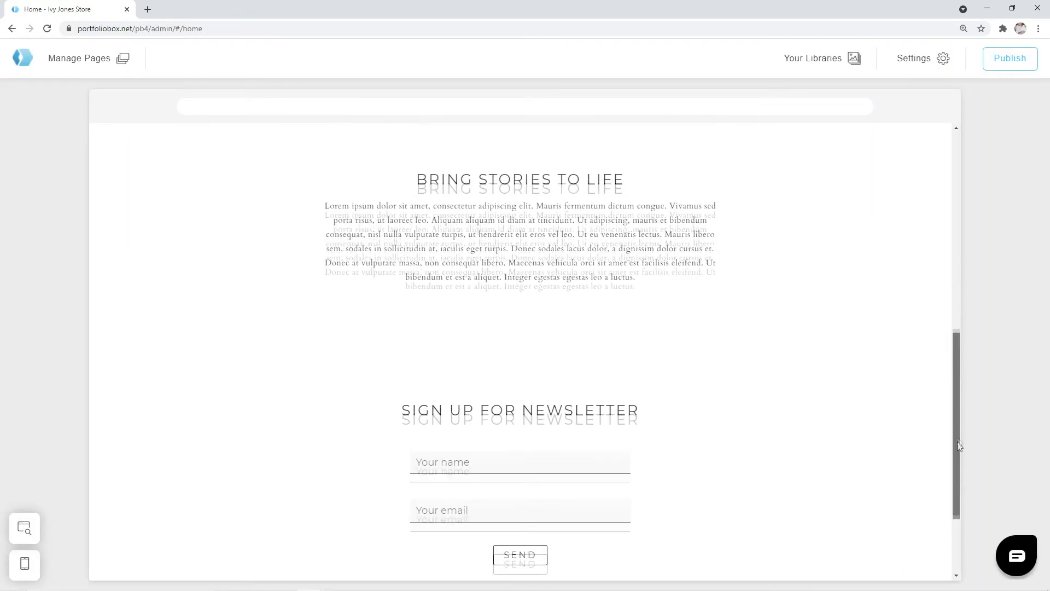
left_click_drag(958, 446, 943, 224)
mouse_move(943, 225)
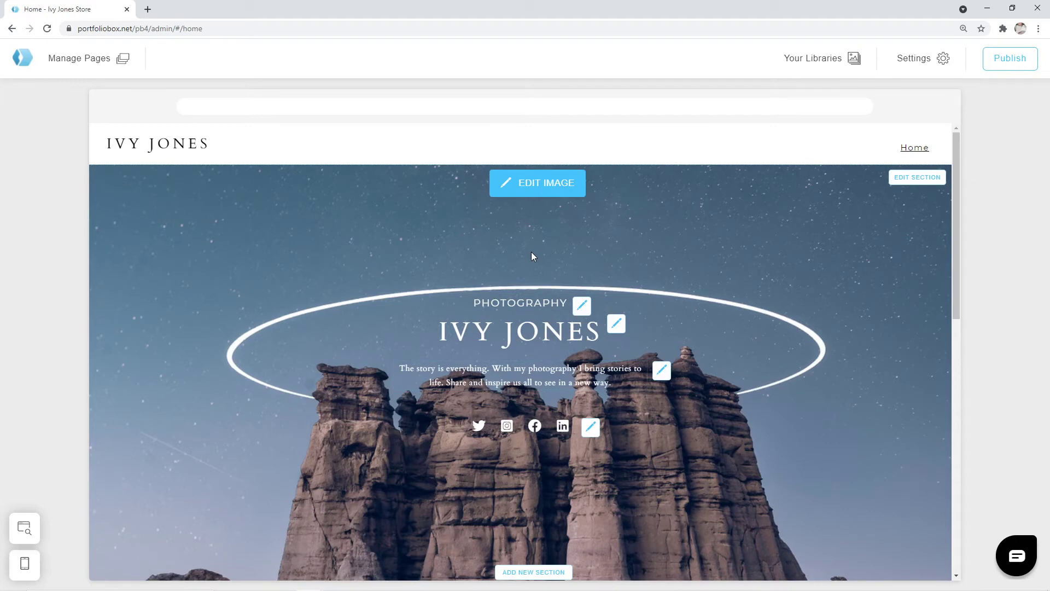
left_click(592, 427)
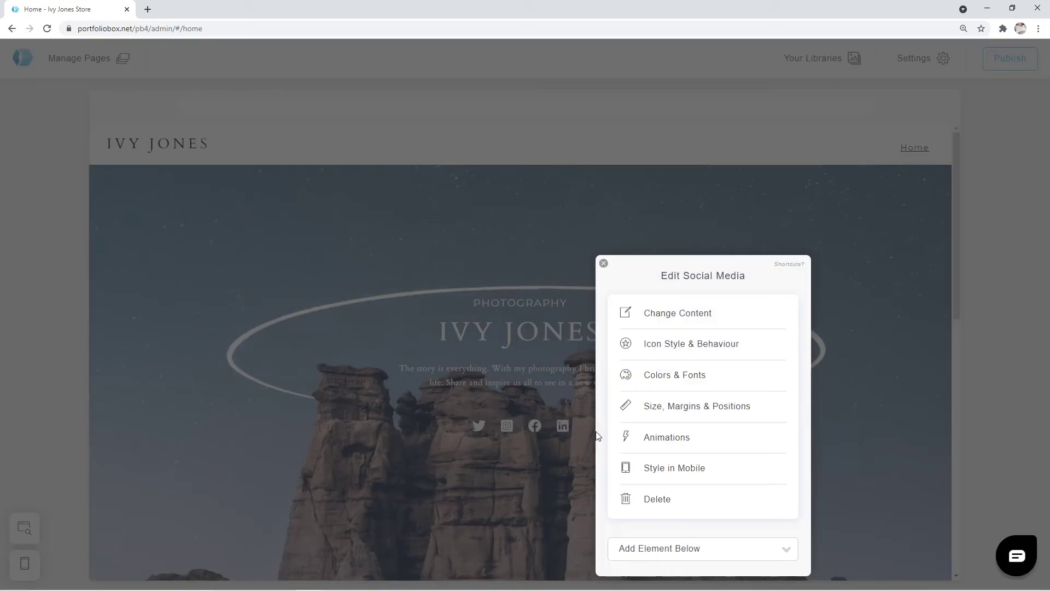
left_click(666, 346)
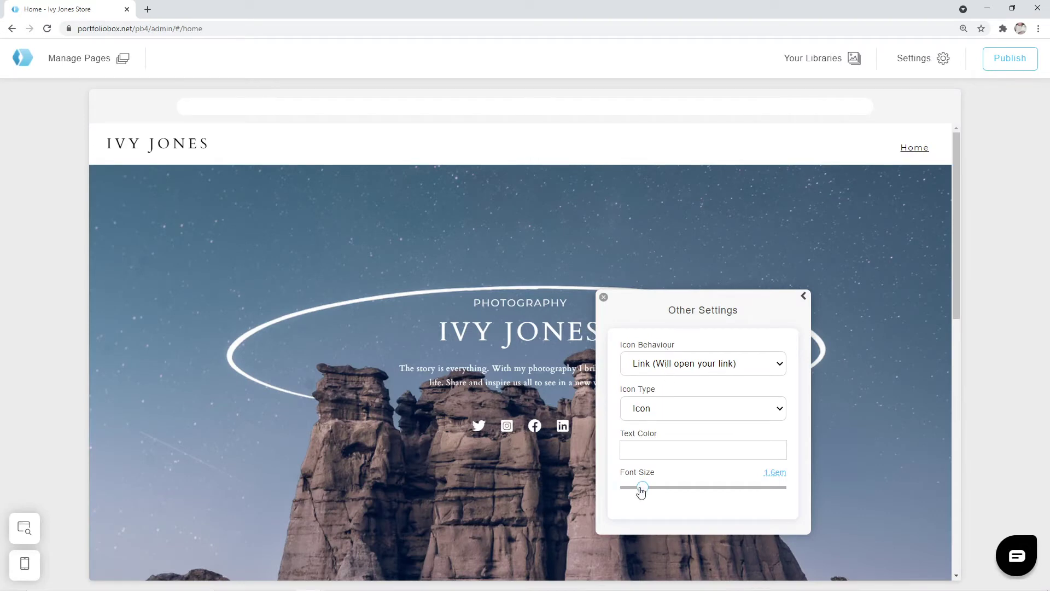
left_click_drag(641, 491, 640, 493)
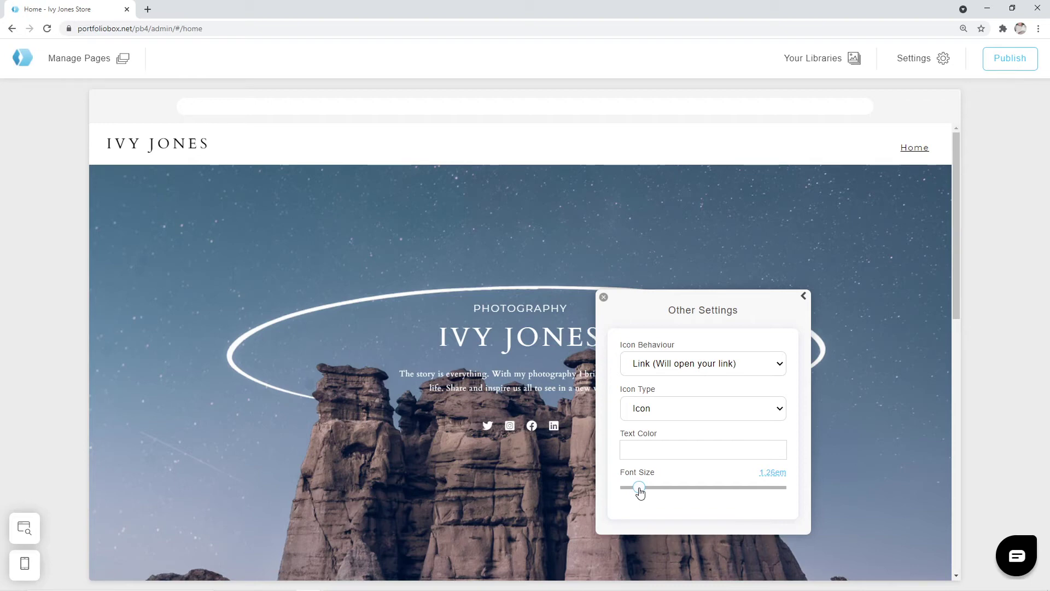
left_click(603, 298)
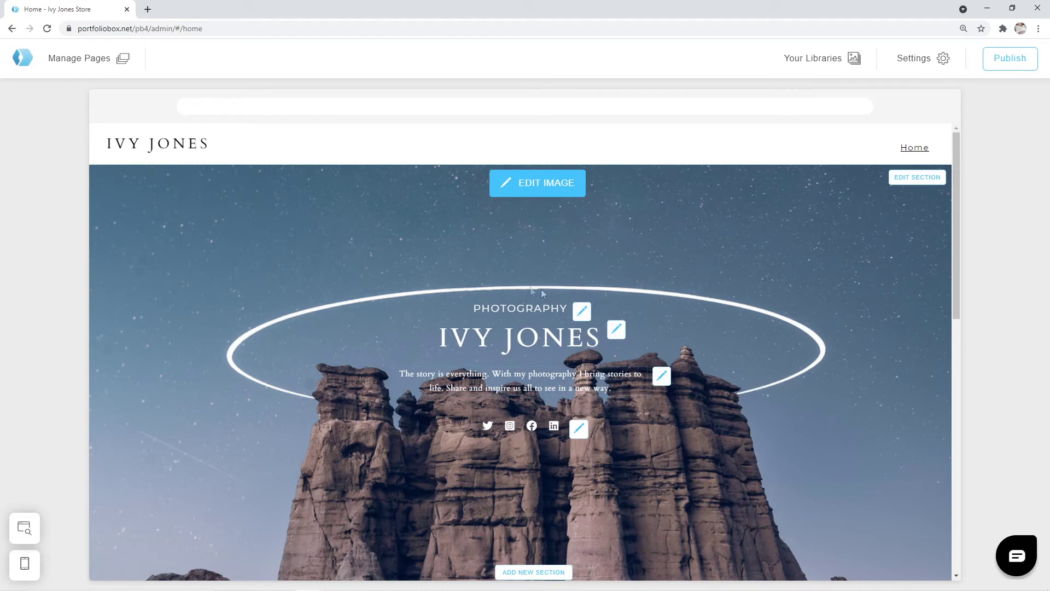
Step: Set up a new Half Screen Text & Contacts page titled About
left_click(80, 66)
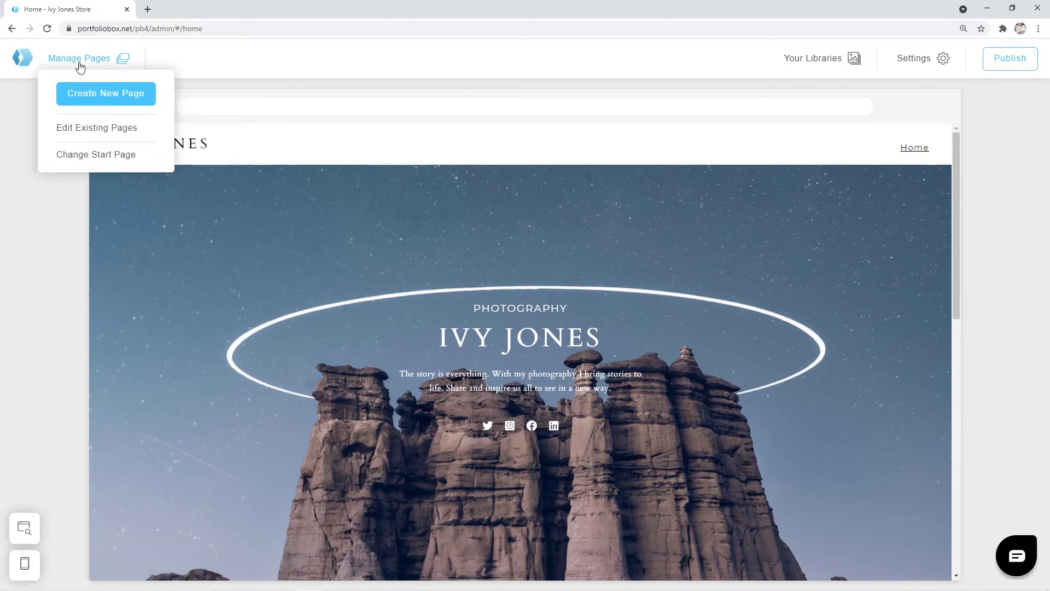
left_click(108, 103)
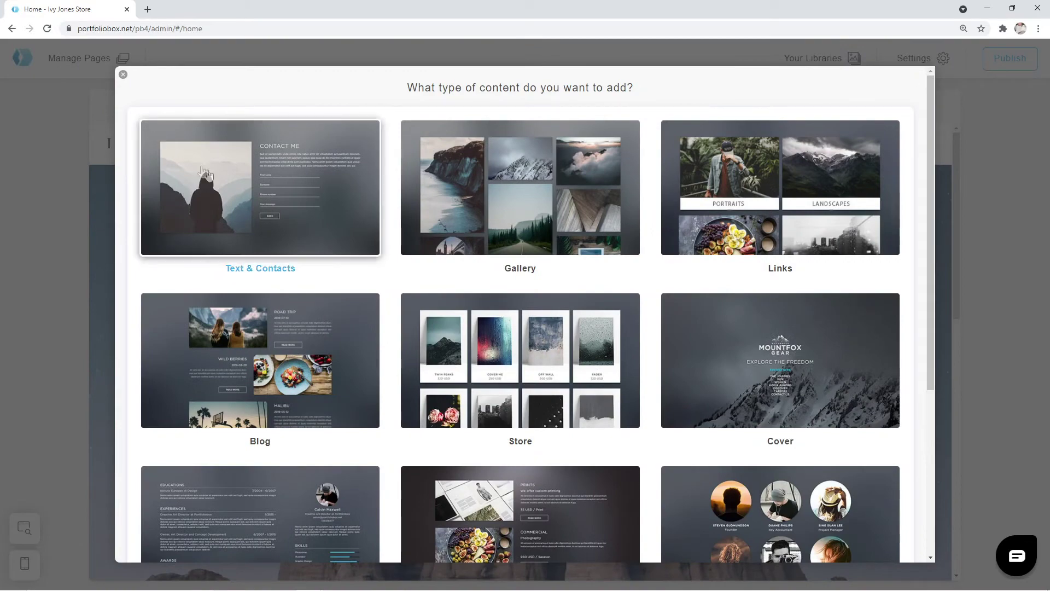
left_click(267, 221)
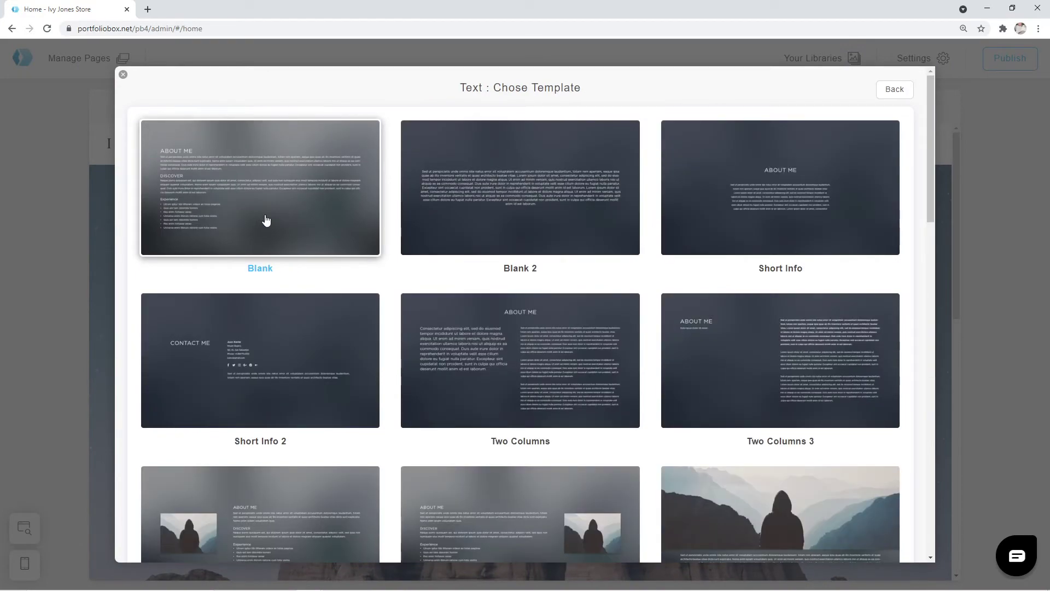
scroll(266, 221, "down", 4)
scroll(267, 221, "down", 4)
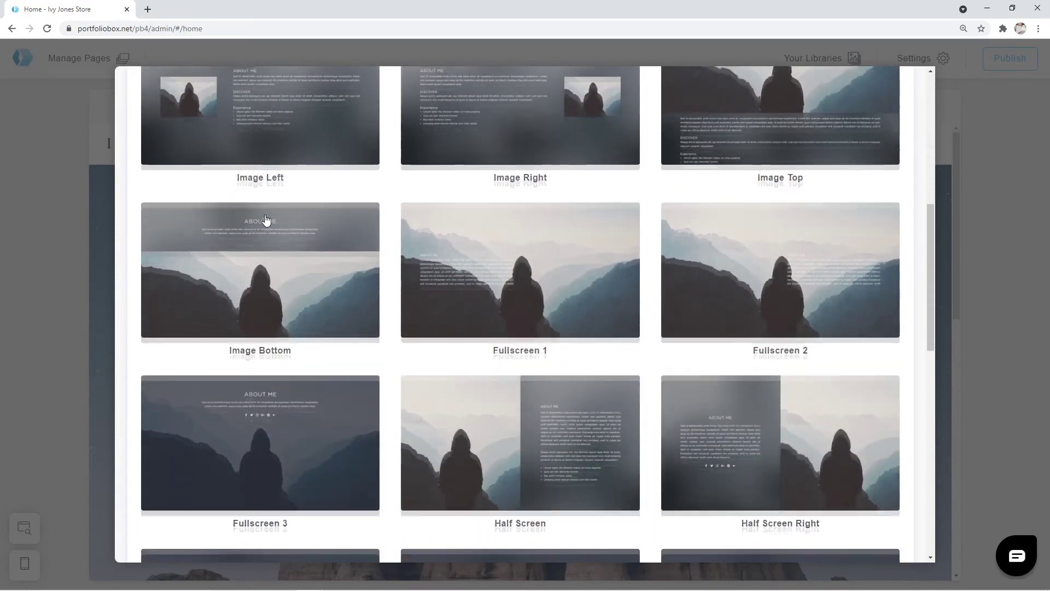
scroll(266, 220, "down", 4)
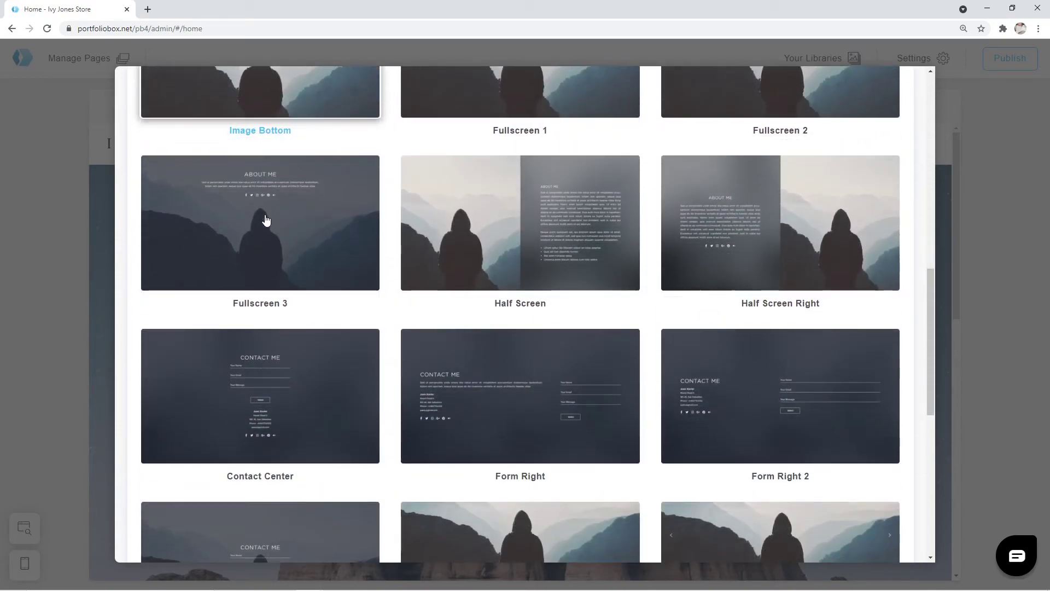
left_click(536, 231)
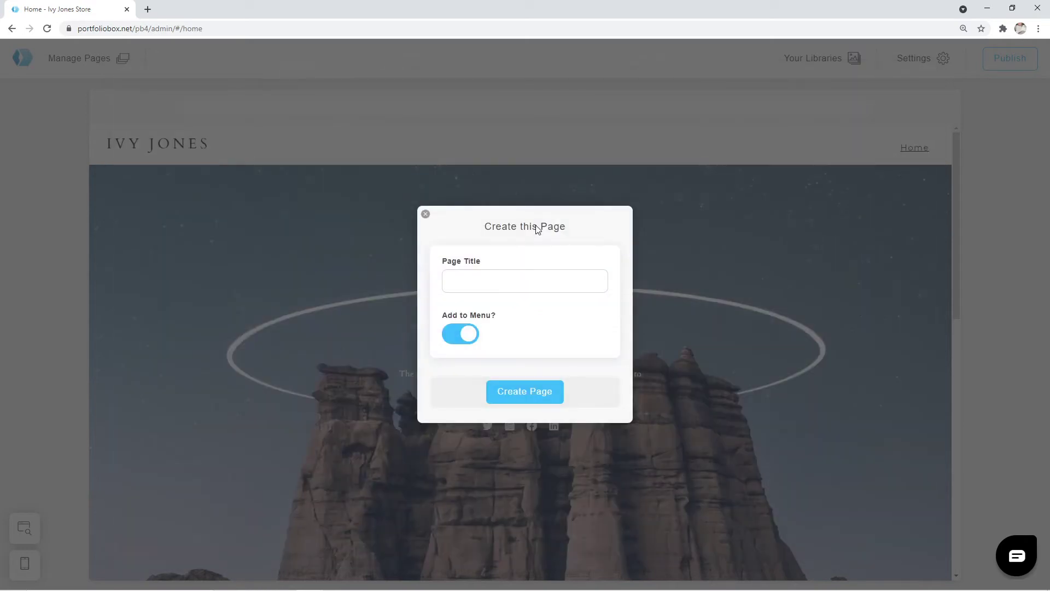
left_click(504, 284)
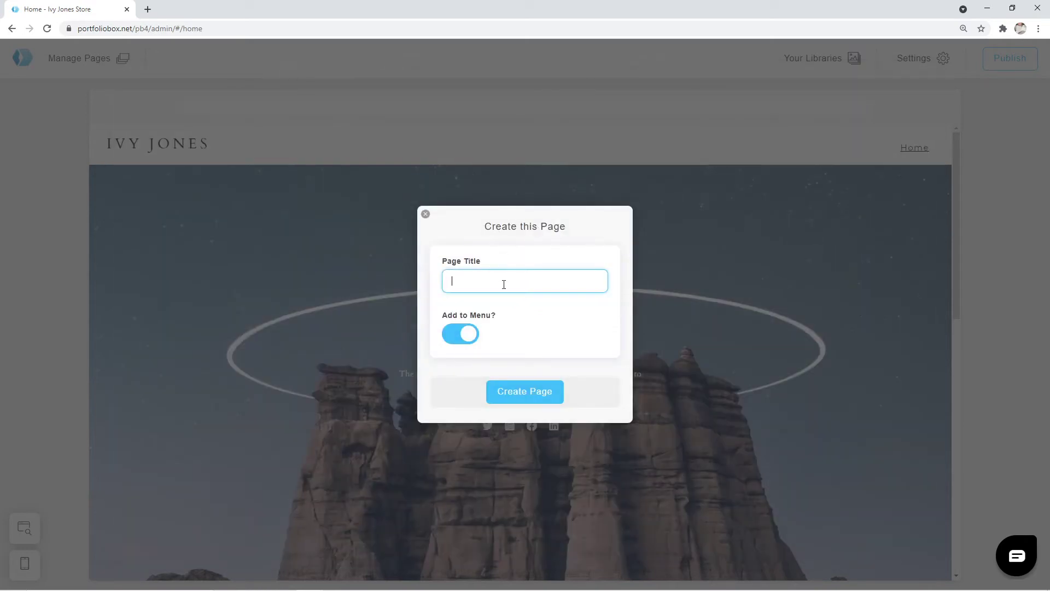
type("About")
Step: Create the About page and replace its placeholder image with an uploaded curly-haired woman's portrait
left_click(533, 394)
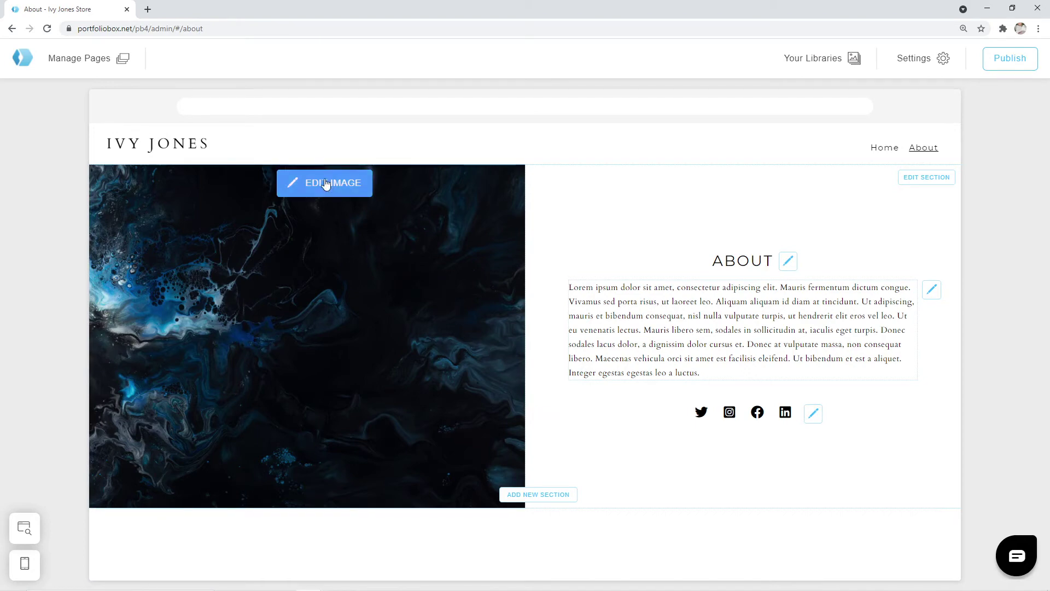
left_click(326, 183)
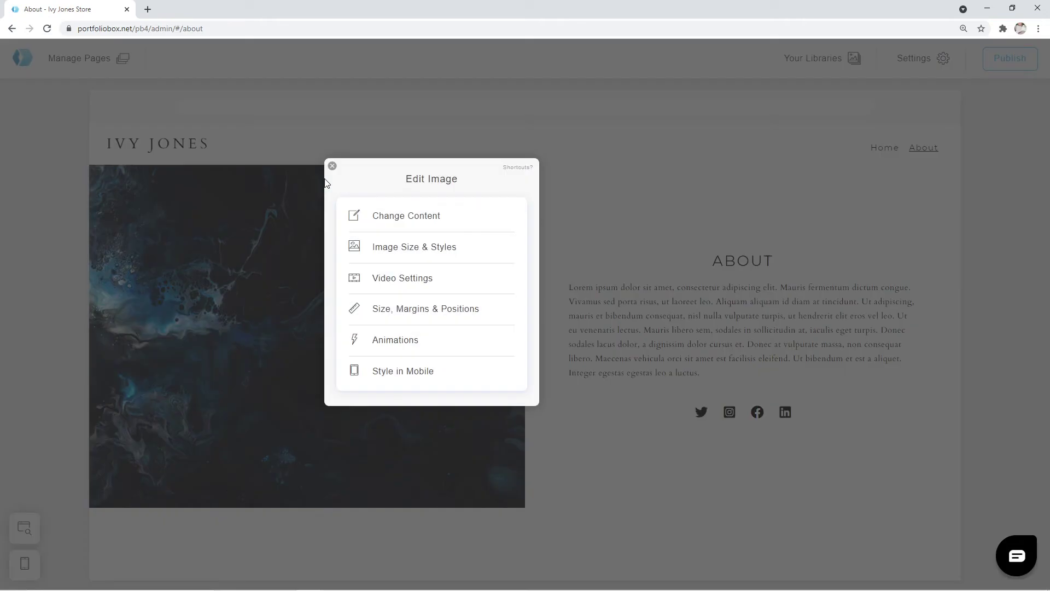
left_click(388, 221)
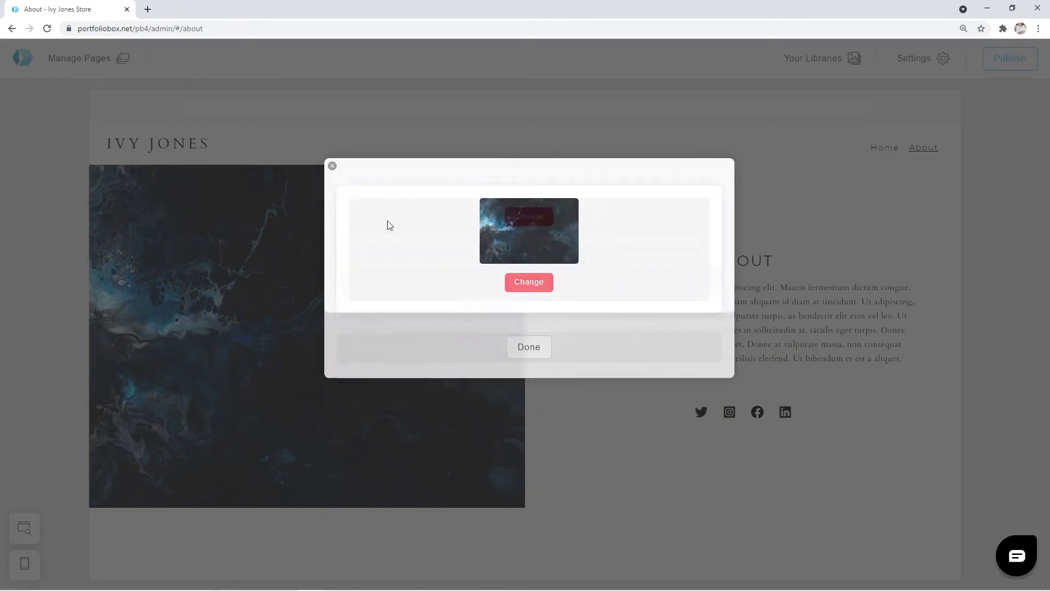
left_click(540, 288)
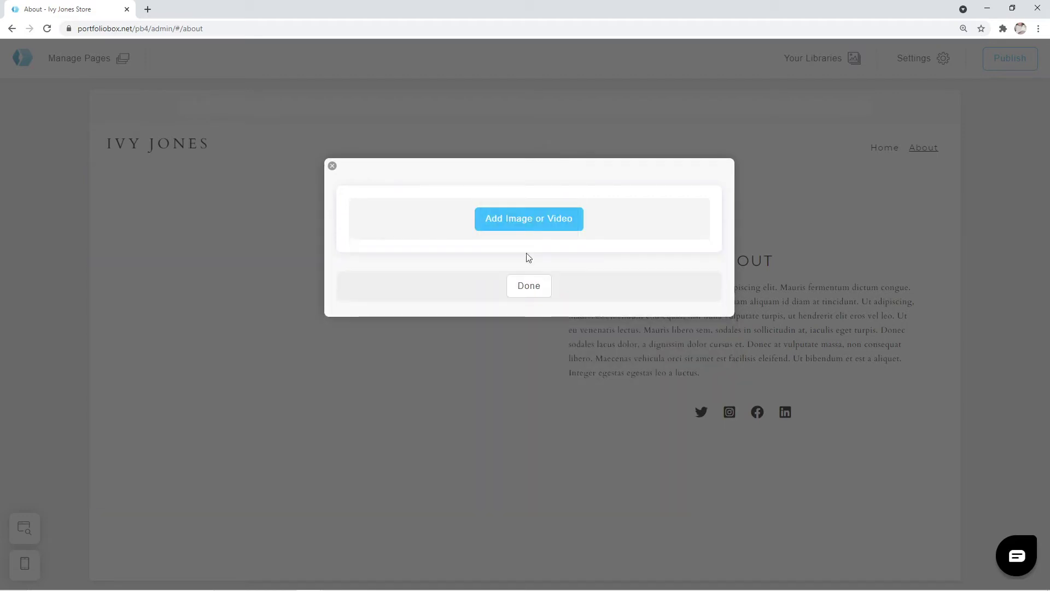
left_click(528, 224)
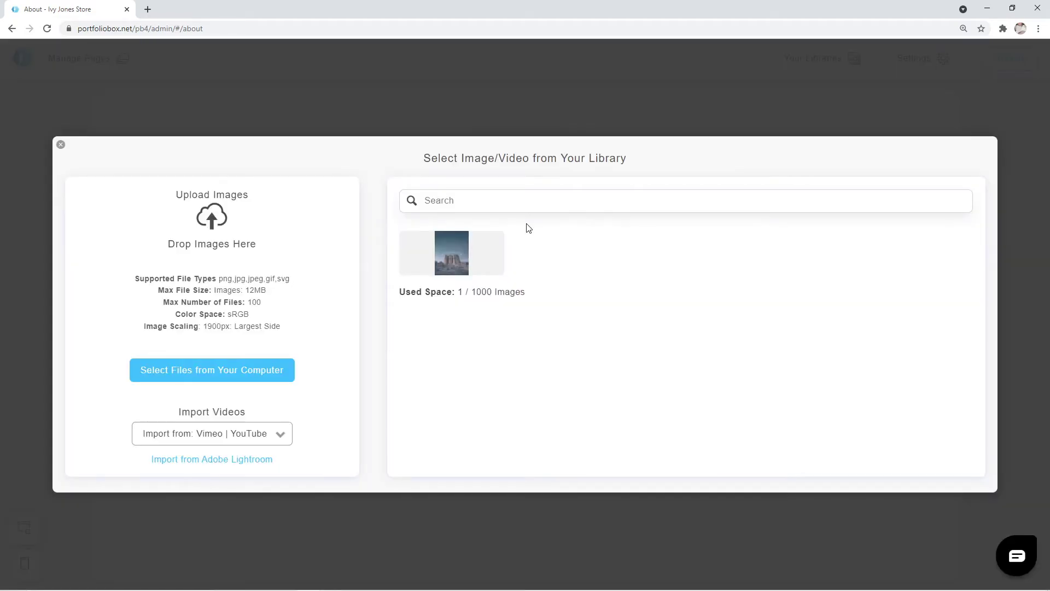
left_click(235, 371)
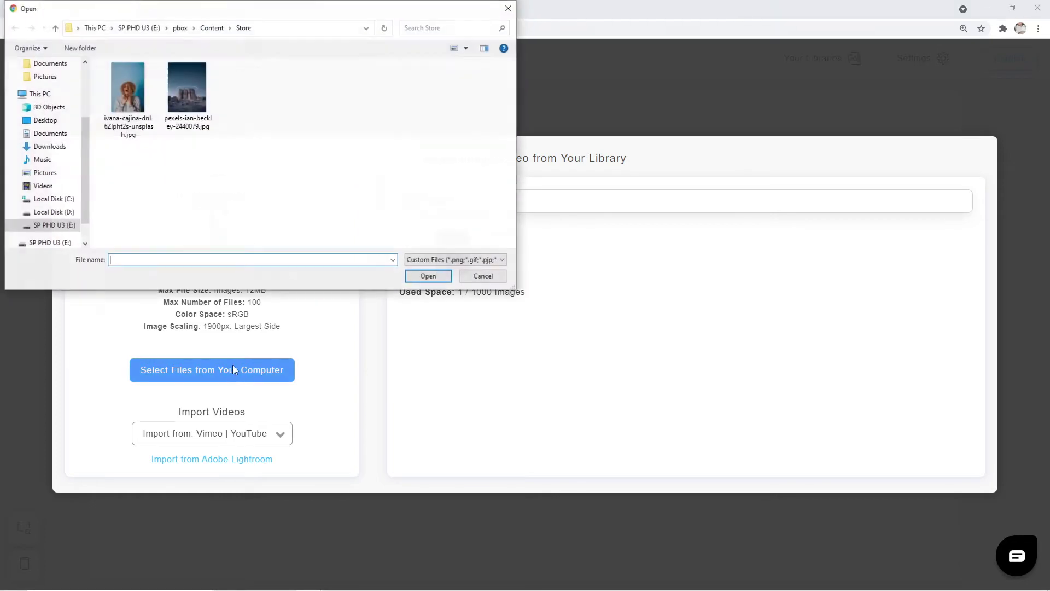
left_click(137, 100)
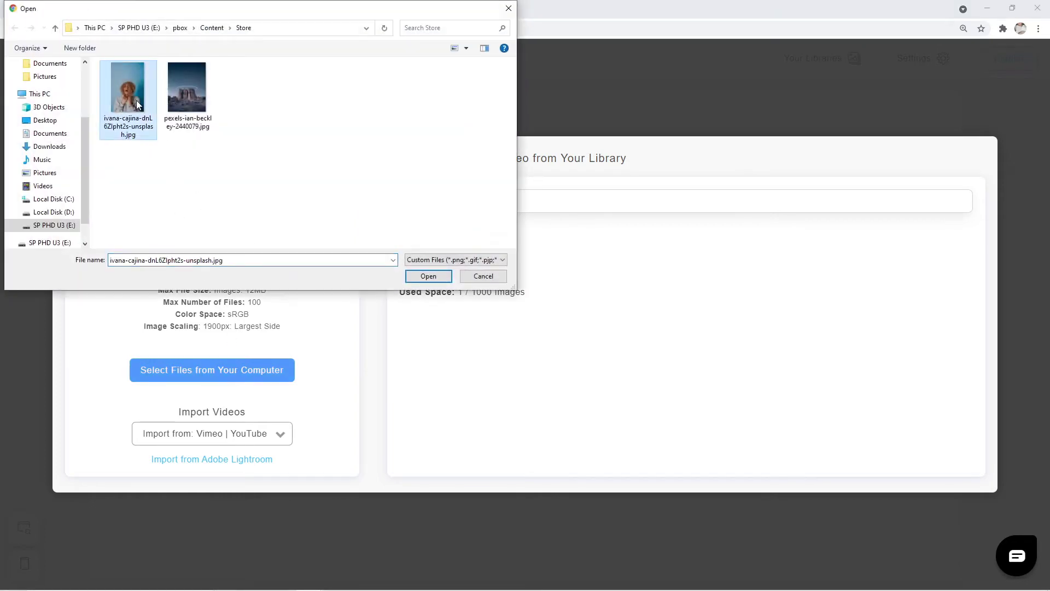
left_click(429, 277)
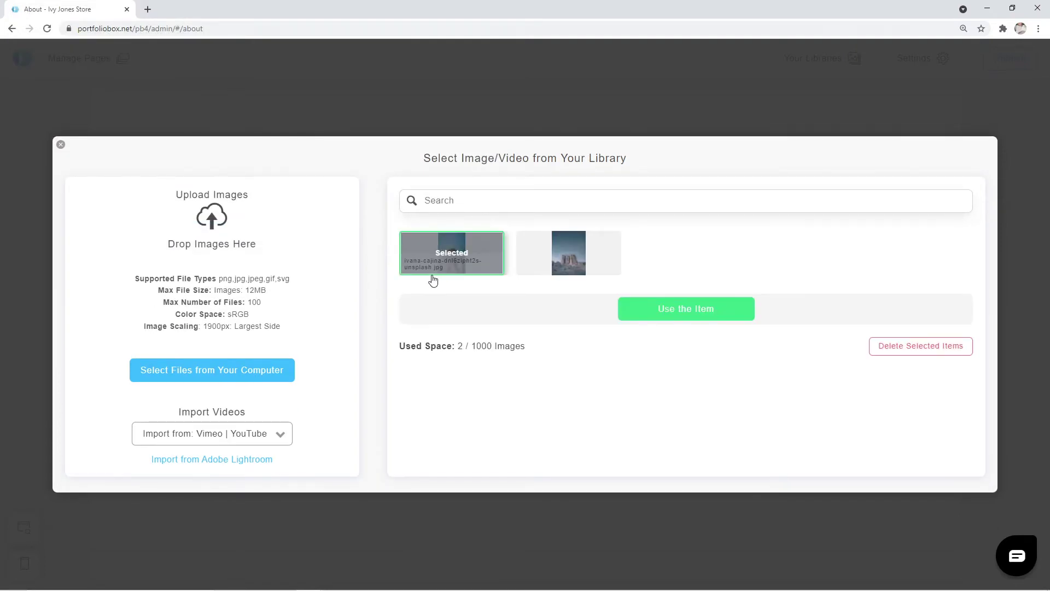
left_click(689, 314)
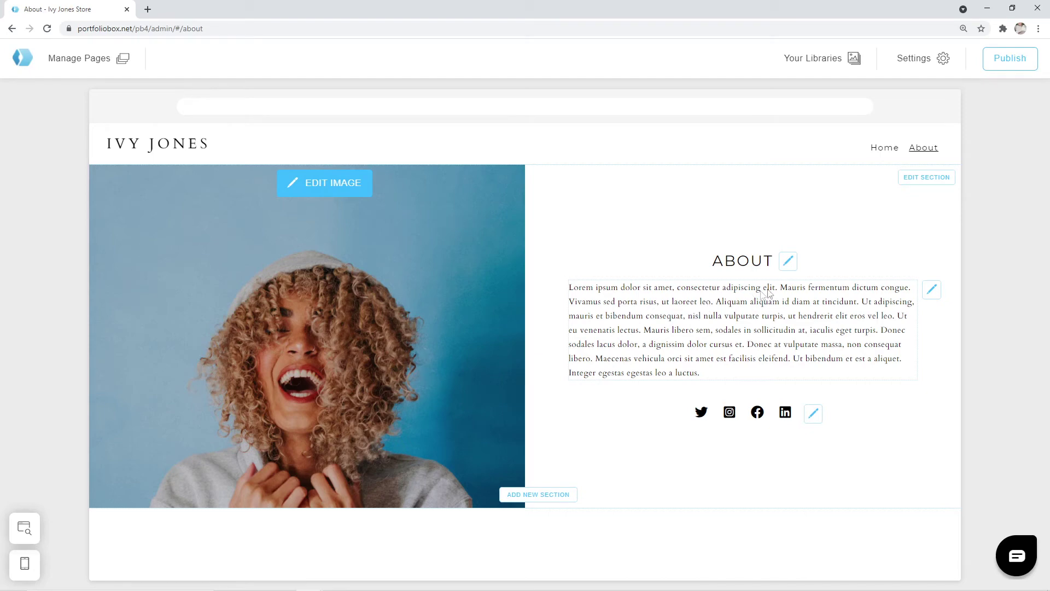
Step: Set the ABOUT heading's Position to Left so it lines up with the bio text
left_click(789, 262)
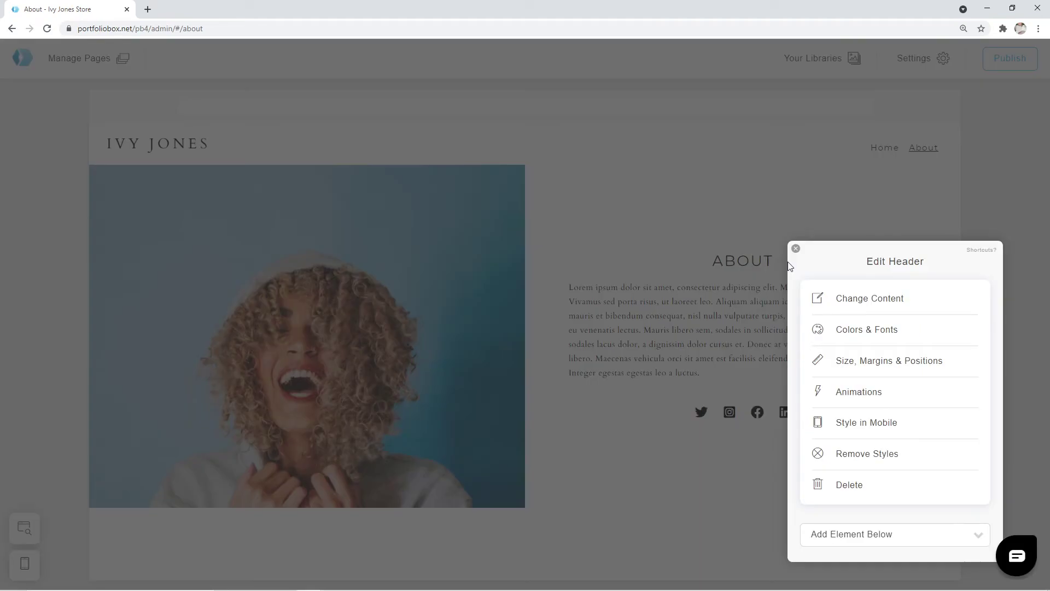
left_click(888, 366)
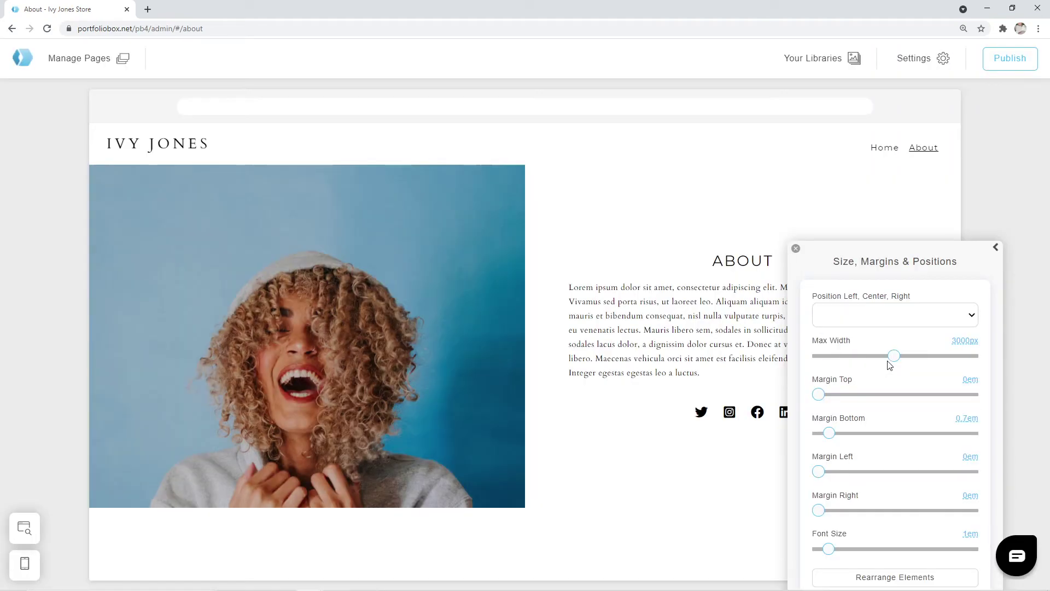
left_click(885, 320)
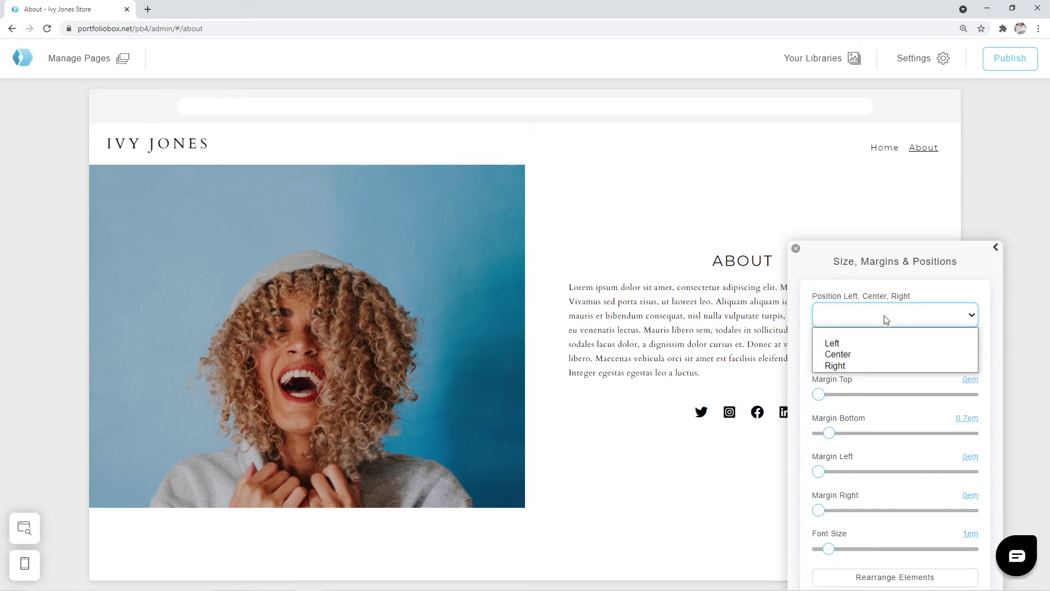
left_click(881, 343)
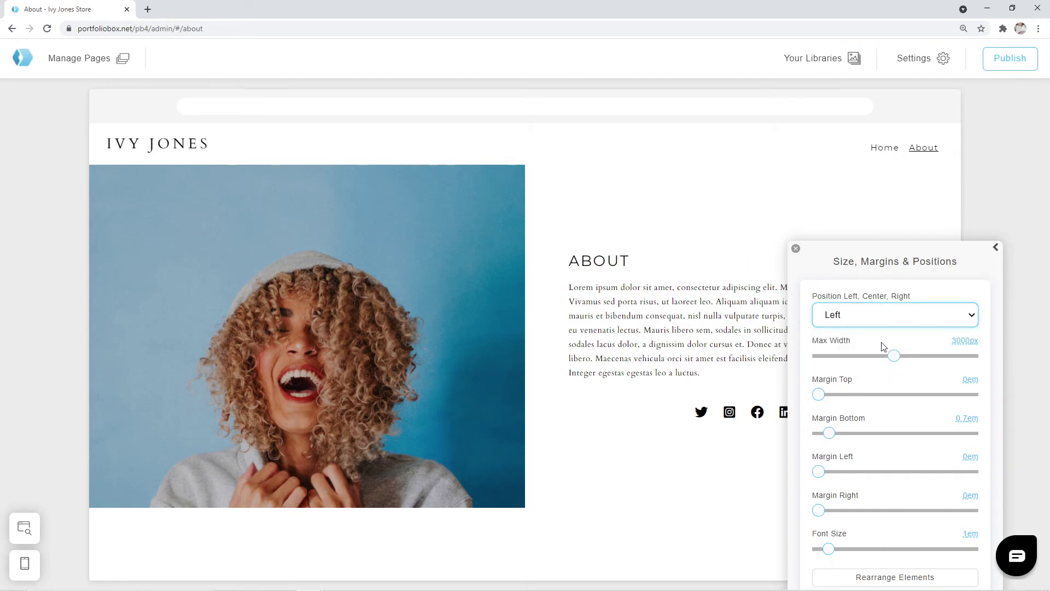
left_click(796, 249)
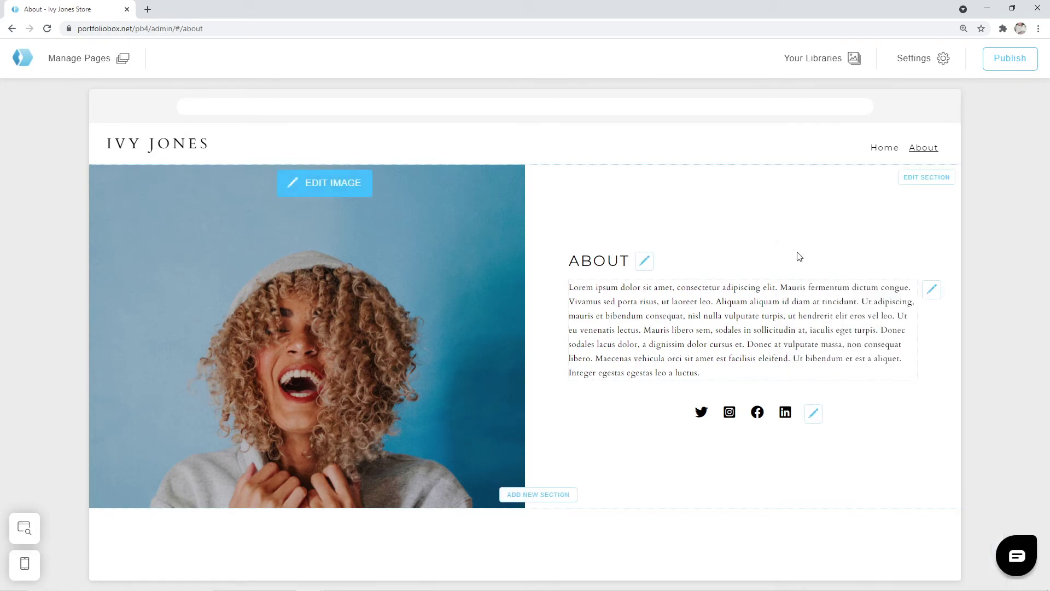
Step: Prepend a 'Hi, I'm …' greeting with the owner's first name to the bio paragraph
left_click(933, 291)
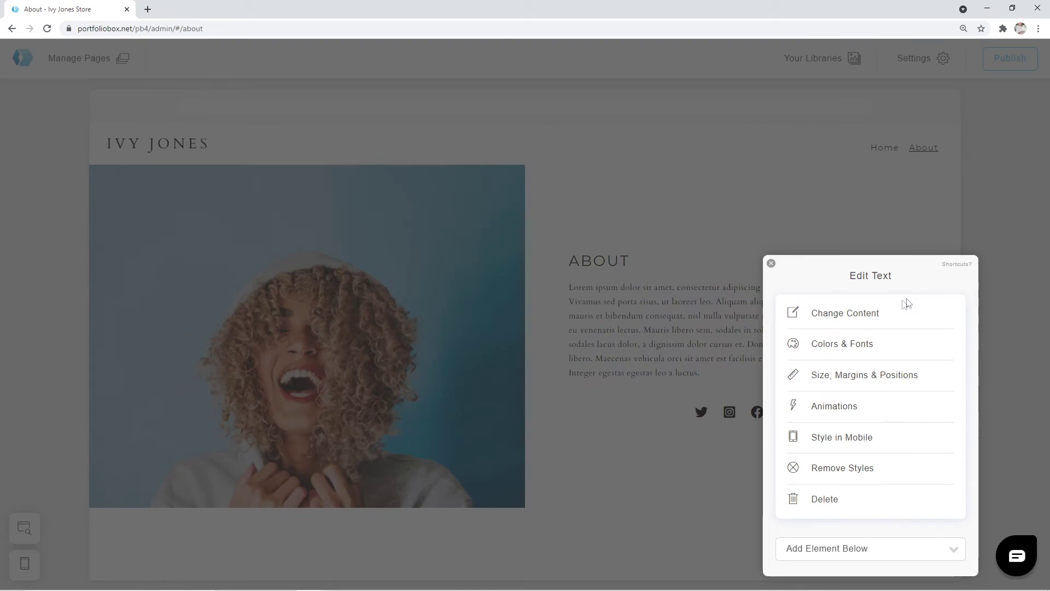
left_click(862, 317)
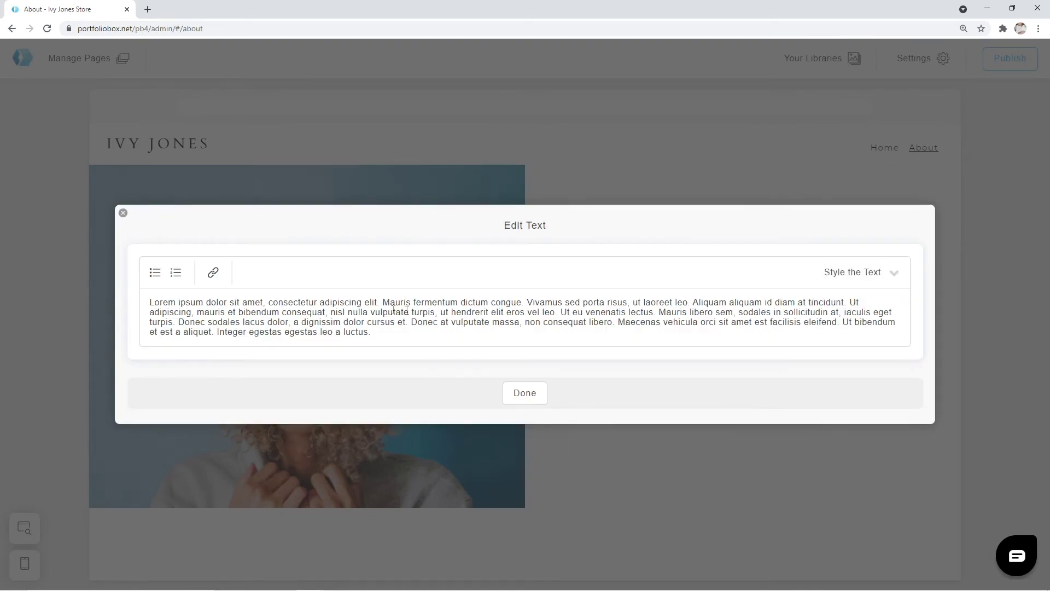
left_click(147, 300)
type("Hi, ")
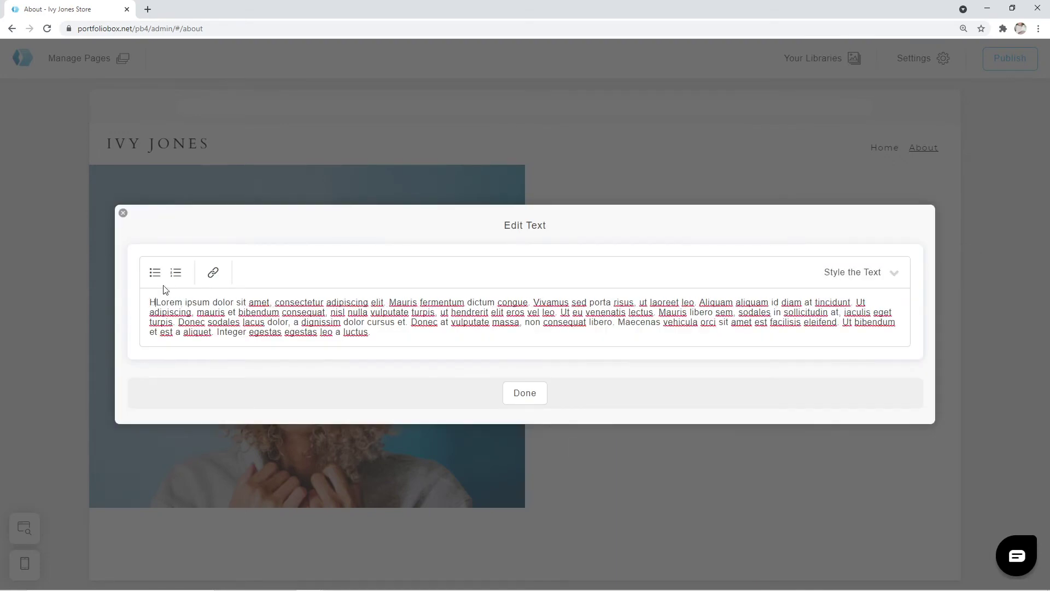
type("I'm Ivy.")
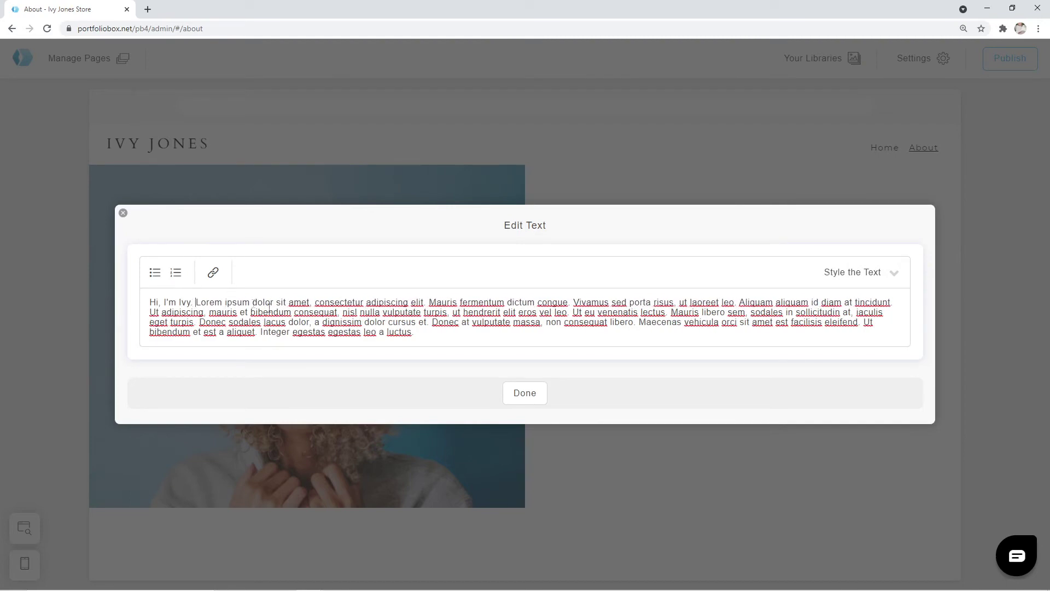
left_click(525, 394)
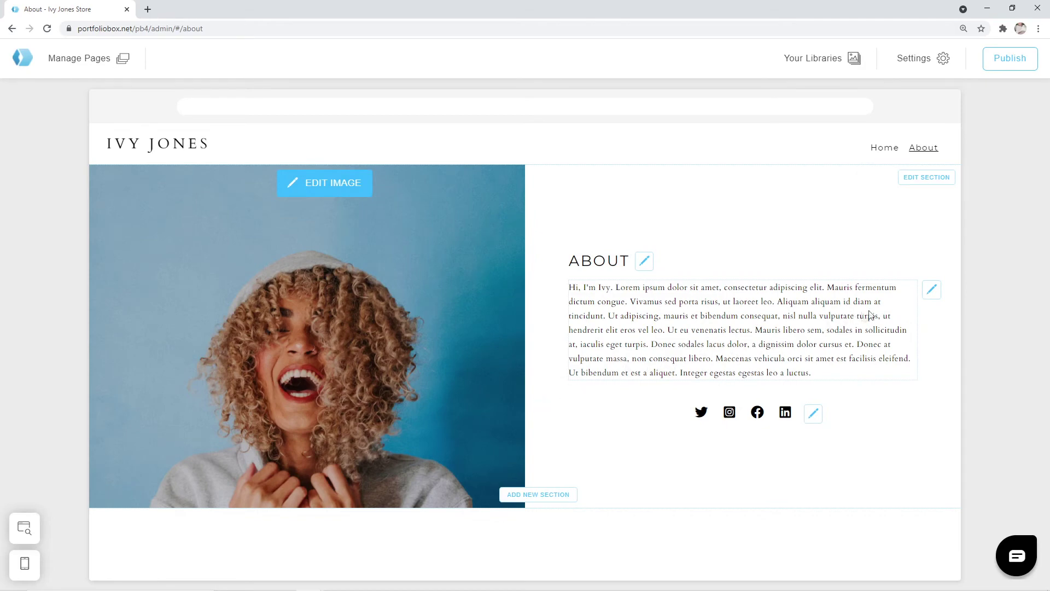
Step: Position the bio text block Left and narrow its Max Width to about 554px
left_click(933, 292)
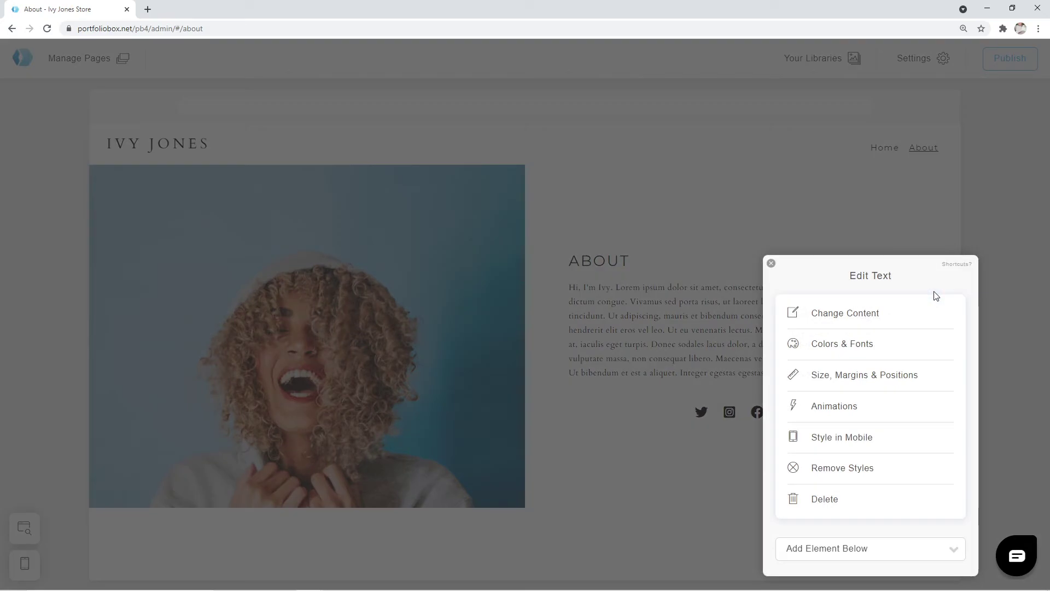
left_click(879, 383)
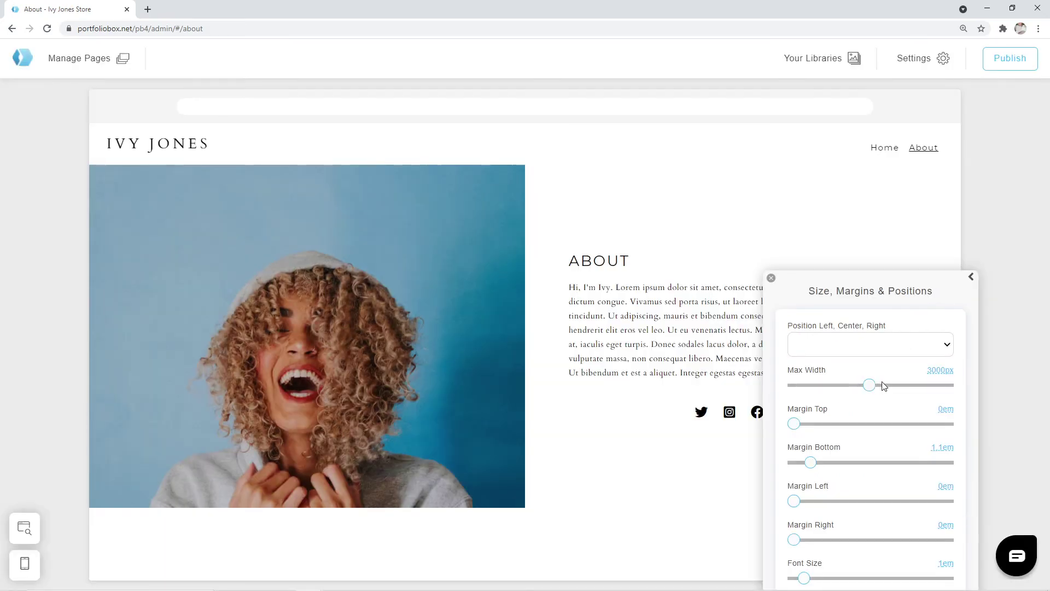
left_click_drag(832, 277, 348, 151)
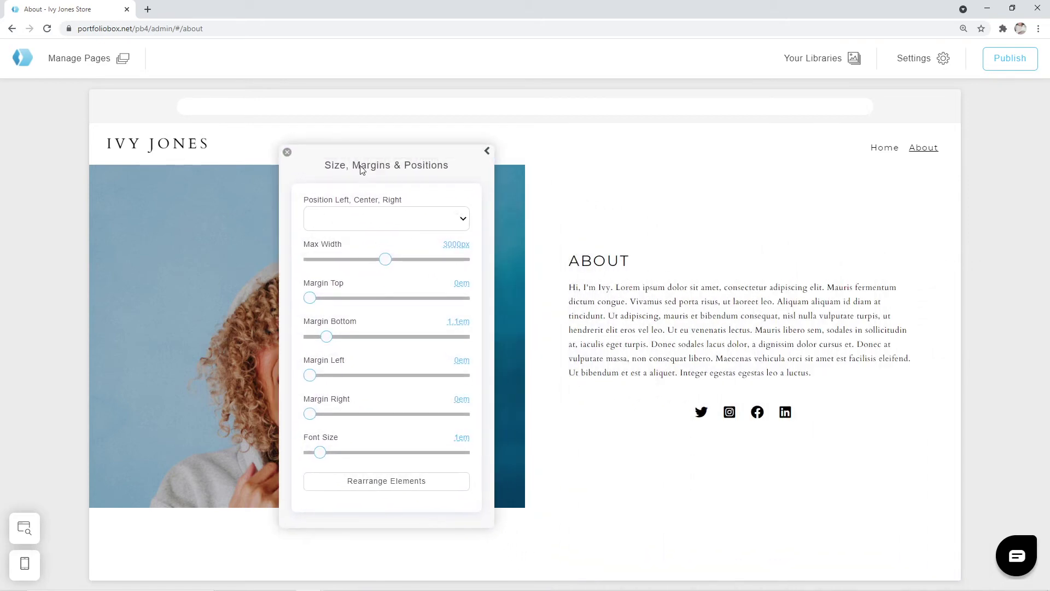
left_click(367, 219)
left_click(360, 251)
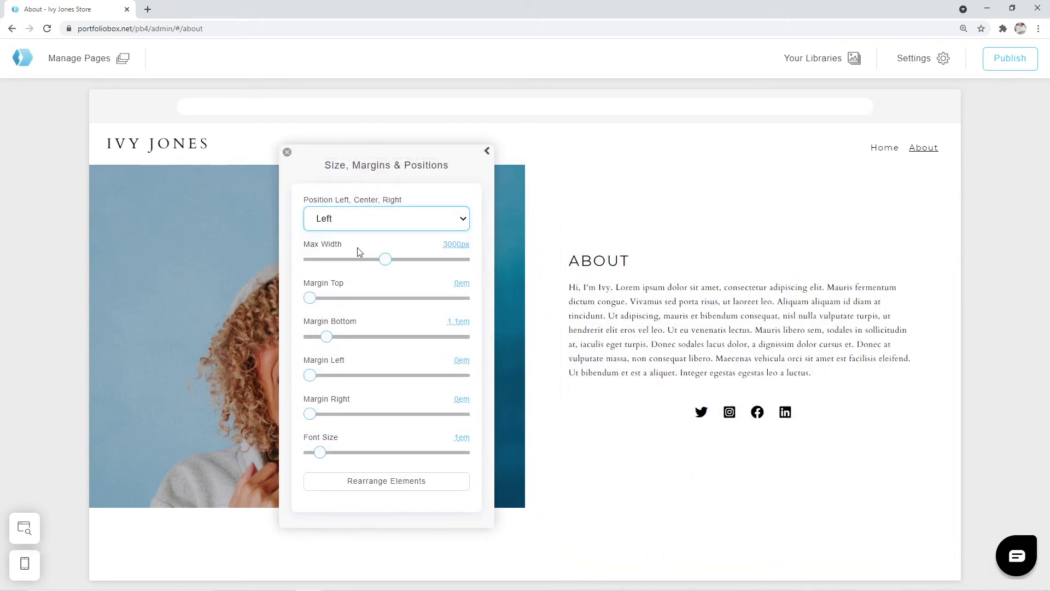
left_click_drag(385, 264, 321, 264)
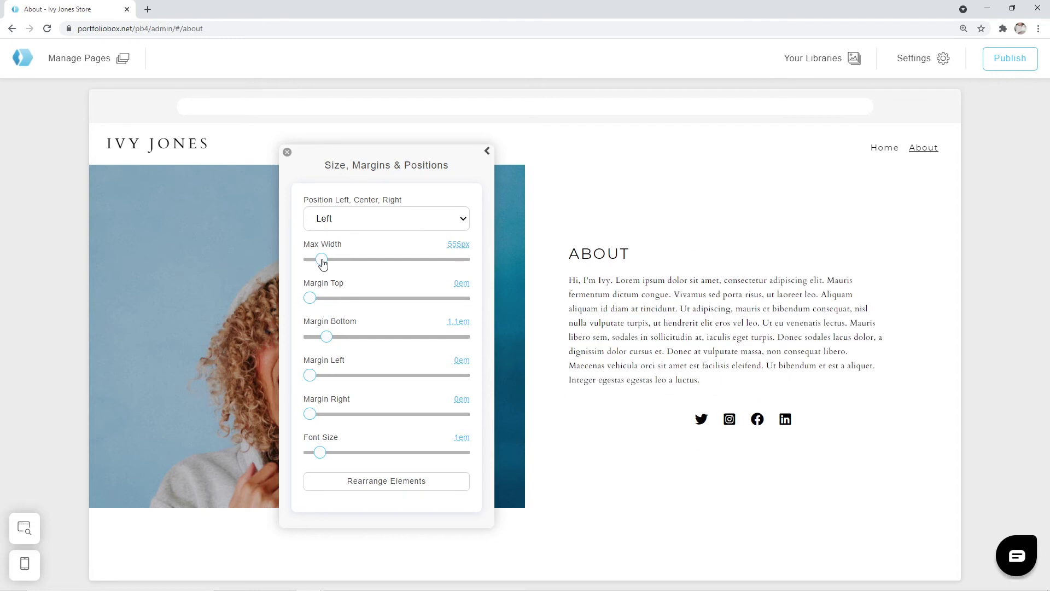
left_click_drag(323, 263, 322, 263)
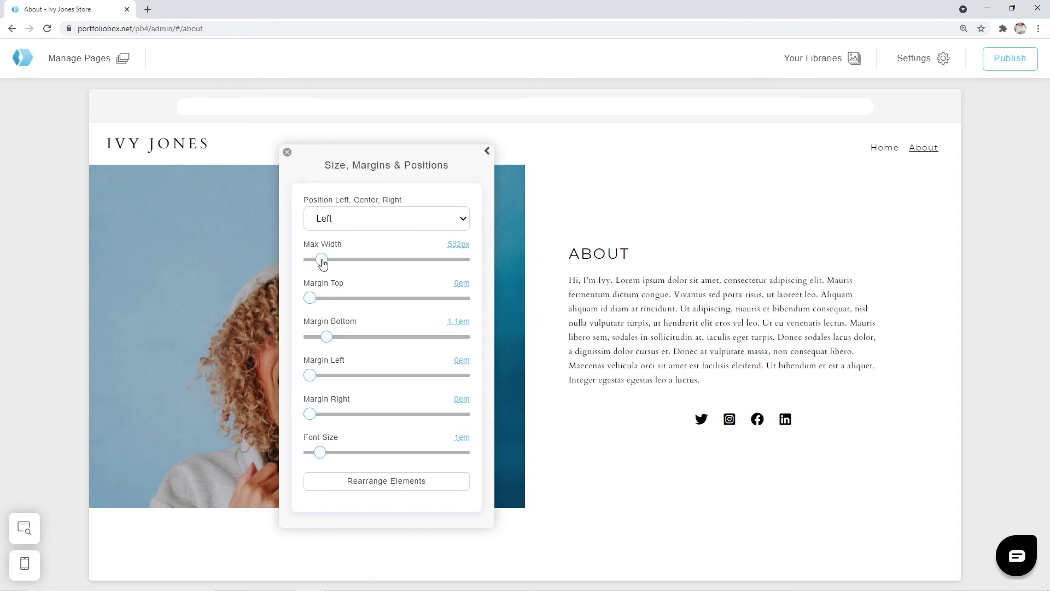
left_click_drag(323, 264, 323, 264)
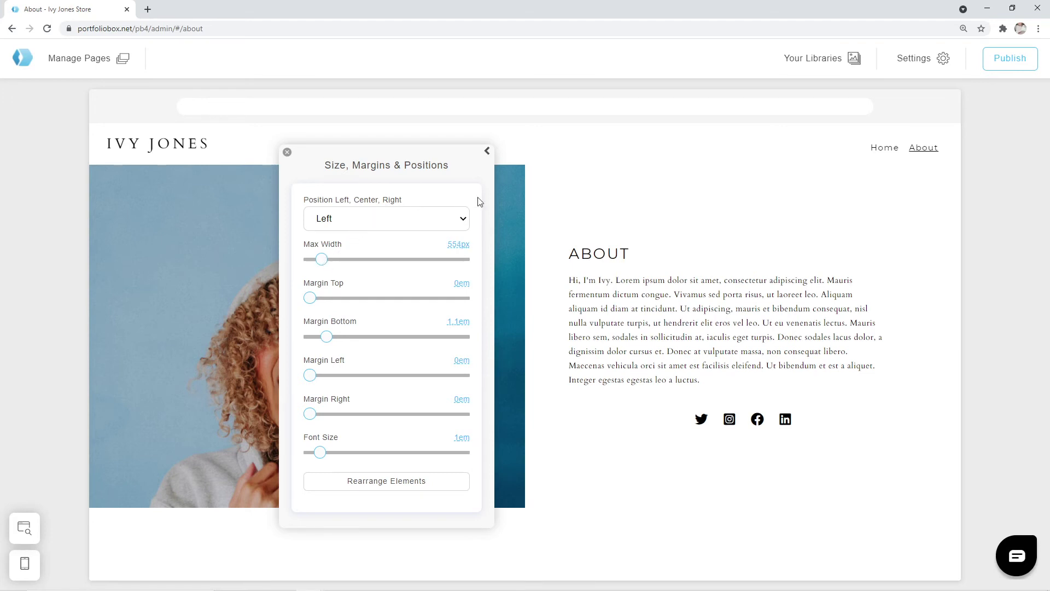
left_click(595, 267)
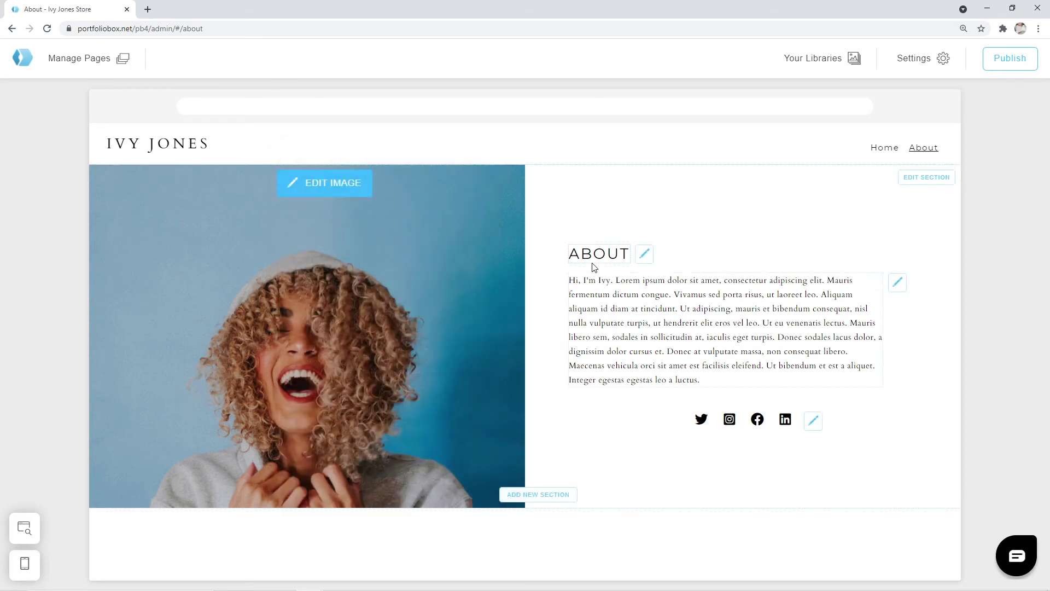
Step: Left-align the About social icons and shrink their font size to about 1.31em
left_click(813, 423)
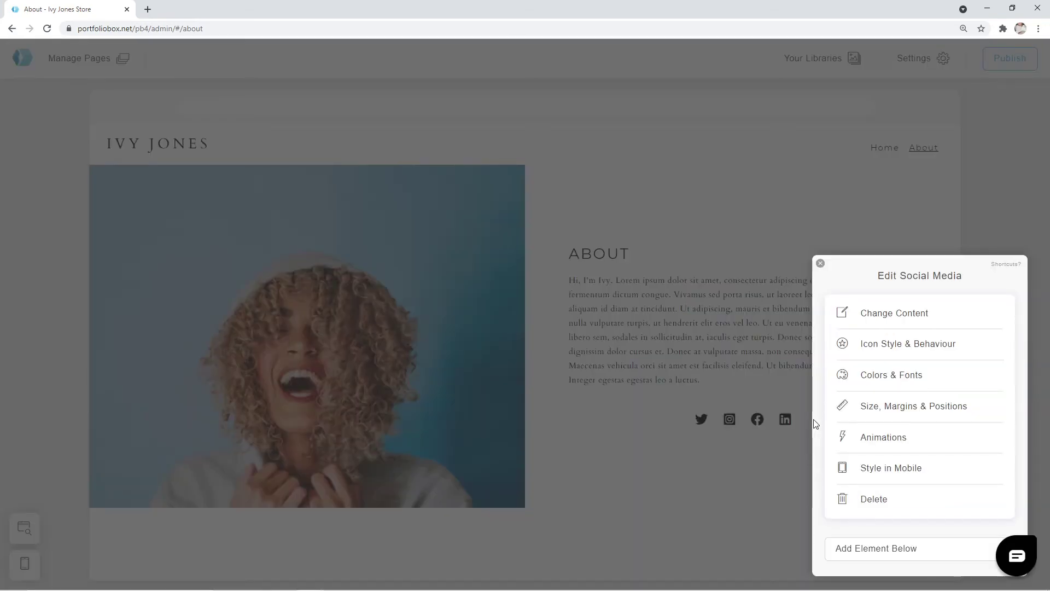
left_click(867, 414)
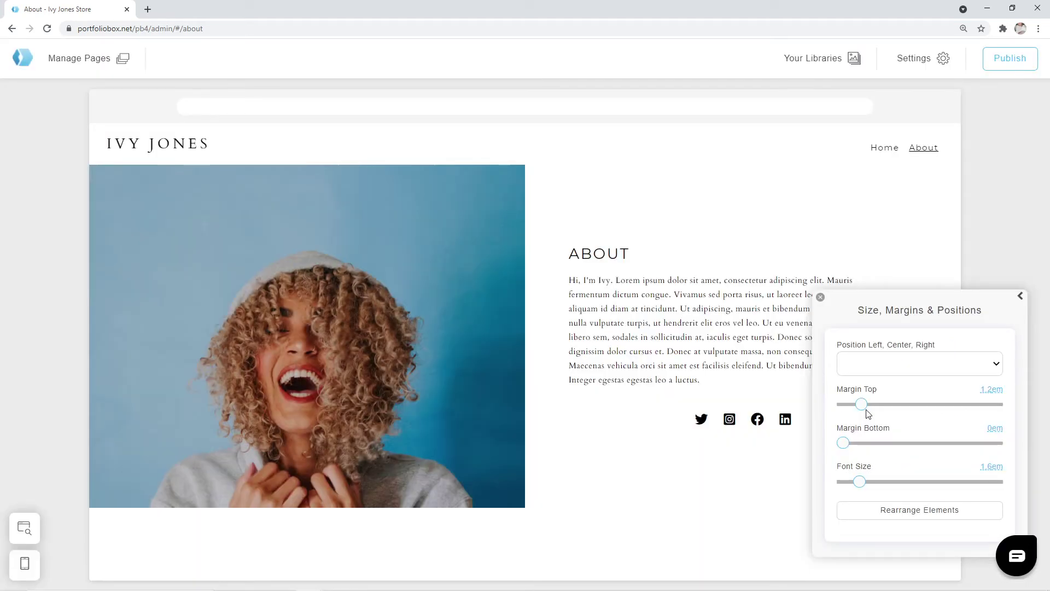
left_click(879, 368)
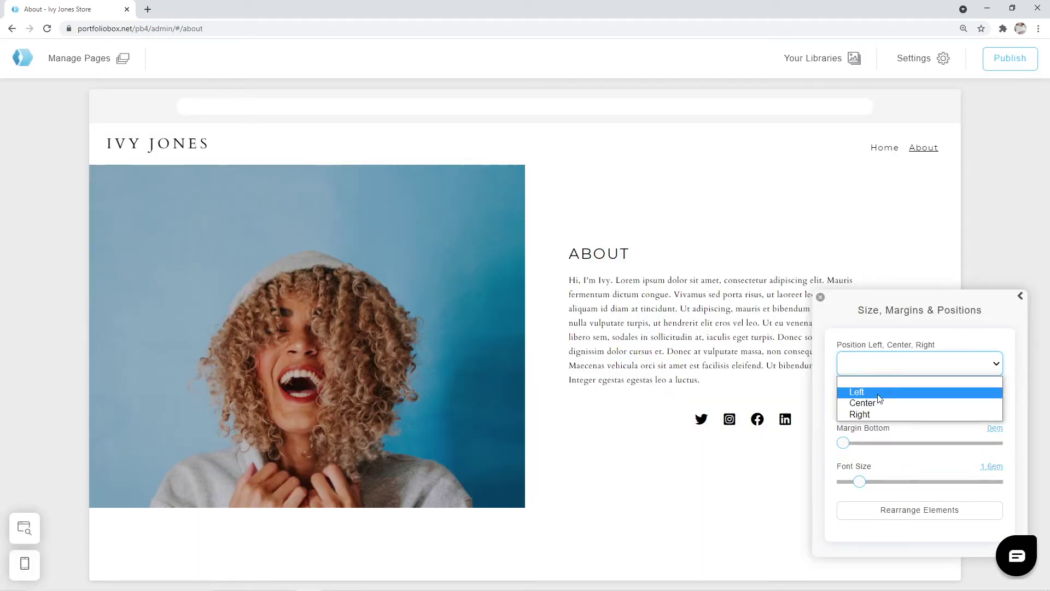
left_click(880, 393)
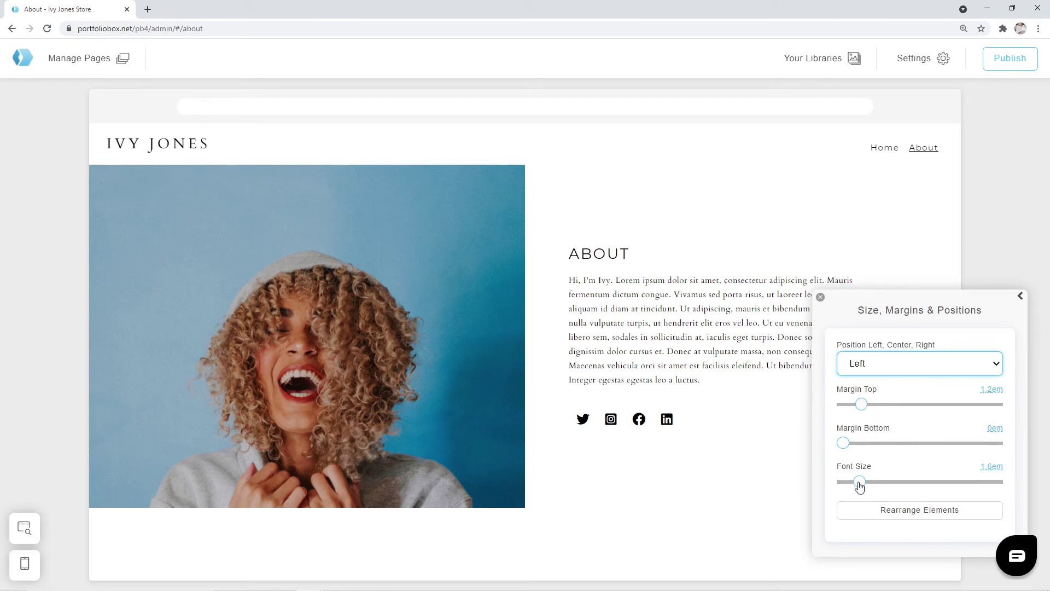
left_click_drag(860, 486, 857, 486)
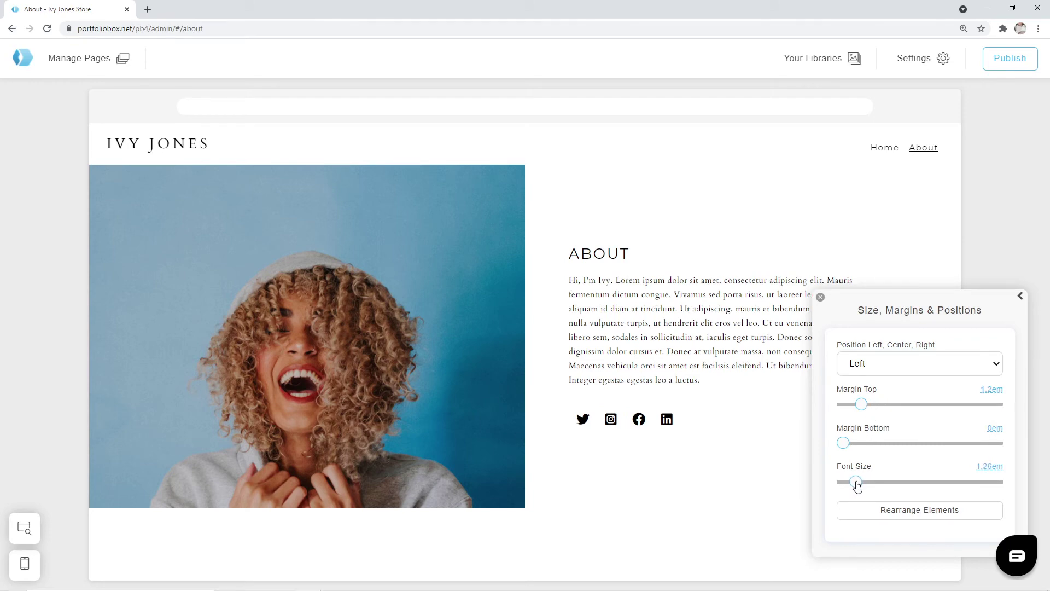
left_click(820, 298)
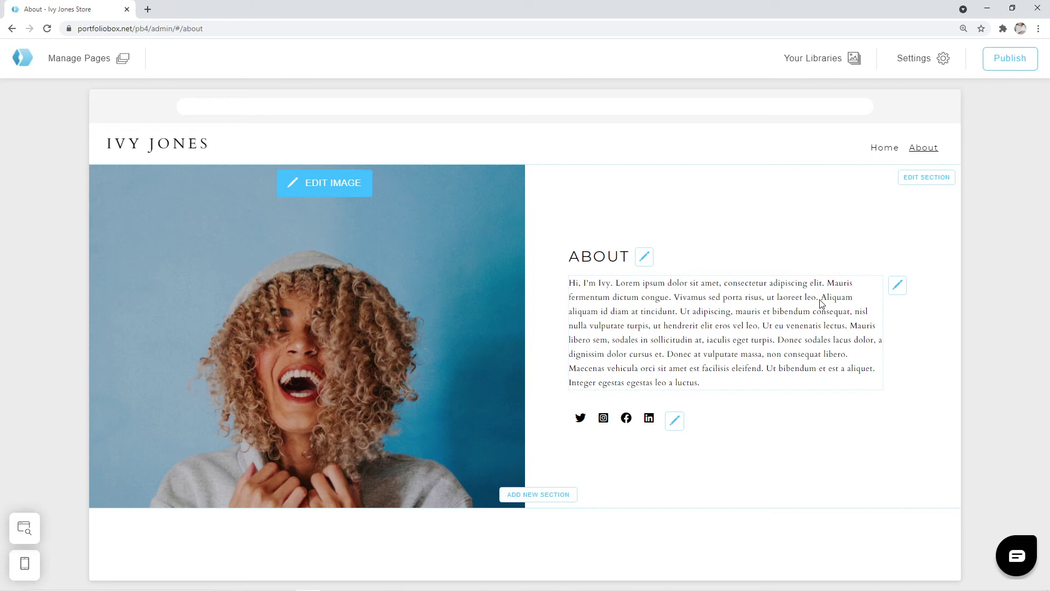
Step: Add a Contact Center section from the Text & Contacts templates below the About content
left_click(544, 495)
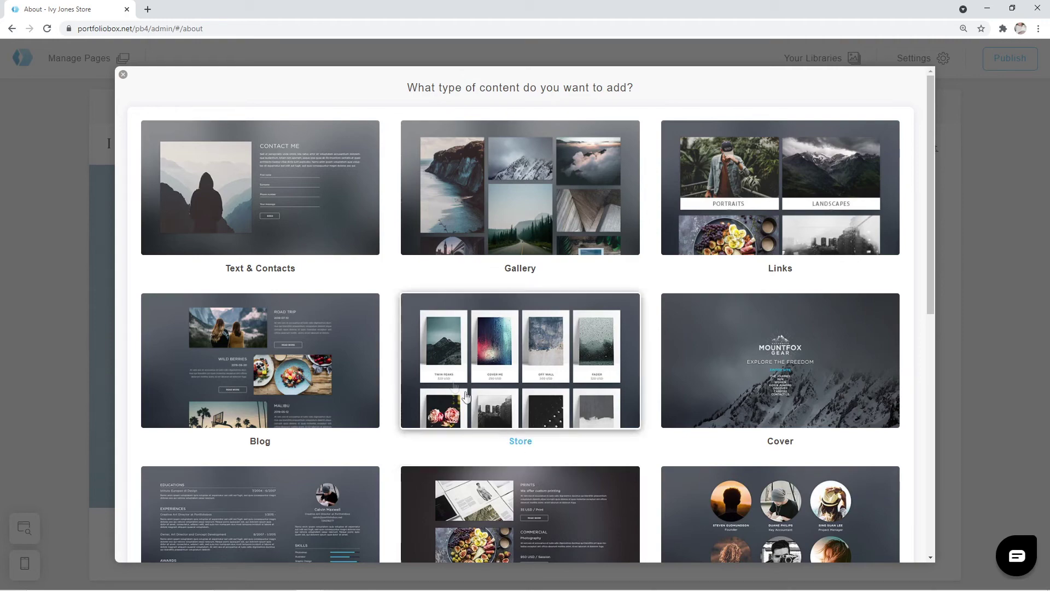
left_click(270, 192)
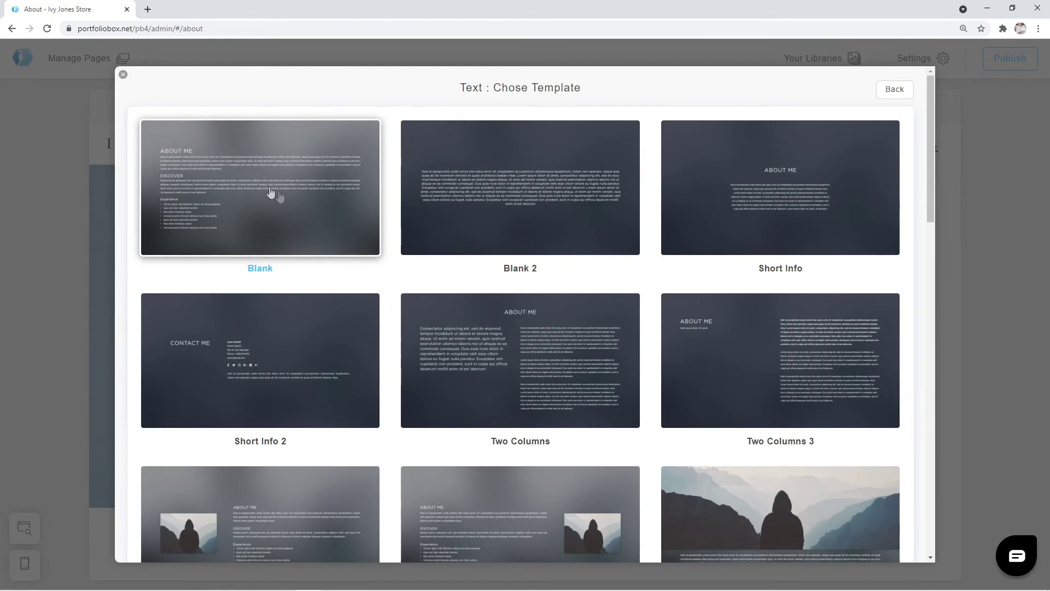
scroll(510, 239, "down", 2)
scroll(510, 239, "down", 6)
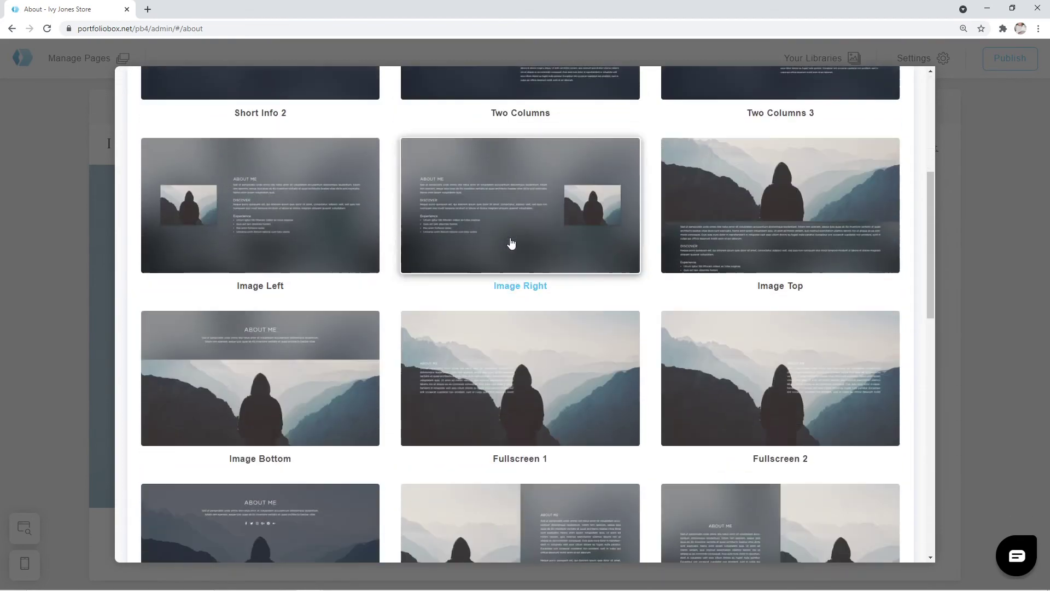
scroll(511, 243, "down", 5)
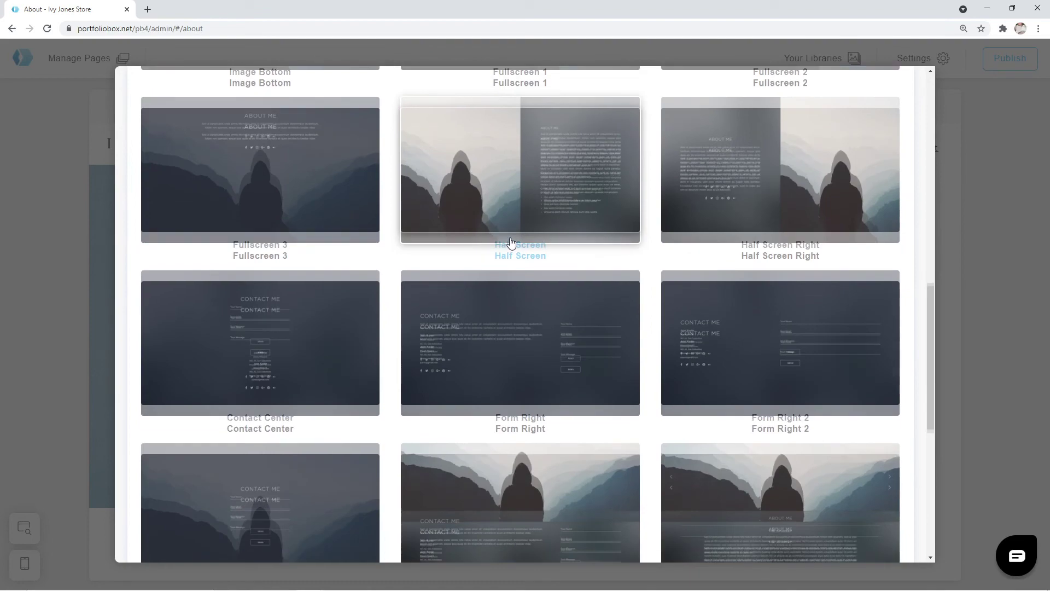
scroll(510, 249, "down", 2)
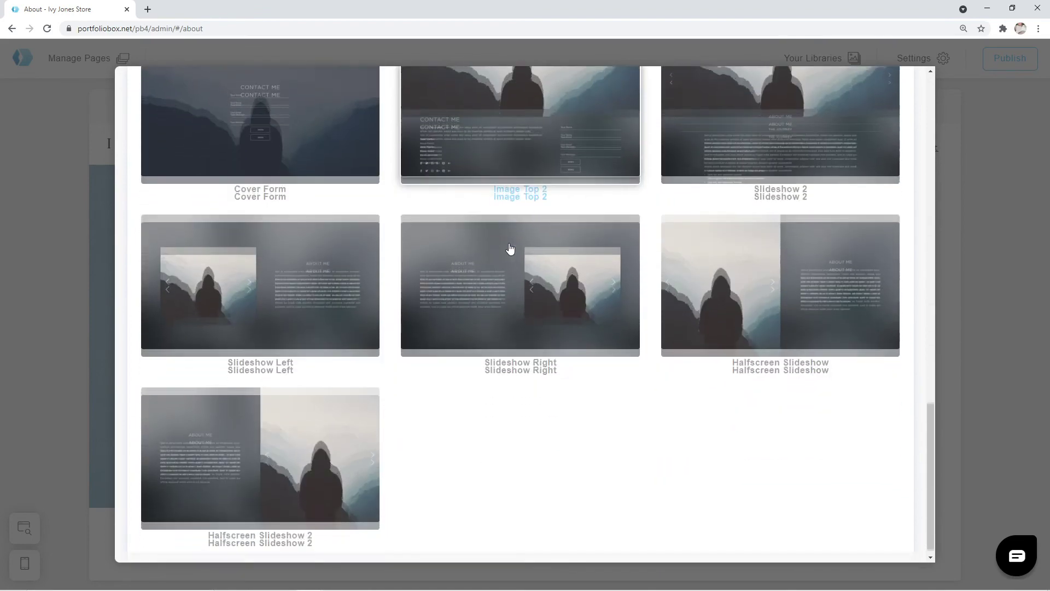
scroll(510, 248, "up", 4)
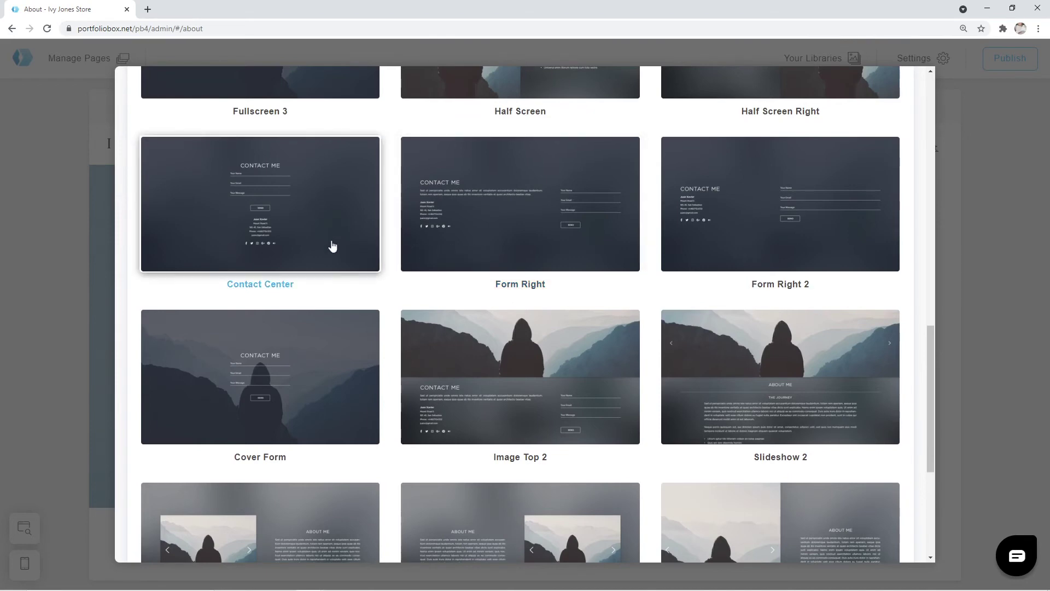
left_click(270, 243)
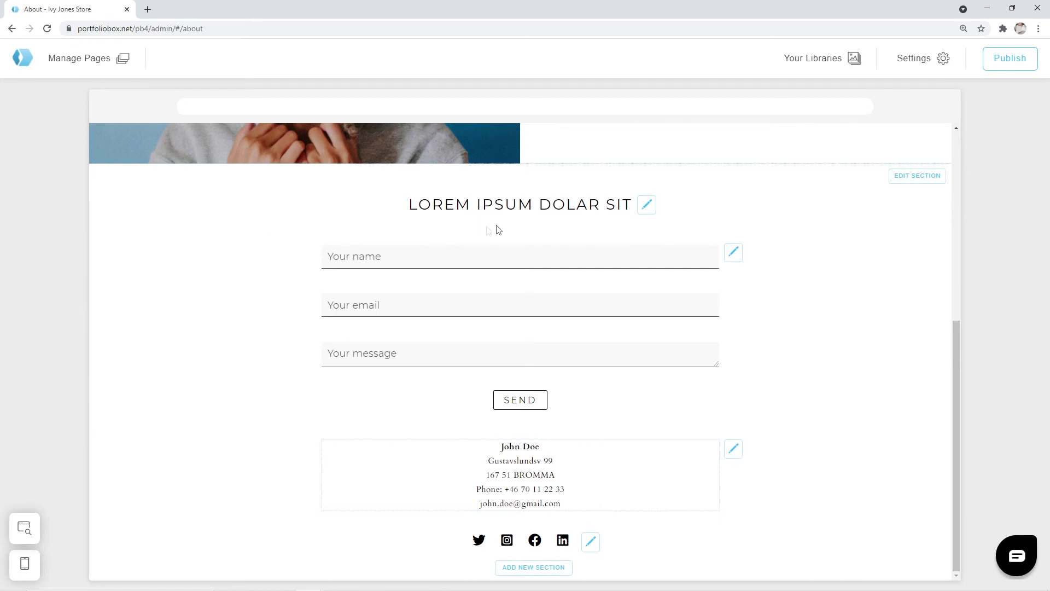
Step: Replace the contact heading's placeholder text with 'Get in touch with me'
left_click(648, 206)
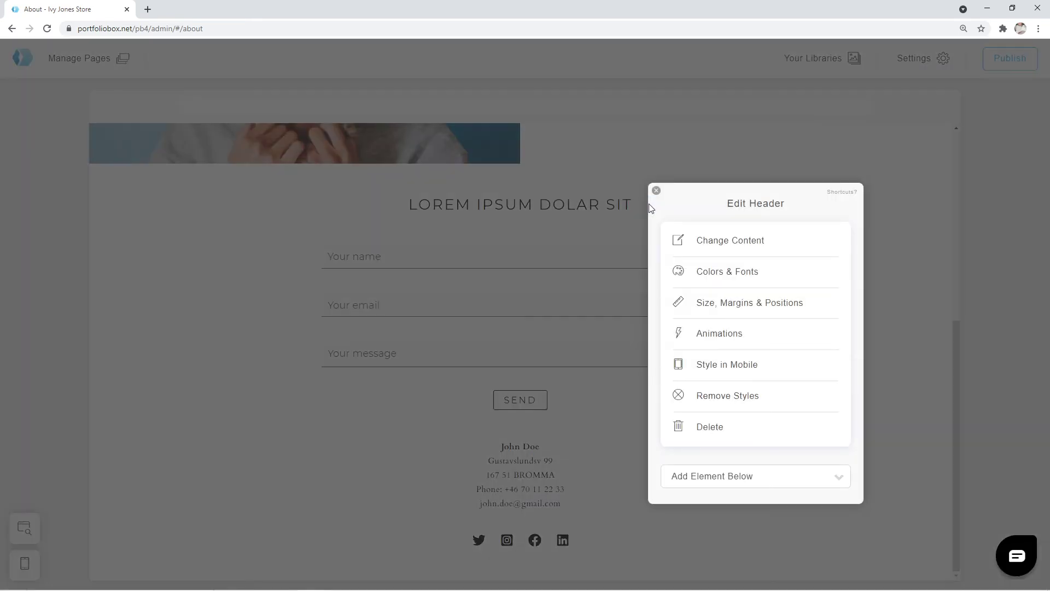
left_click(720, 243)
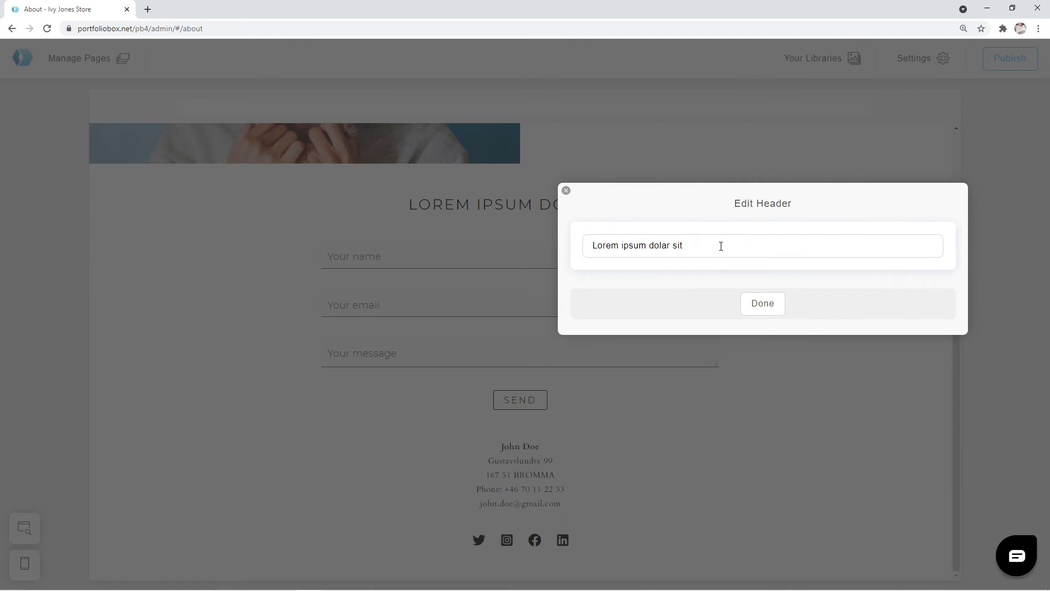
left_click_drag(721, 246, 579, 248)
type("Ge")
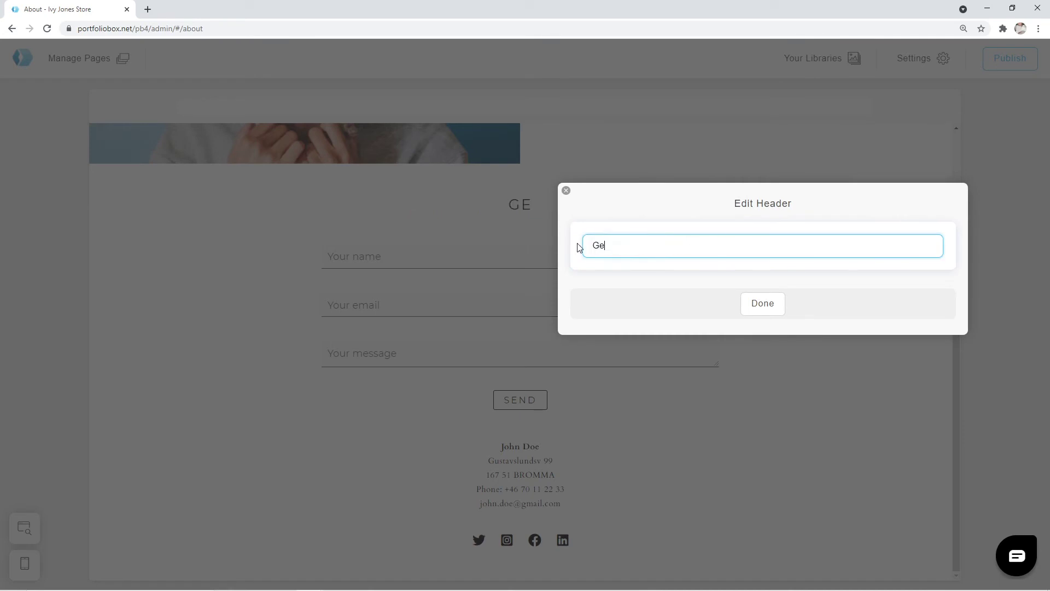
type("t in touch w")
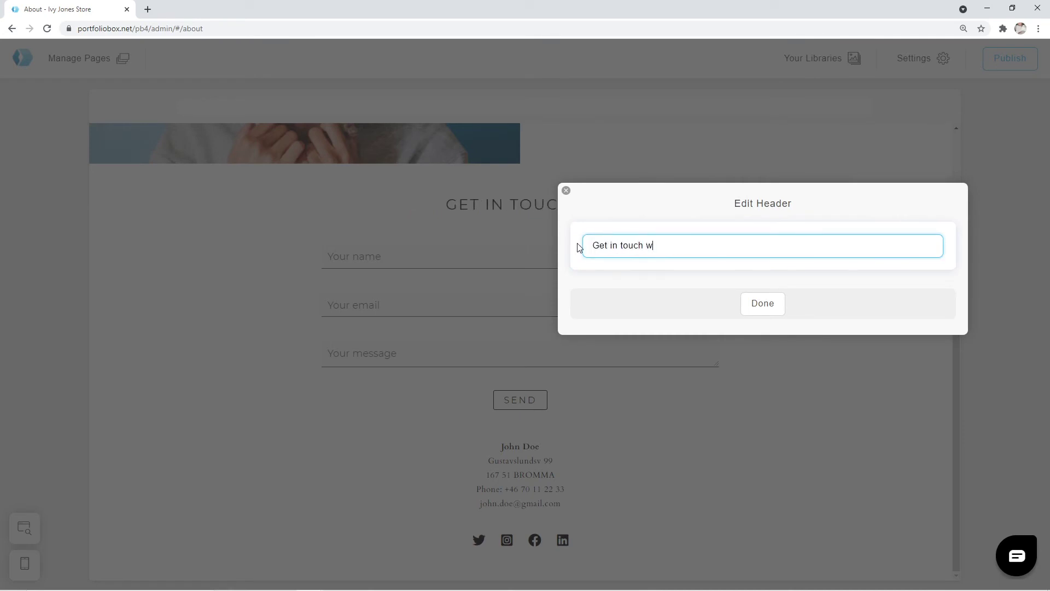
type("ith me")
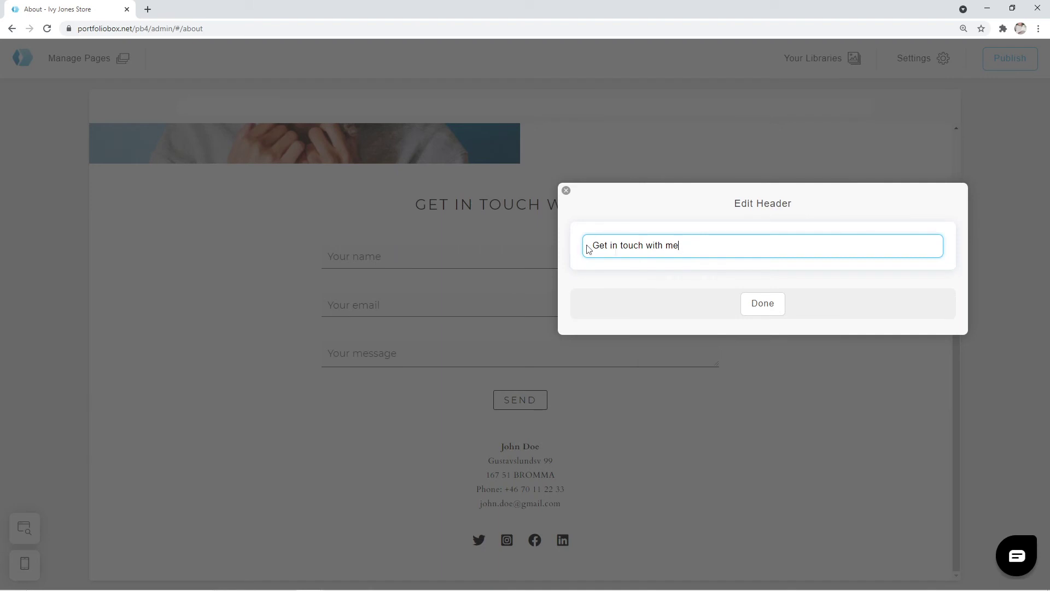
left_click(763, 304)
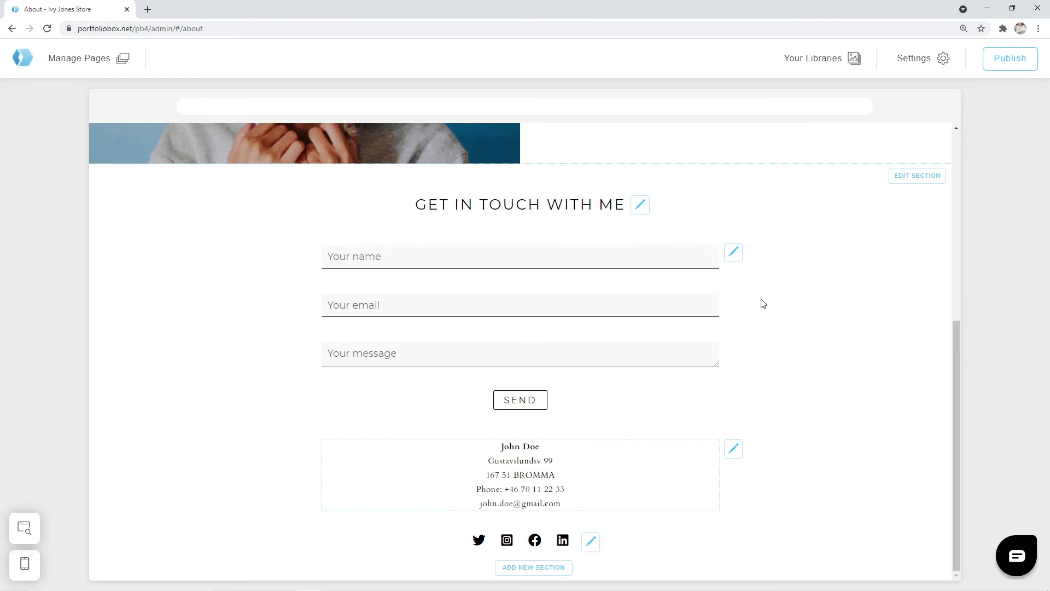
Step: Reduce the contact form's Max Width from 700px to 500px
left_click(734, 254)
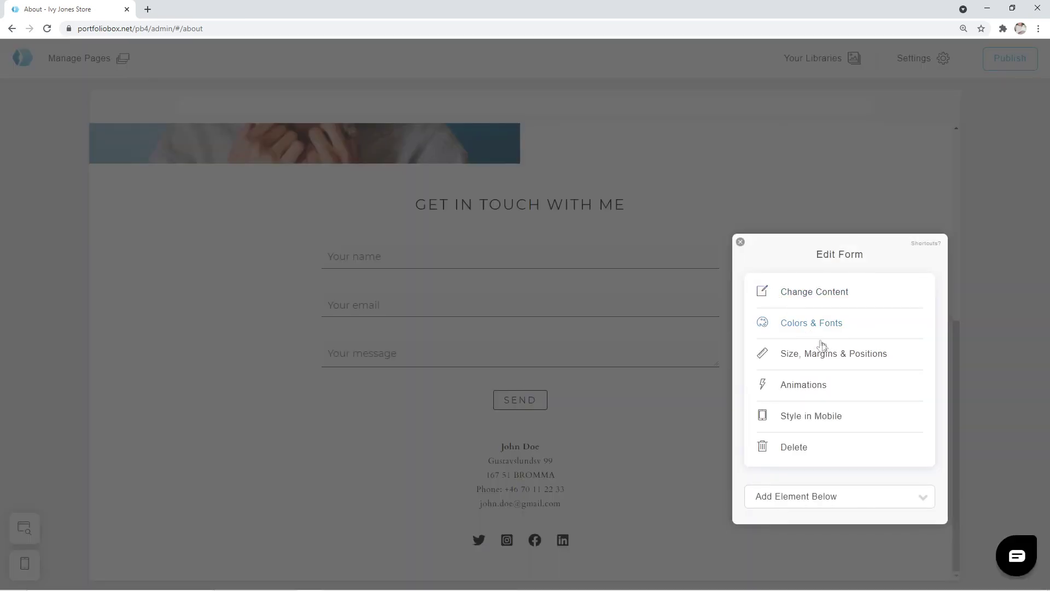
left_click(832, 356)
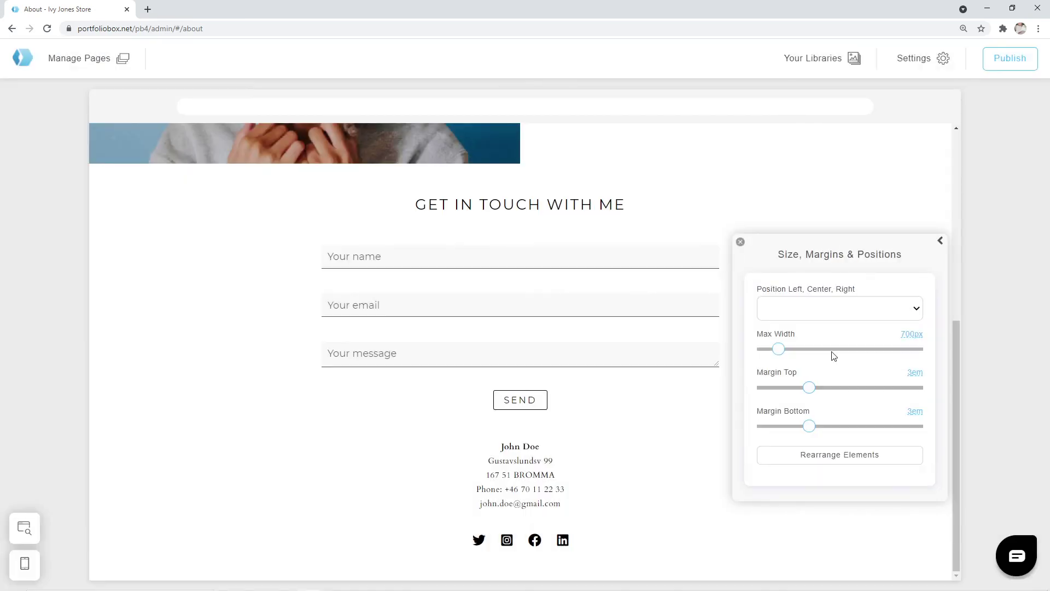
left_click(911, 335)
double_click(803, 340)
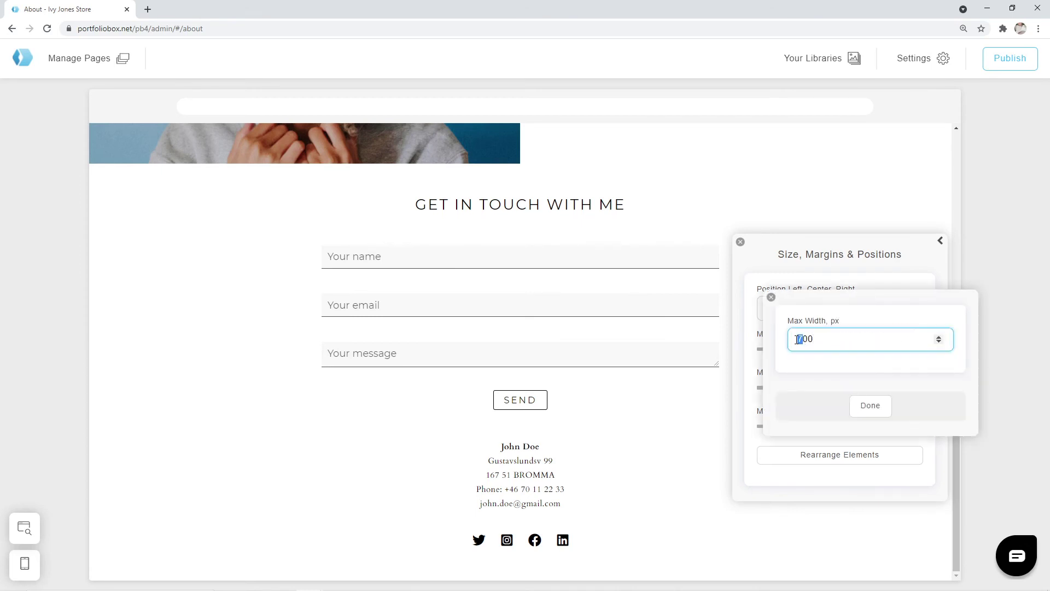
type("500")
left_click(871, 407)
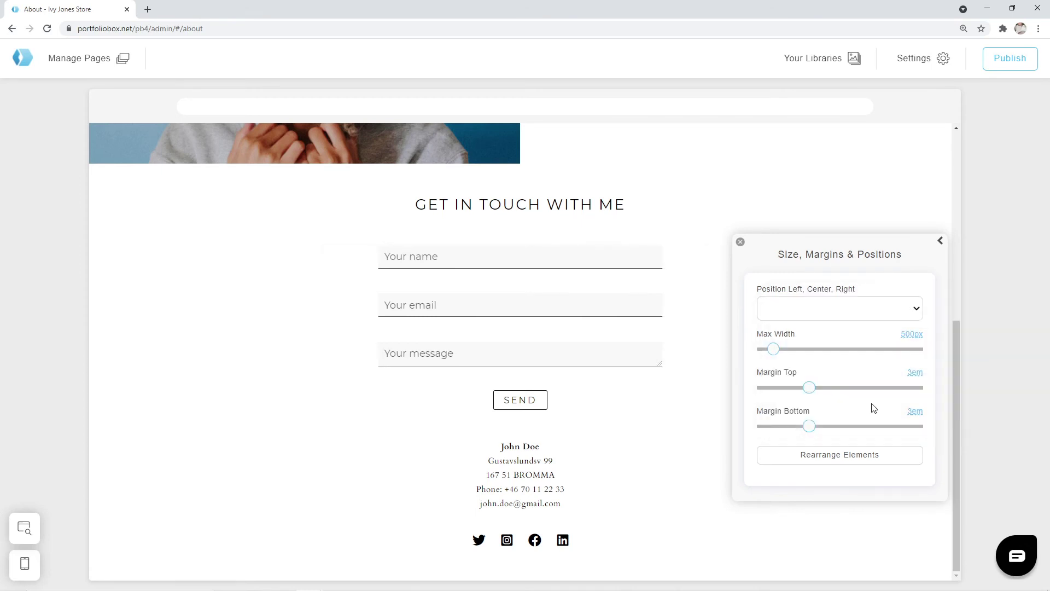
left_click(740, 243)
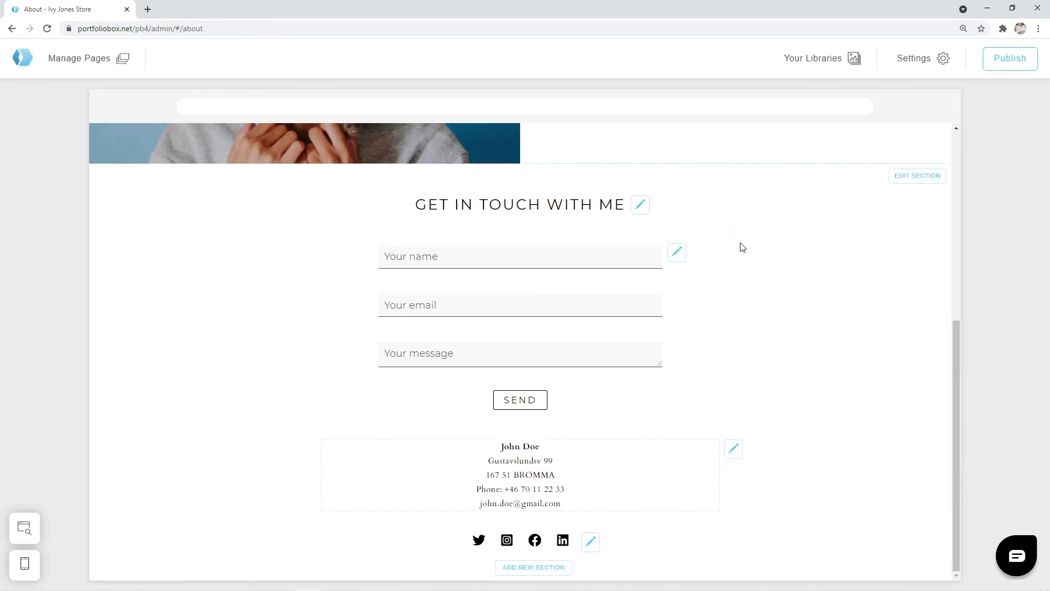
Step: Replace the placeholder address text with the owner's pasted contact details
left_click(733, 449)
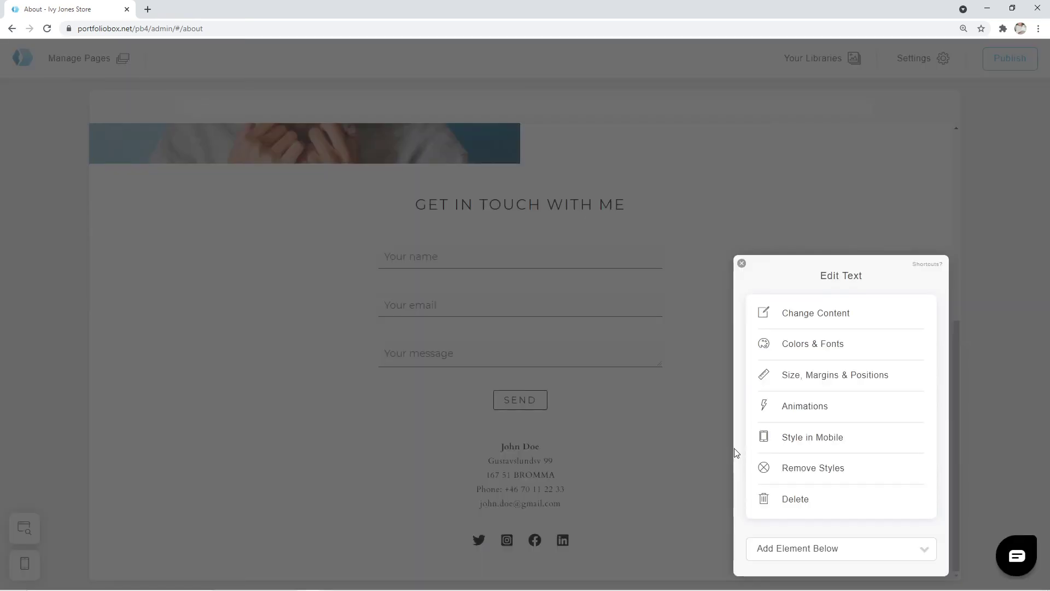
left_click(807, 317)
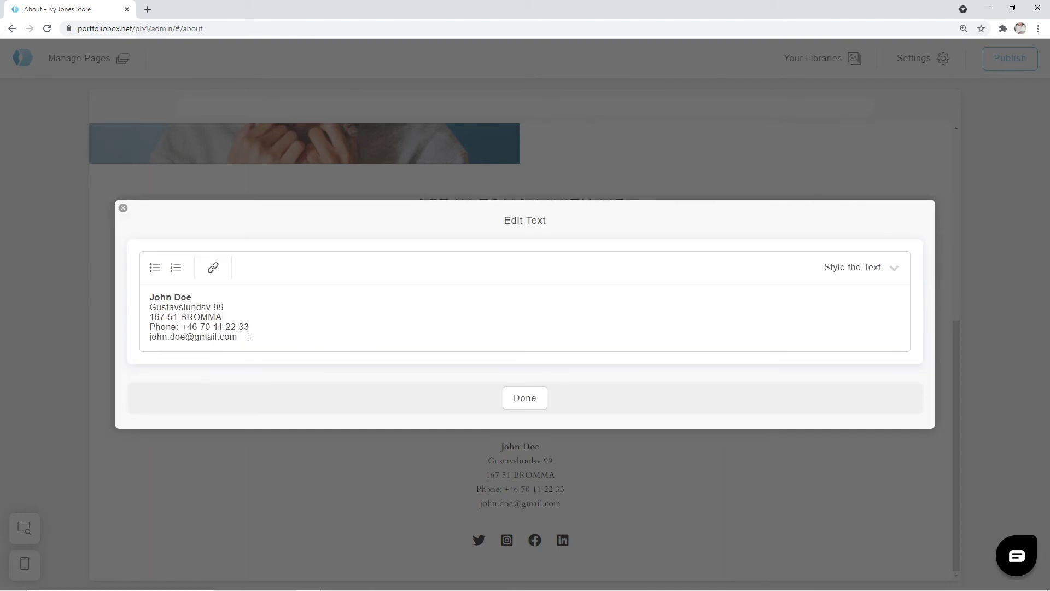
left_click_drag(251, 338, 148, 295)
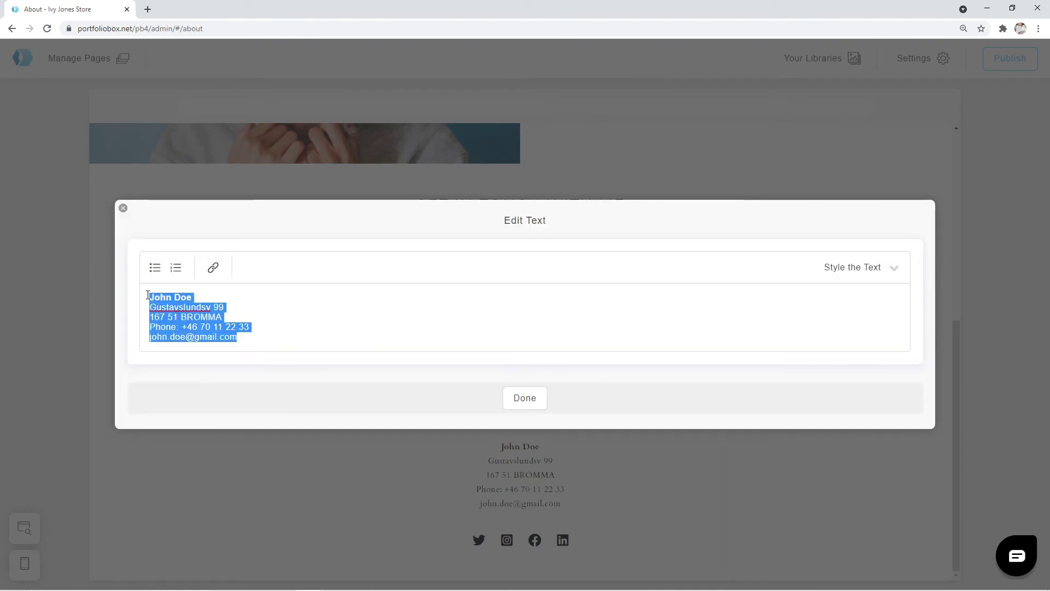
key("ctrl+v")
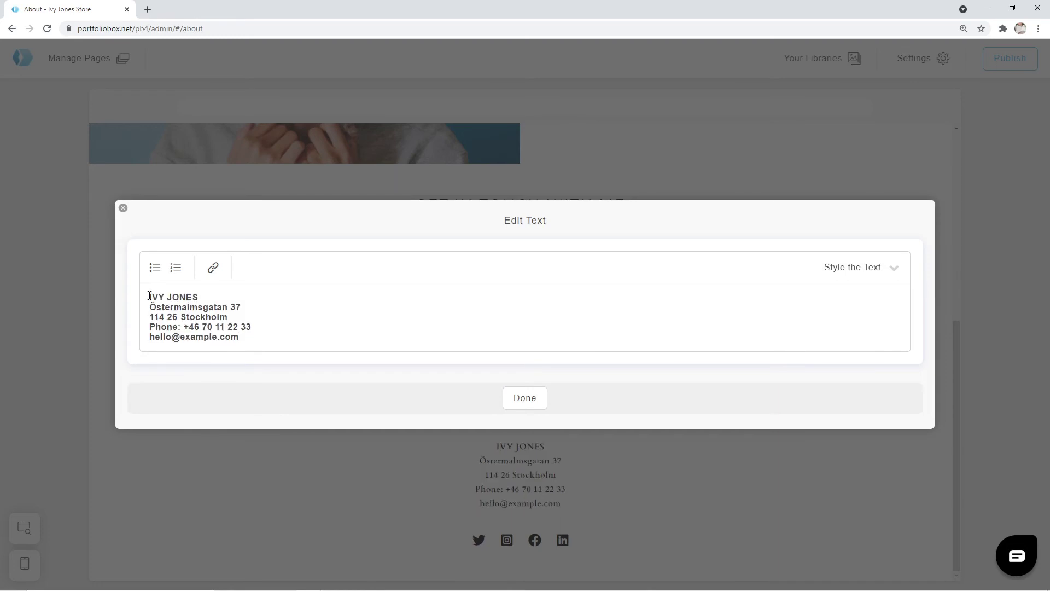
Step: Switch to selected-text styling, unbold the address lines, and bold only the name line
left_click(850, 278)
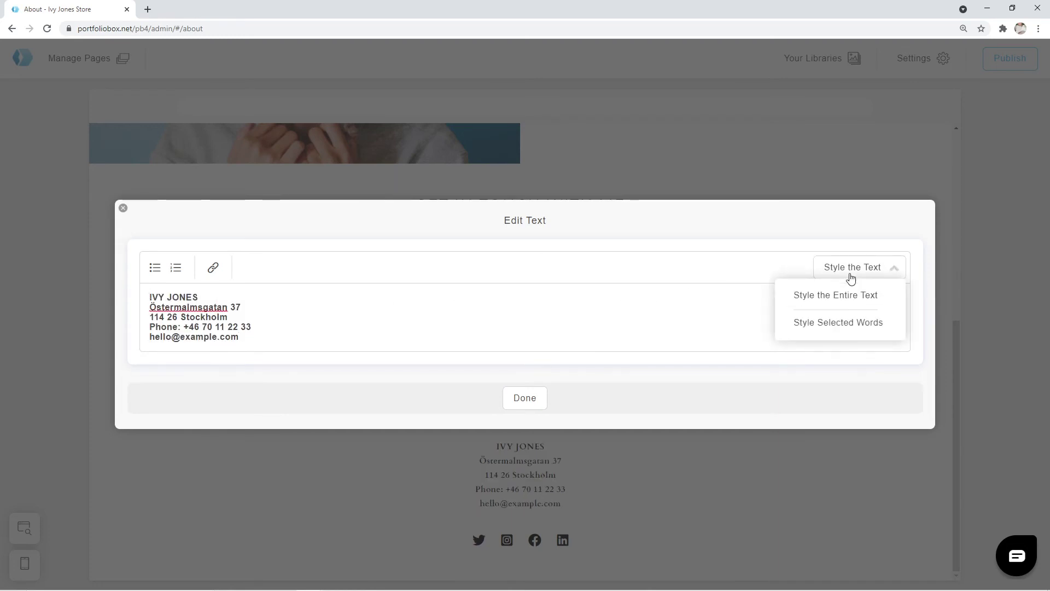
left_click(831, 328)
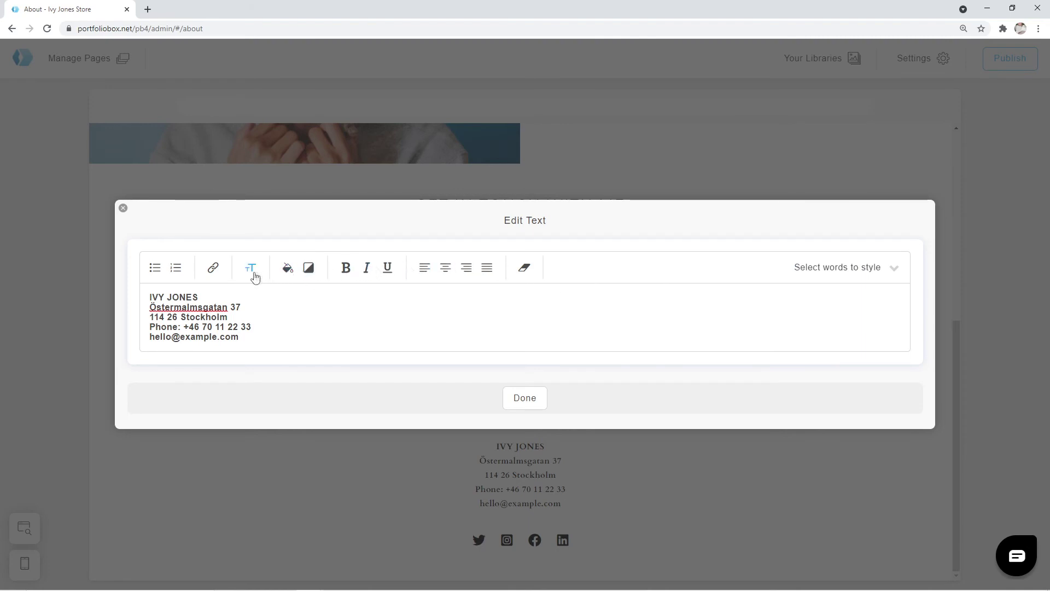
left_click_drag(248, 343, 132, 295)
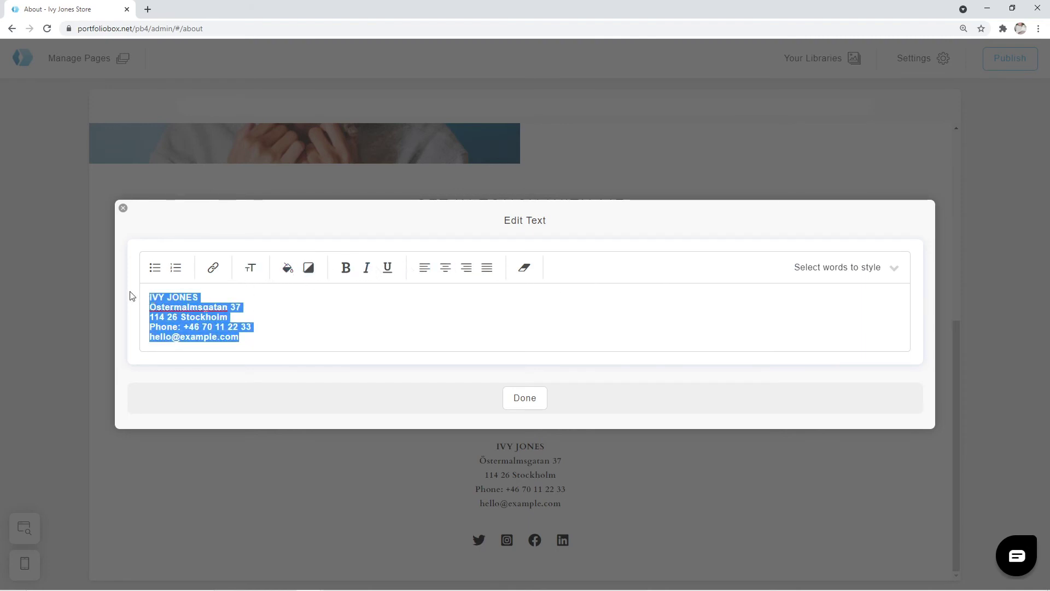
left_click(523, 271)
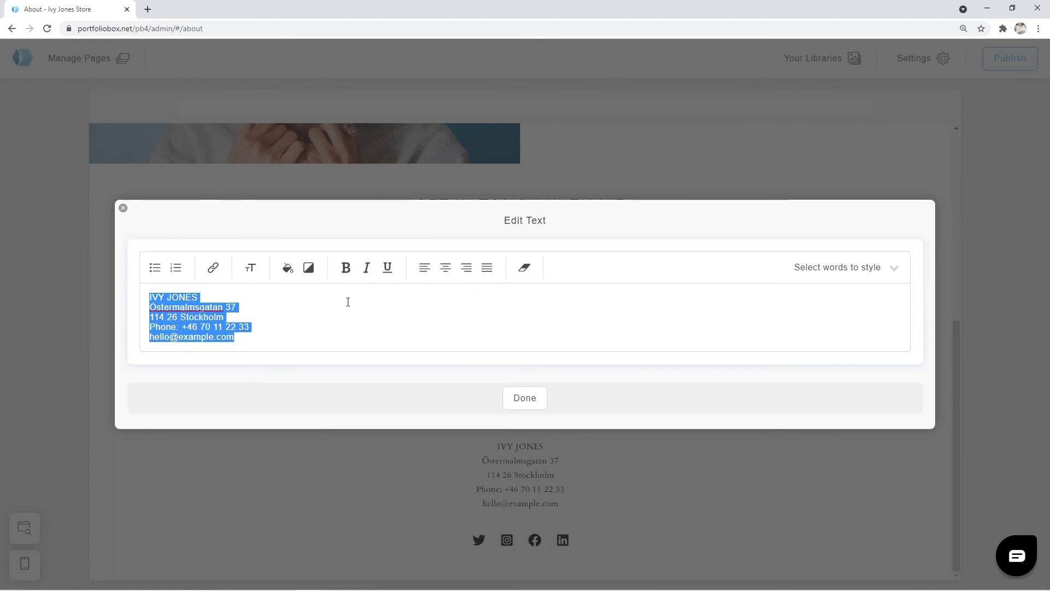
left_click(289, 310)
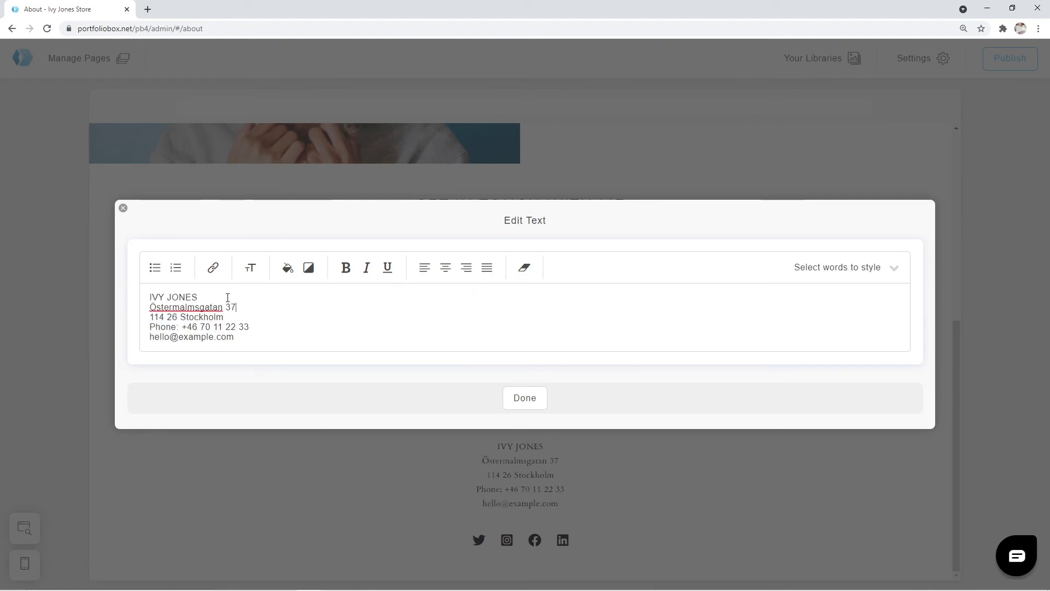
left_click_drag(193, 295, 132, 295)
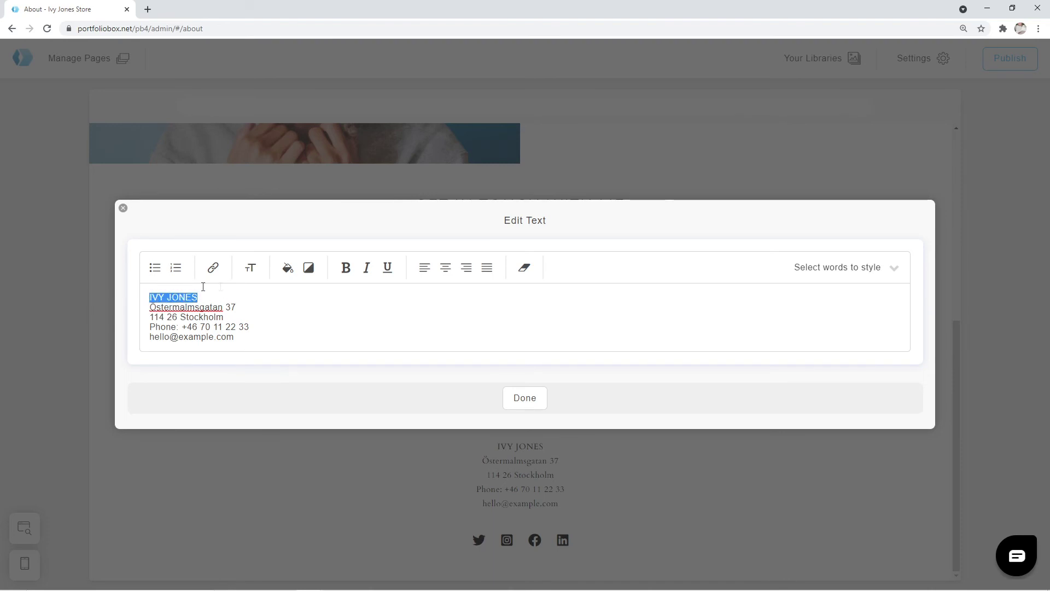
left_click(346, 274)
left_click(484, 344)
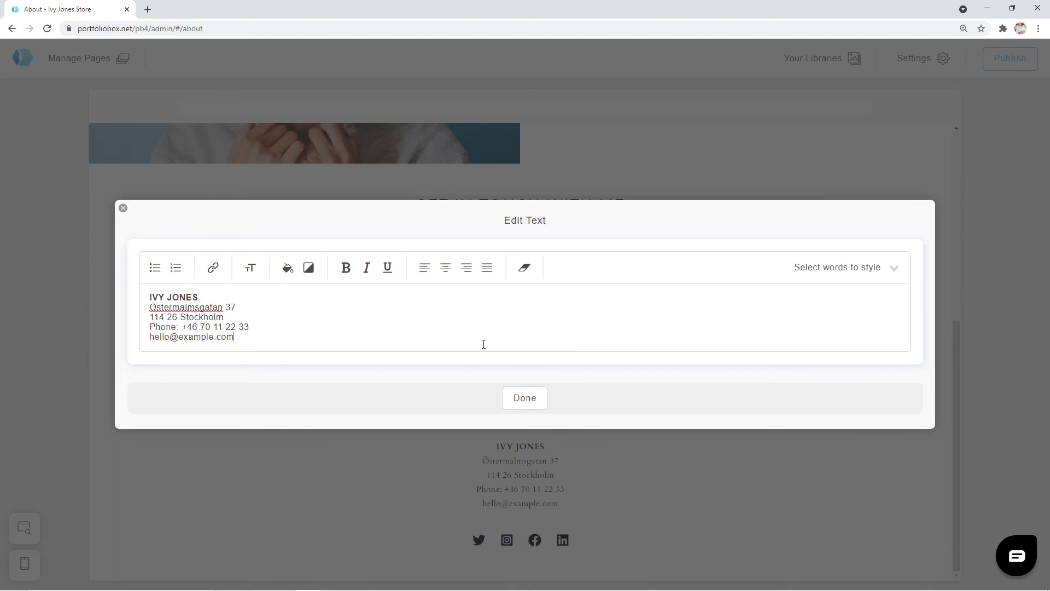
left_click(525, 399)
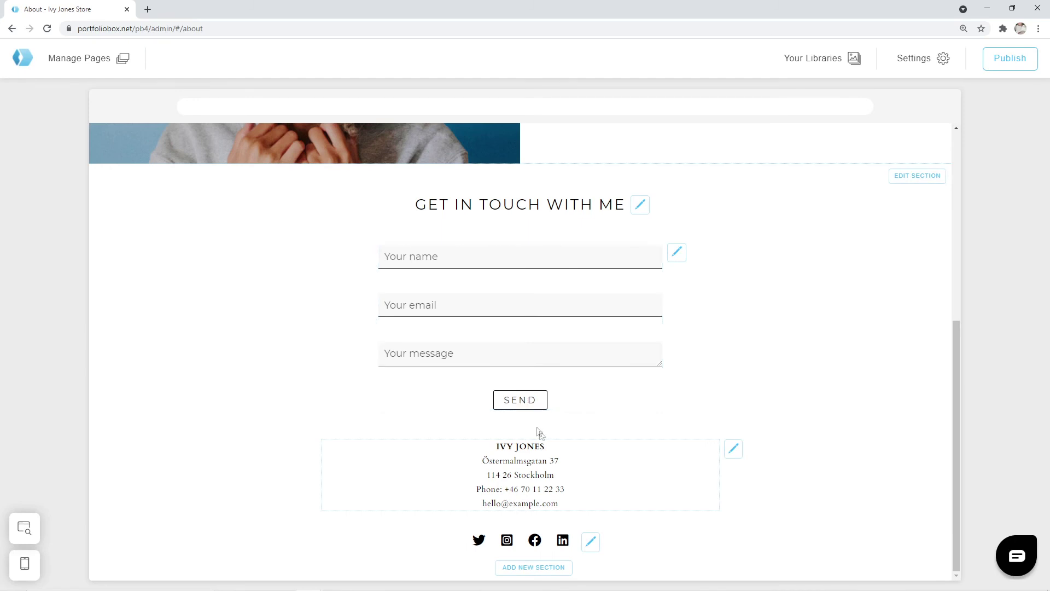
Step: Shrink the contact-section social icons' Font Size from 1.6em to 1.31em
left_click(591, 543)
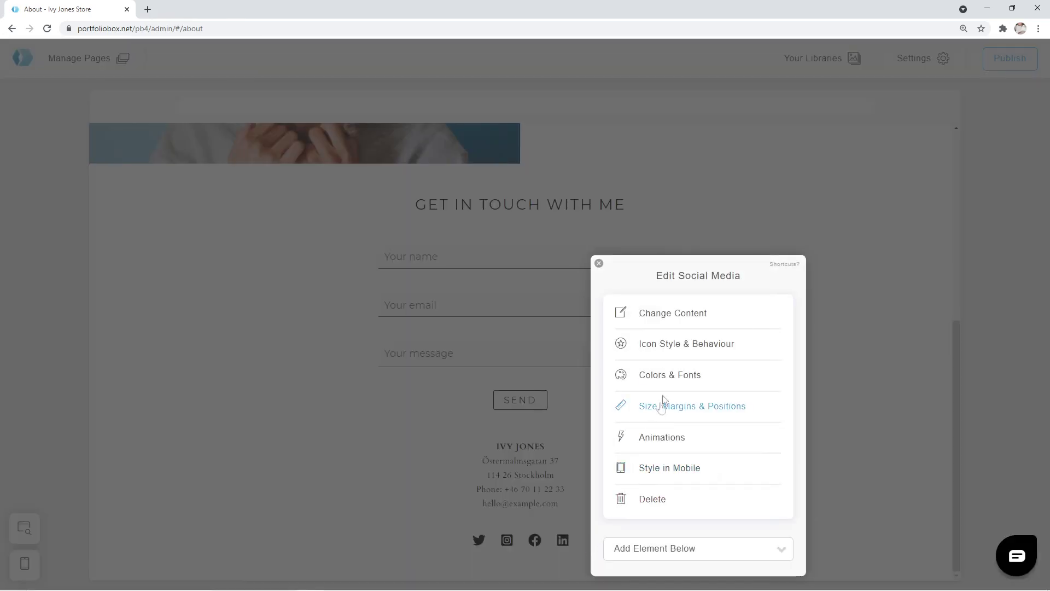
left_click(692, 349)
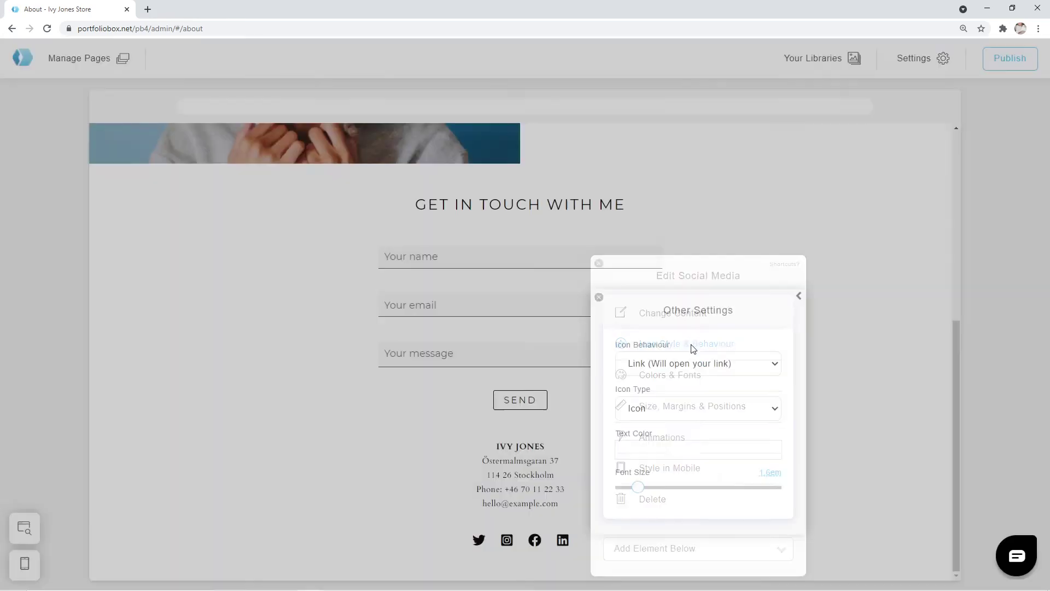
left_click_drag(638, 491, 636, 491)
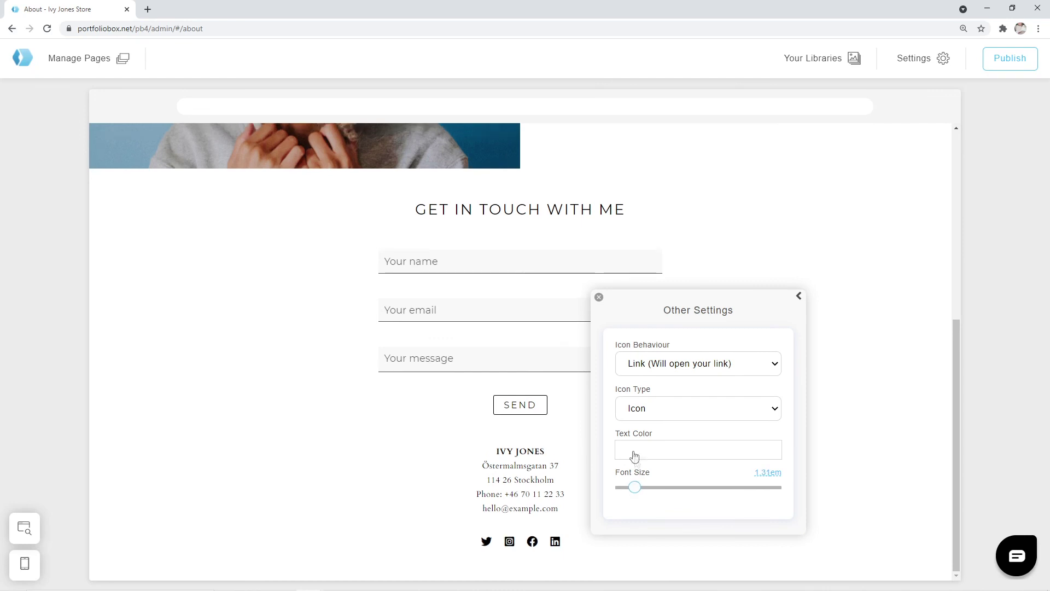
left_click(600, 298)
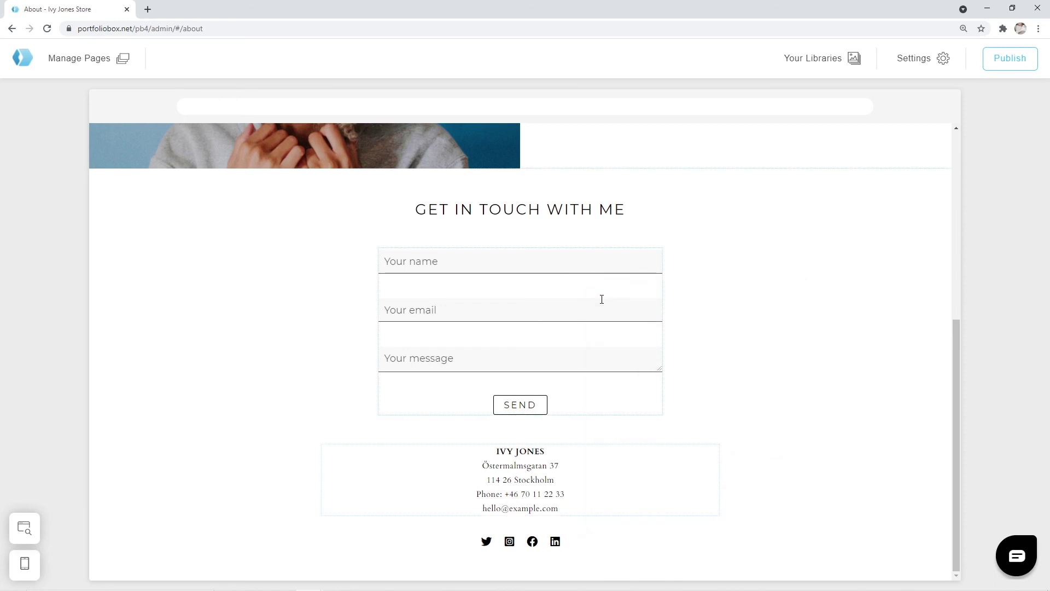
mouse_move(600, 308)
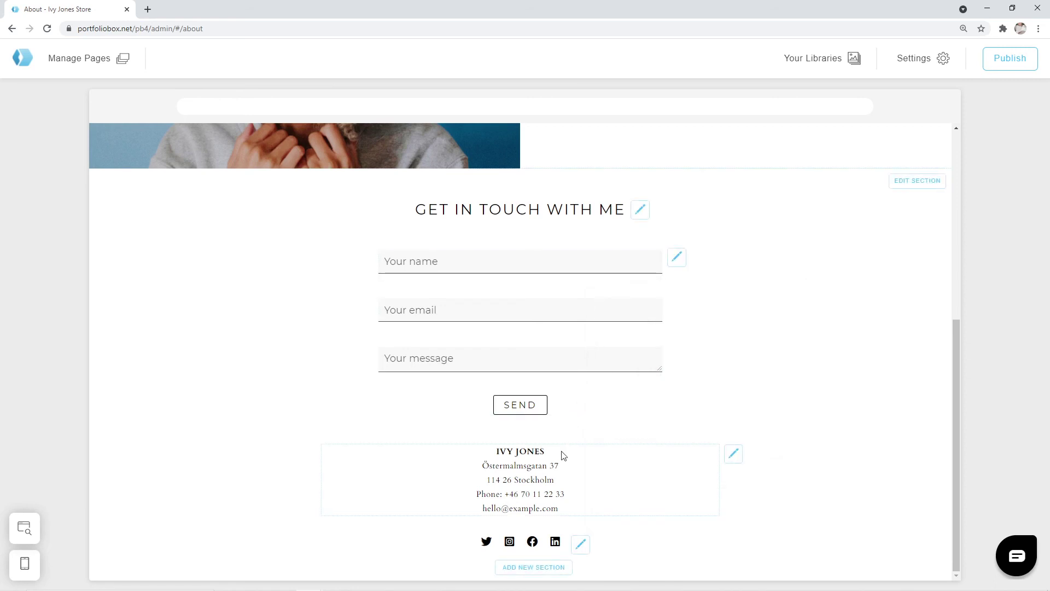
left_click(539, 568)
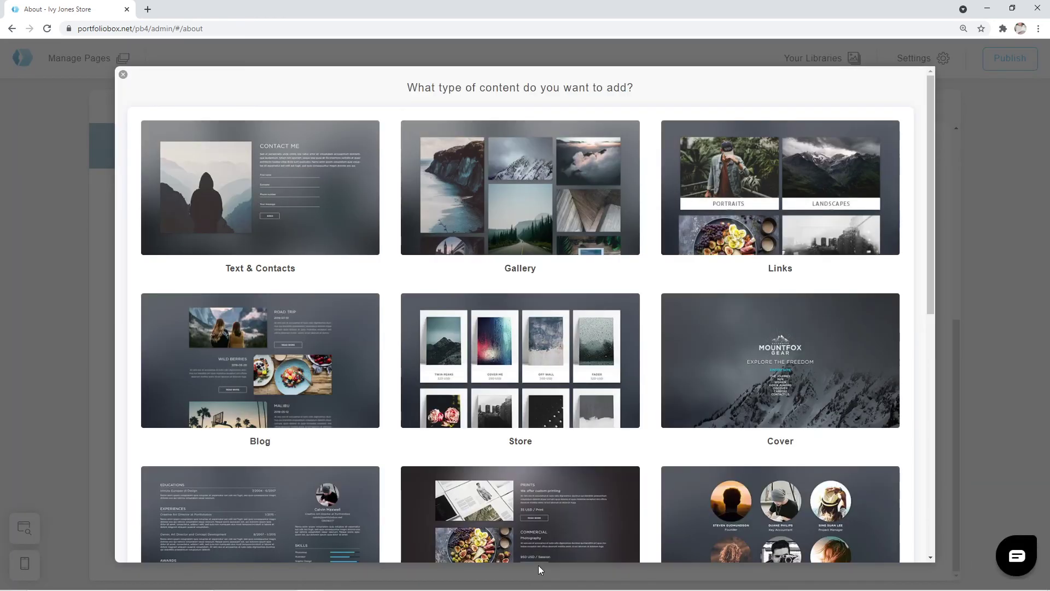
scroll(539, 528, "down", 9)
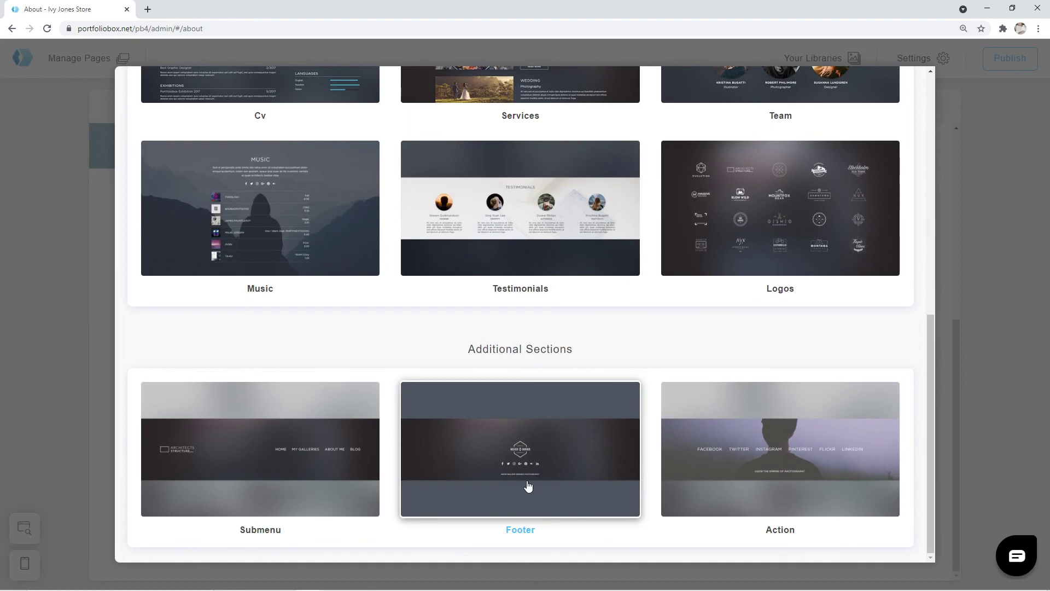
scroll(528, 486, "up", 10)
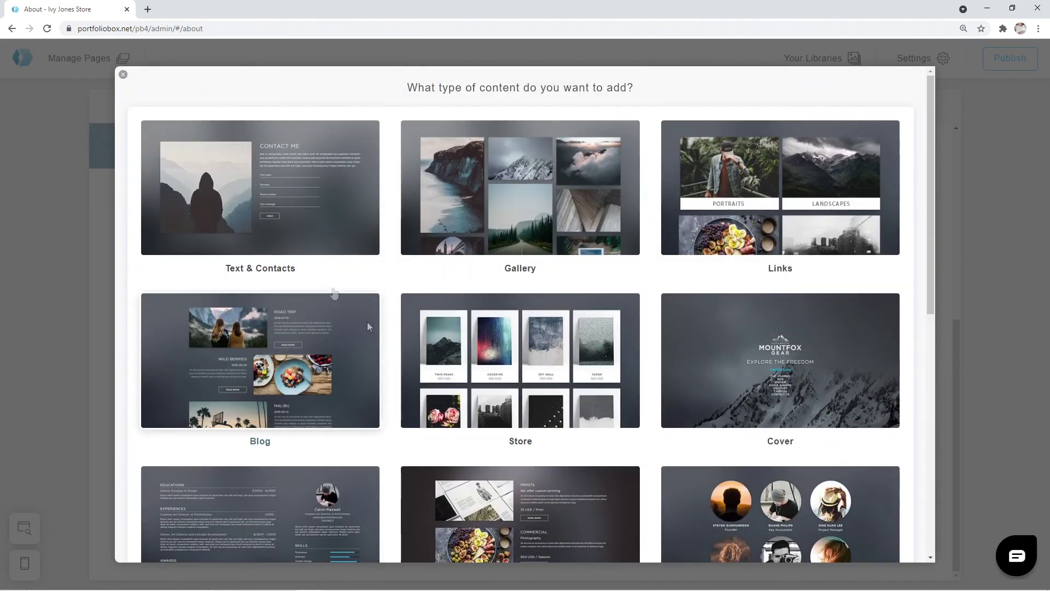
left_click(123, 75)
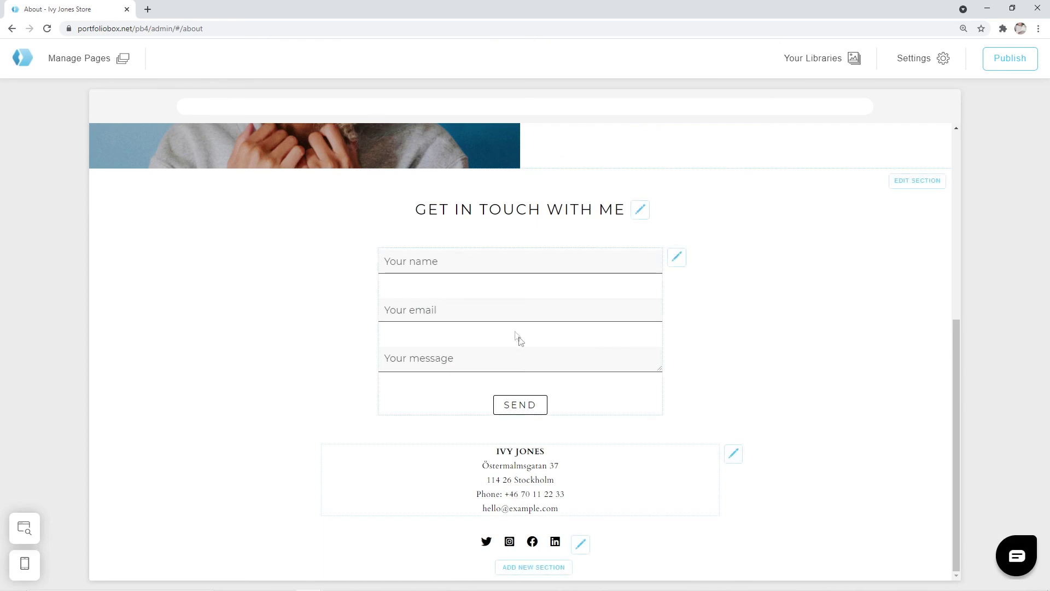
scroll(527, 347, "up", 6)
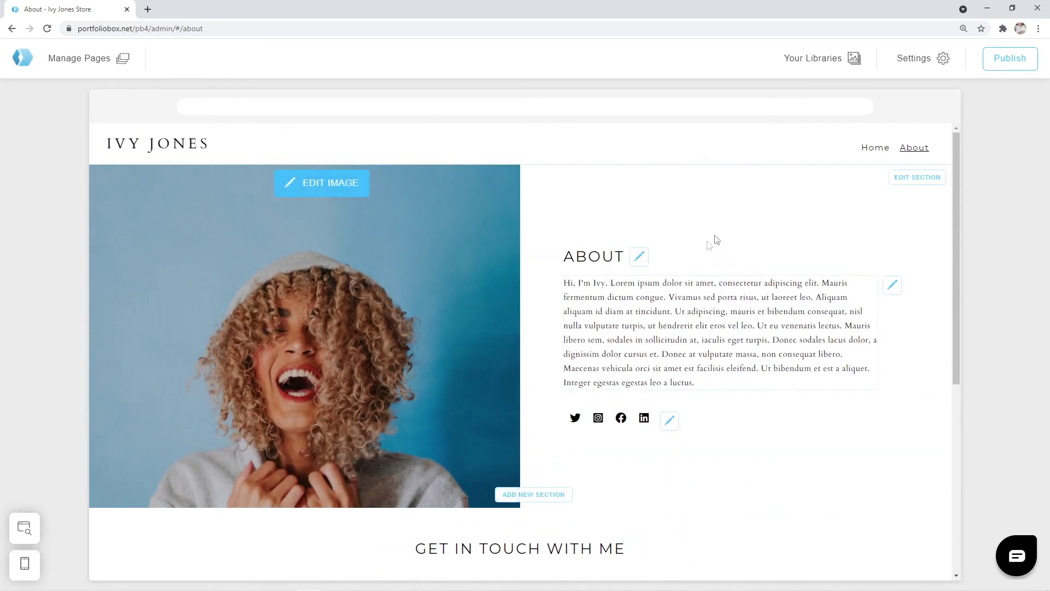
Step: Duplicate the Home page's SIGN UP FOR NEWSLETTER footer section onto the About page
left_click(878, 151)
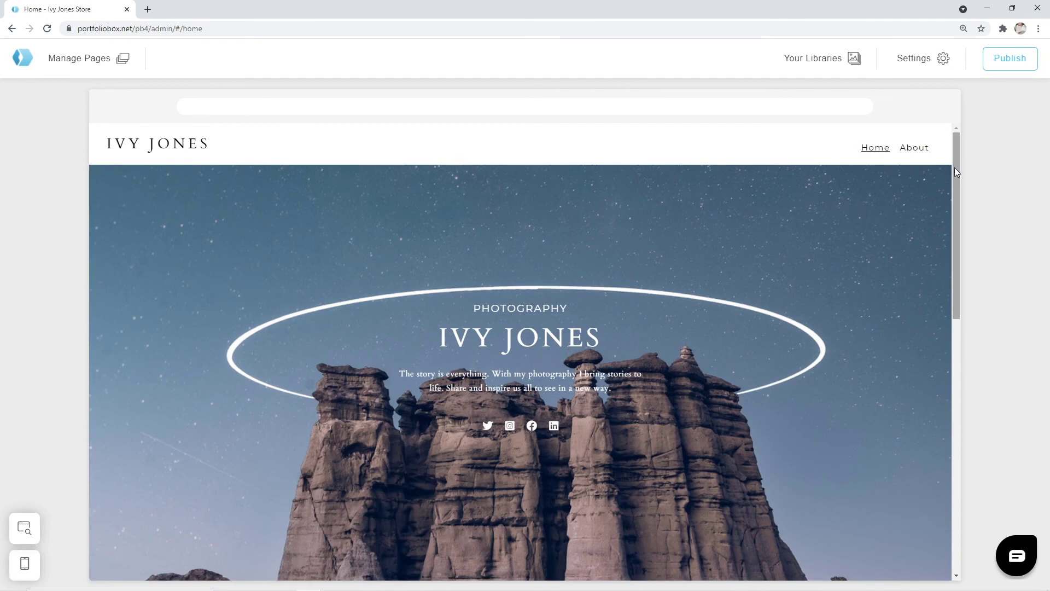
left_click_drag(955, 167, 964, 451)
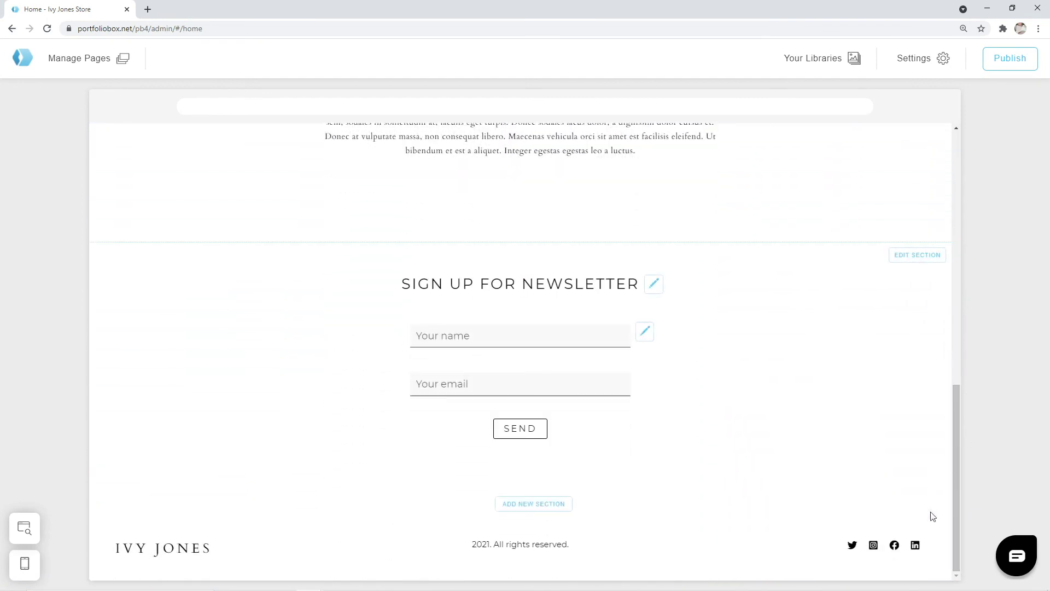
mouse_move(933, 531)
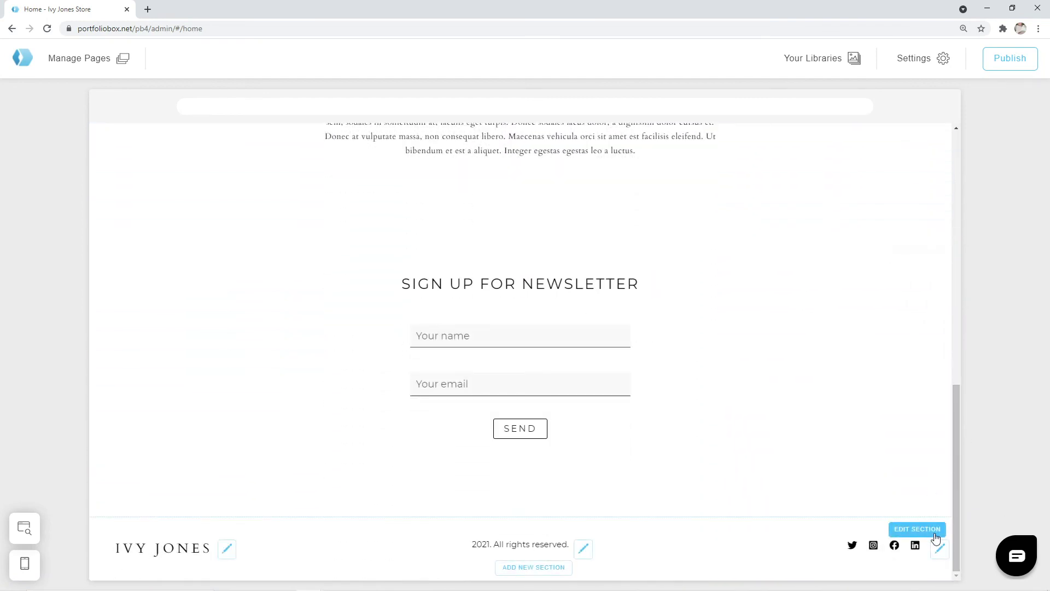
left_click(934, 531)
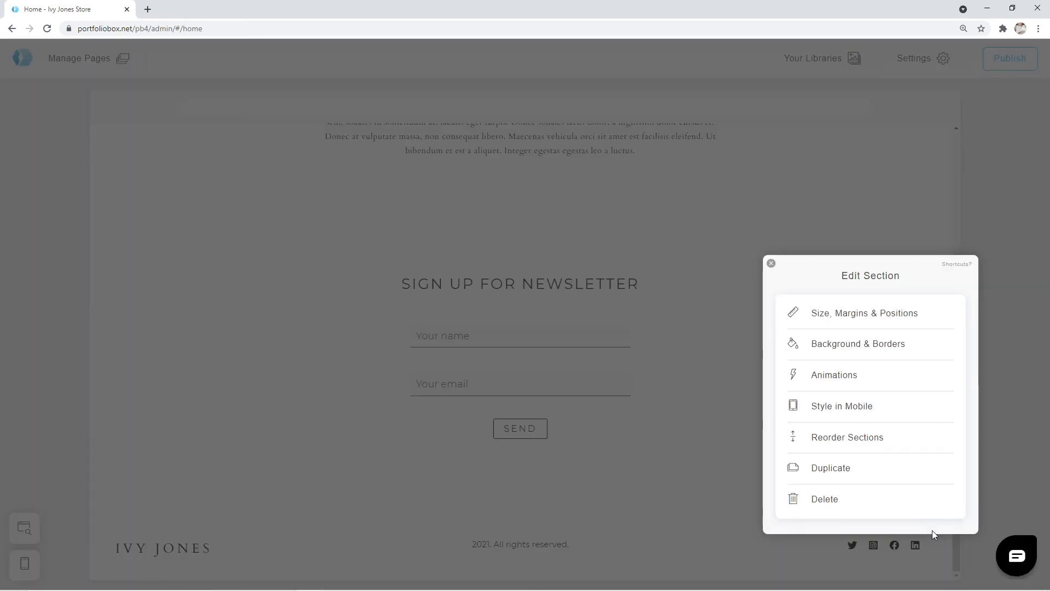
left_click(830, 469)
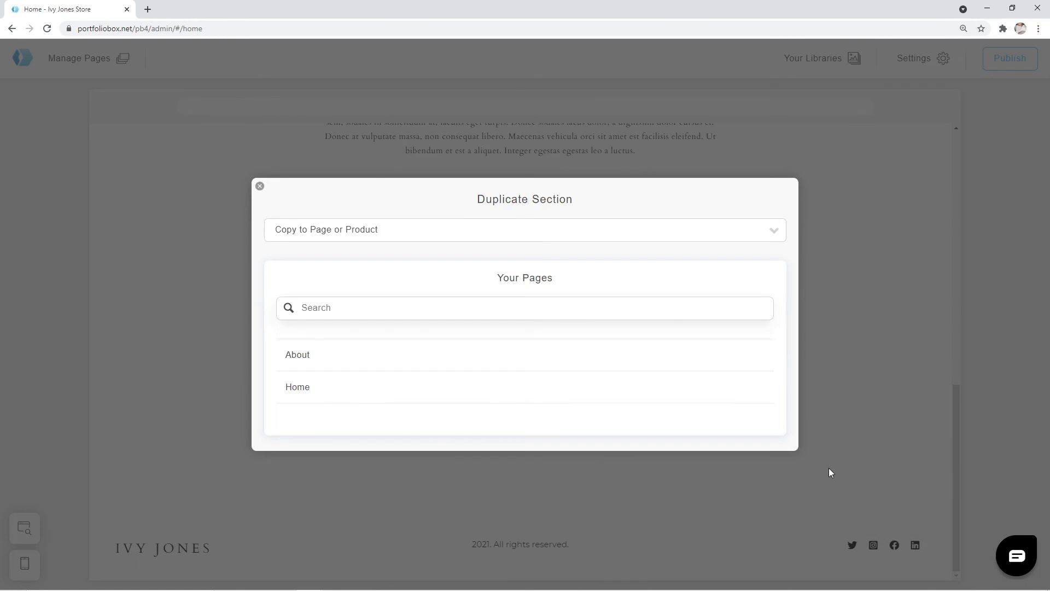
mouse_move(738, 356)
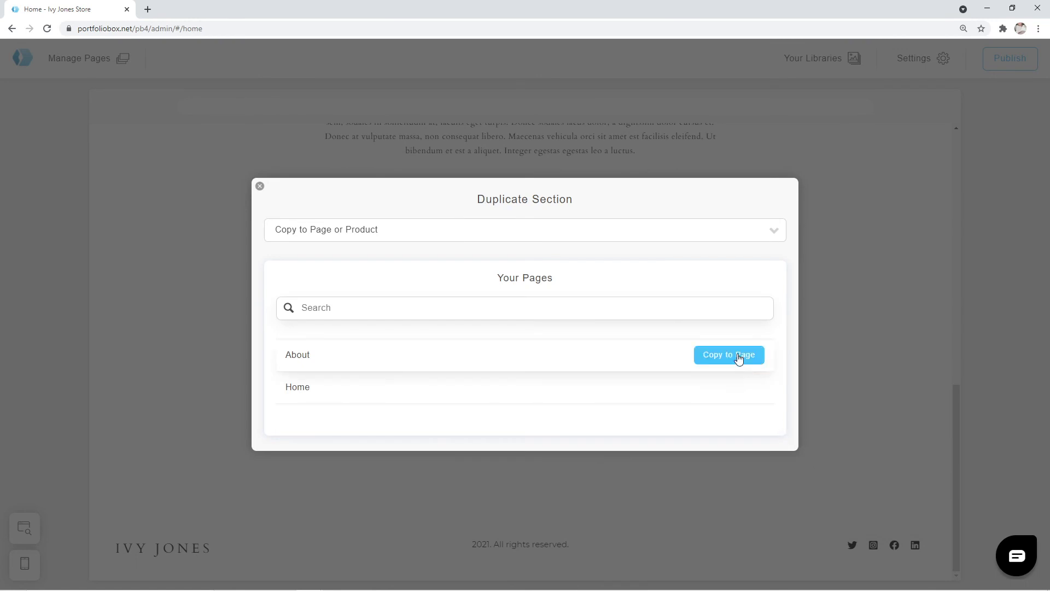
left_click(739, 356)
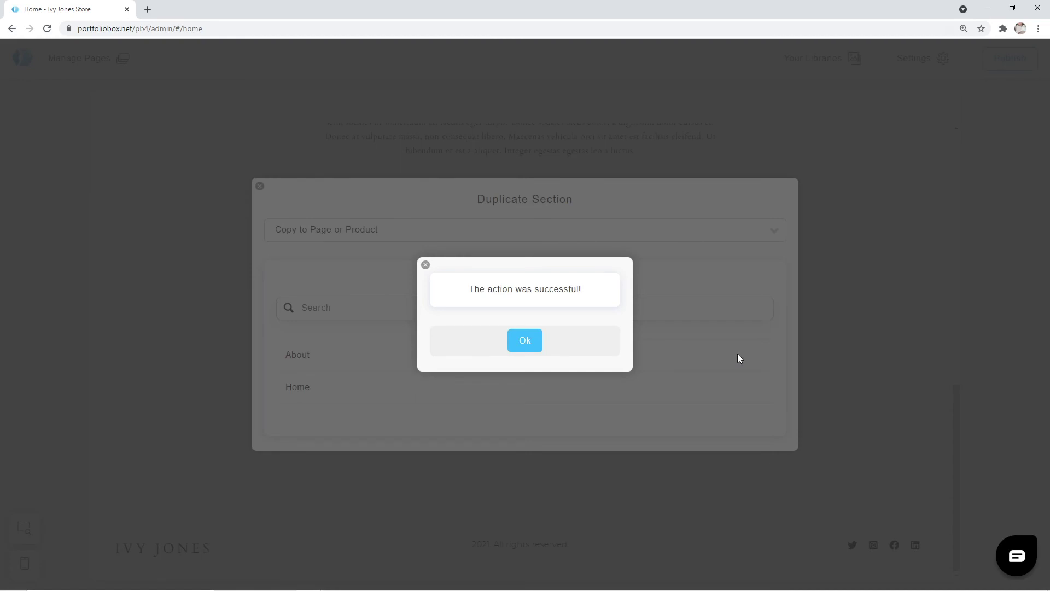
left_click(527, 345)
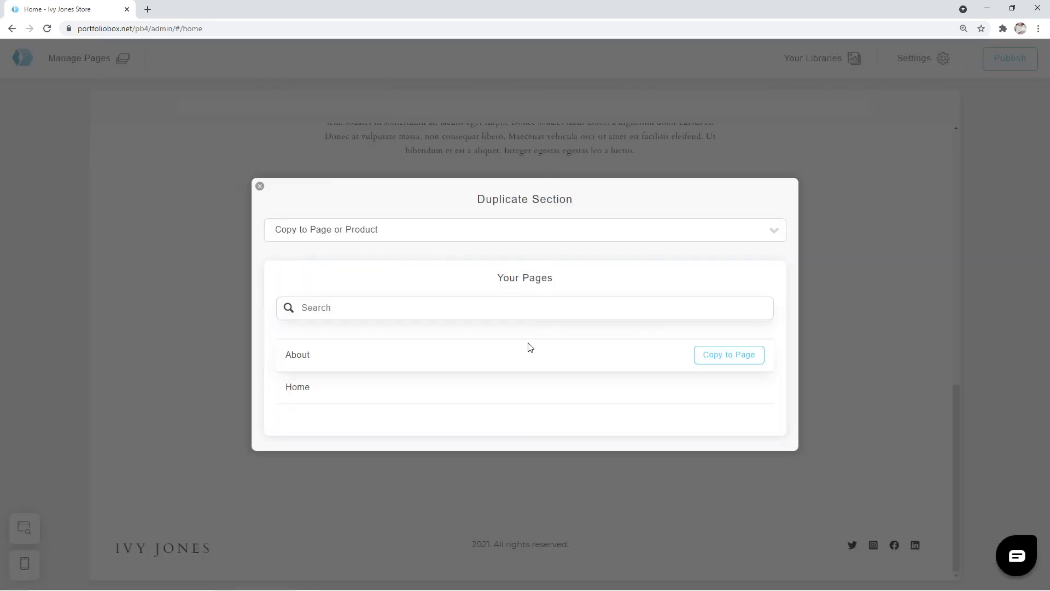
left_click(260, 186)
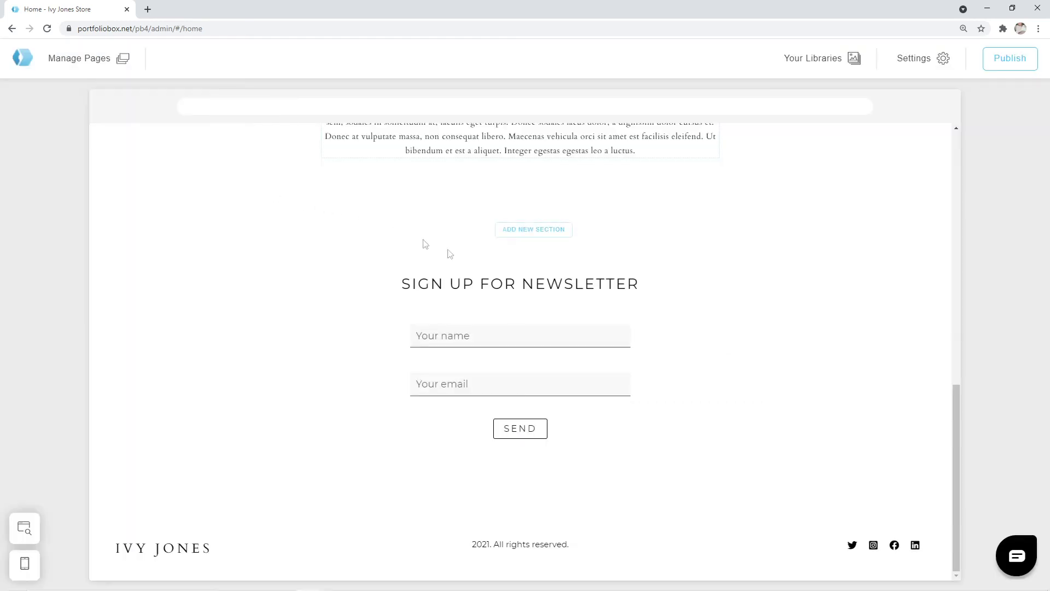
Step: Return to the About page and check that it now ends with the copied IVY JONES footer and 2021 rights notice
left_click_drag(957, 442, 959, 151)
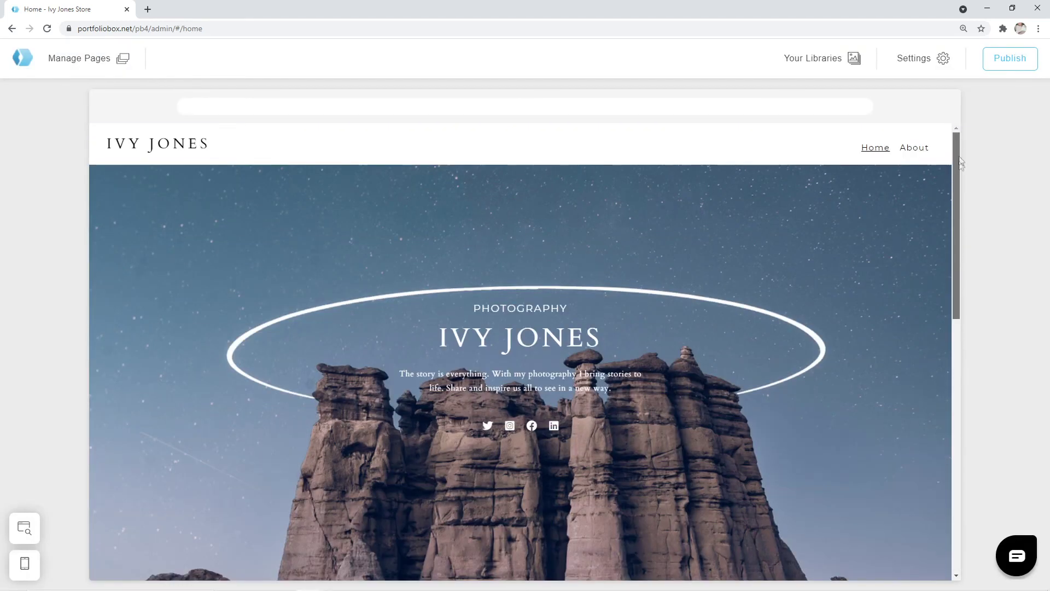
left_click(910, 156)
left_click_drag(959, 232, 956, 492)
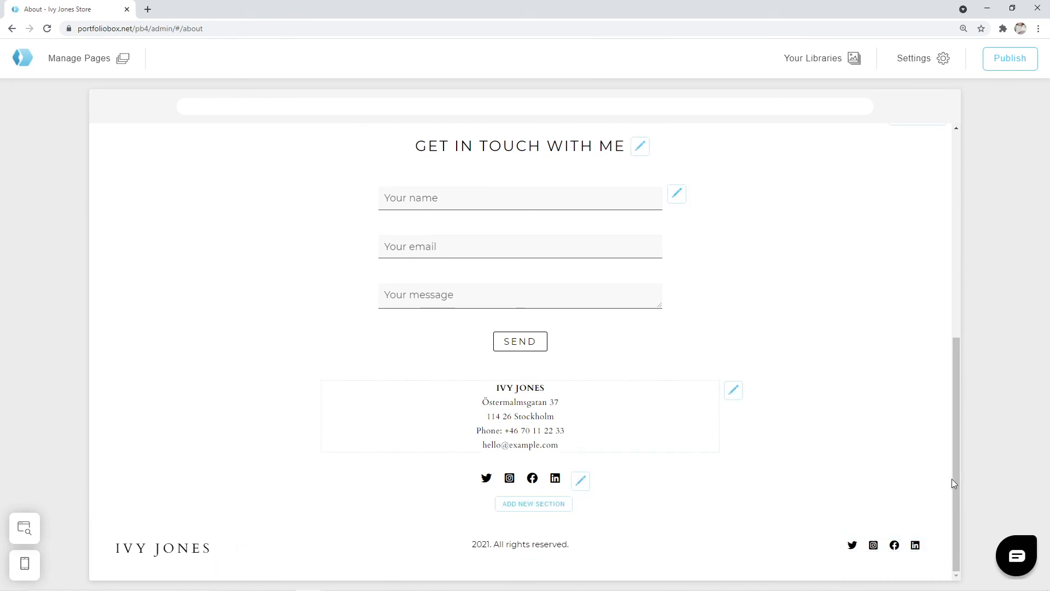
left_click_drag(952, 479, 918, 263)
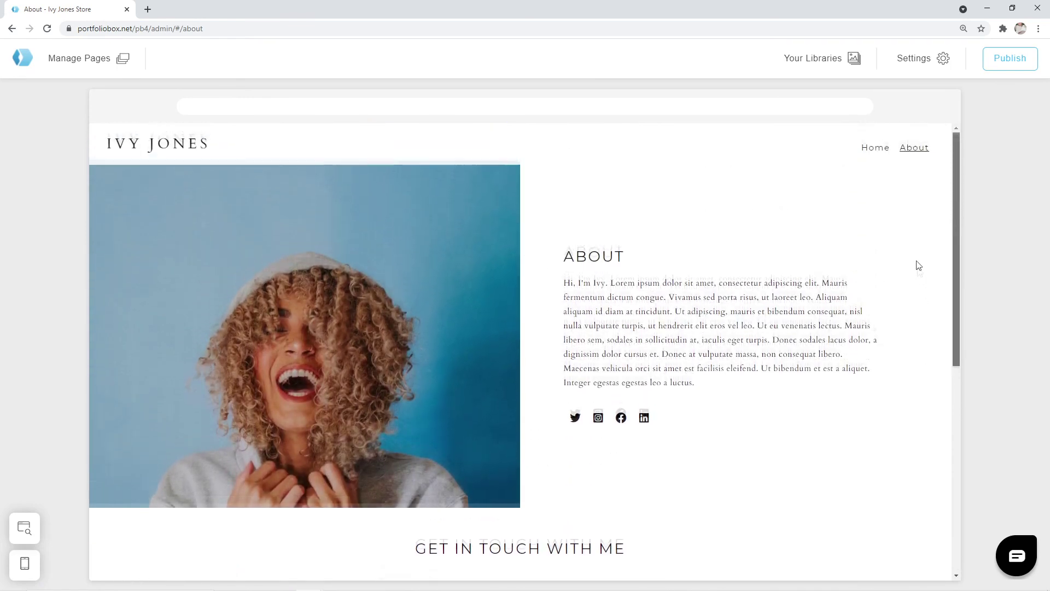